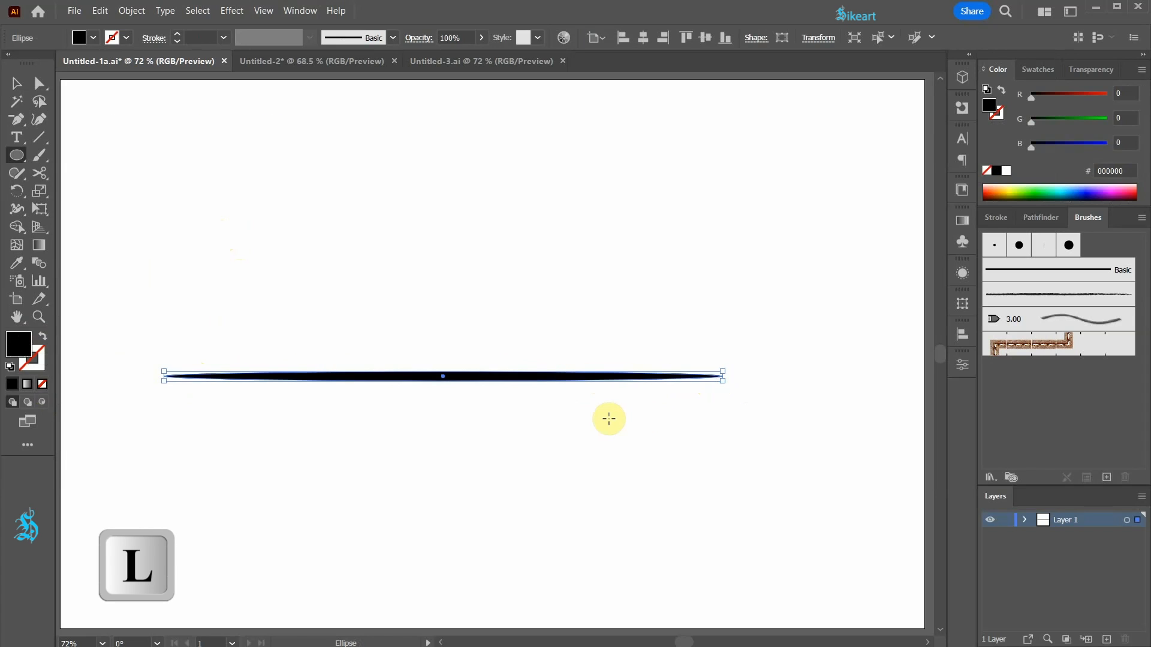
Draw a short, thin black ellipse above the long one and a thicker black ellipse between them.
{"action": "left_click_drag", "start_coordinate": [165, 156], "coordinate": [362, 158]}
{"action": "left_click_drag", "start_coordinate": [360, 221], "coordinate": [566, 262]}
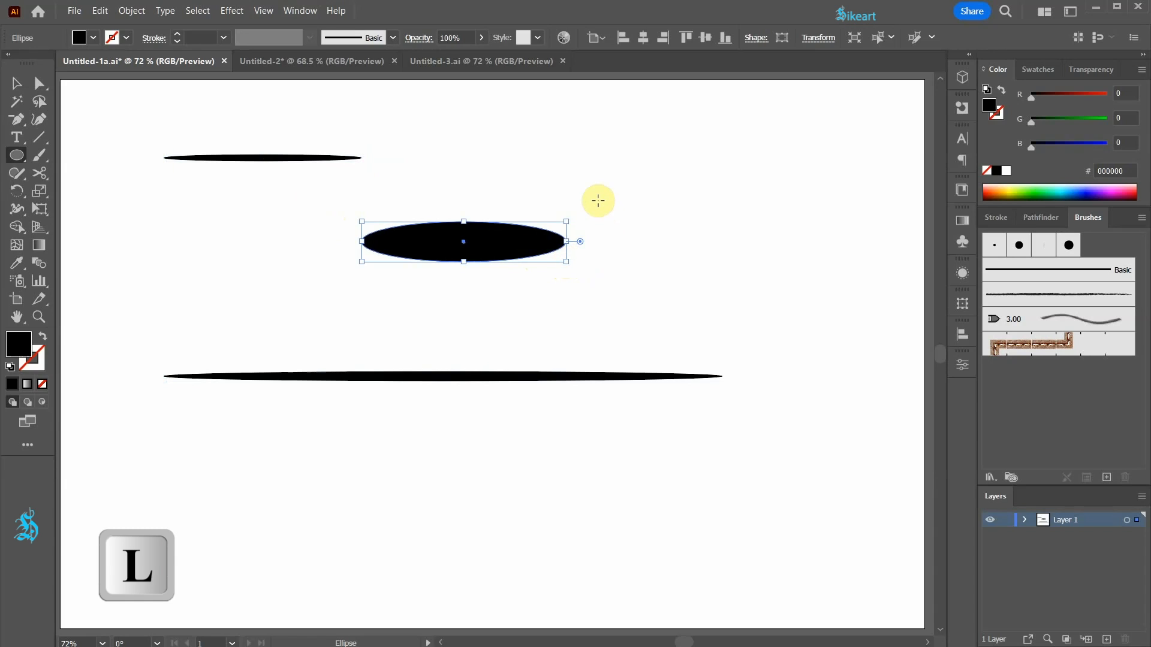
Draw a small circle in the artboard's upper-right area and fill it with the light peach swatch.
{"action": "left_click_drag", "start_coordinate": [672, 147], "coordinate": [689, 162]}
{"action": "key", "text": "v"}
{"action": "left_click", "coordinate": [1033, 69]}
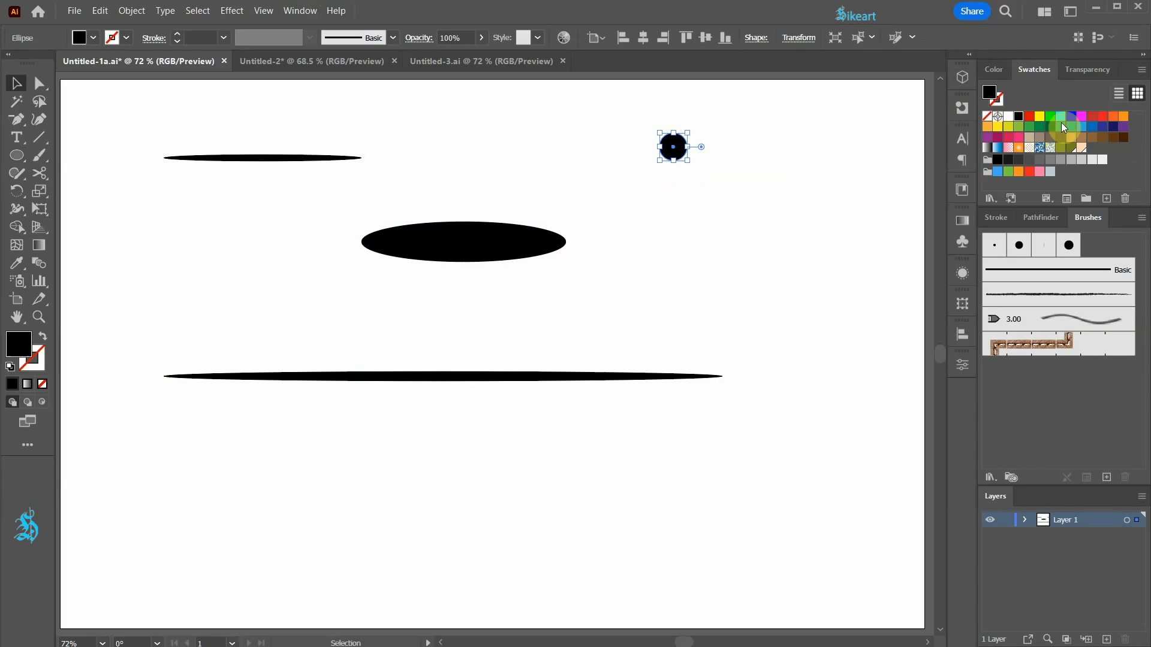
{"action": "left_click", "coordinate": [1082, 150]}
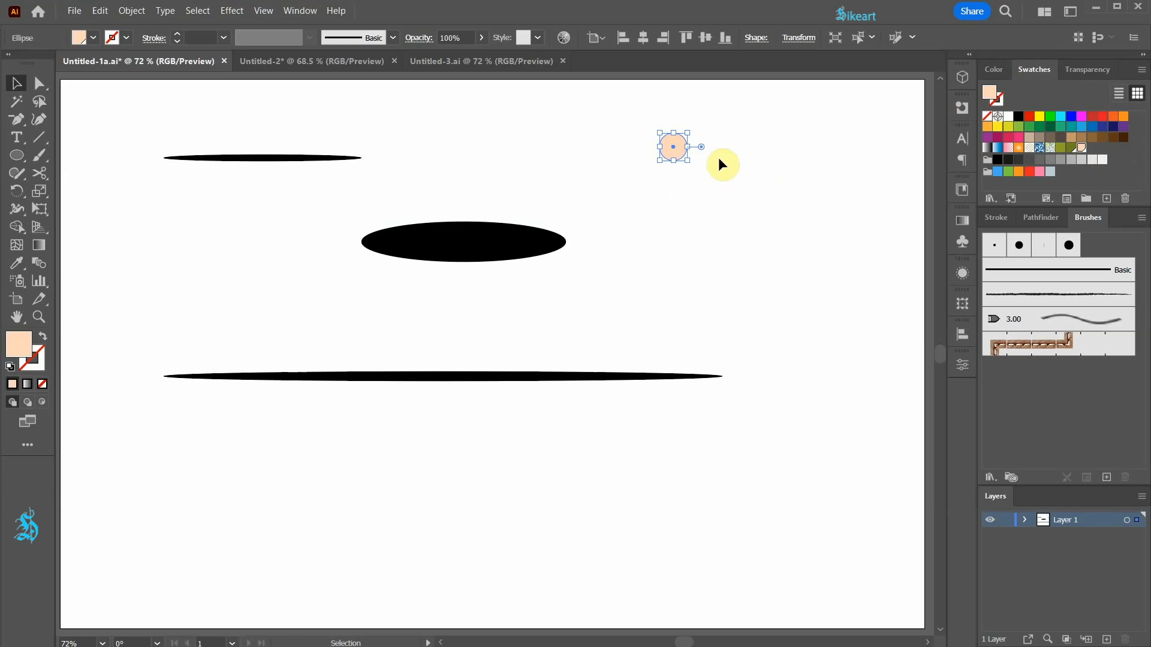
Copy the peach circle and paste the duplicate in front of it.
{"action": "key", "text": "ctrl+c"}
{"action": "key", "text": "ctrl+c"}
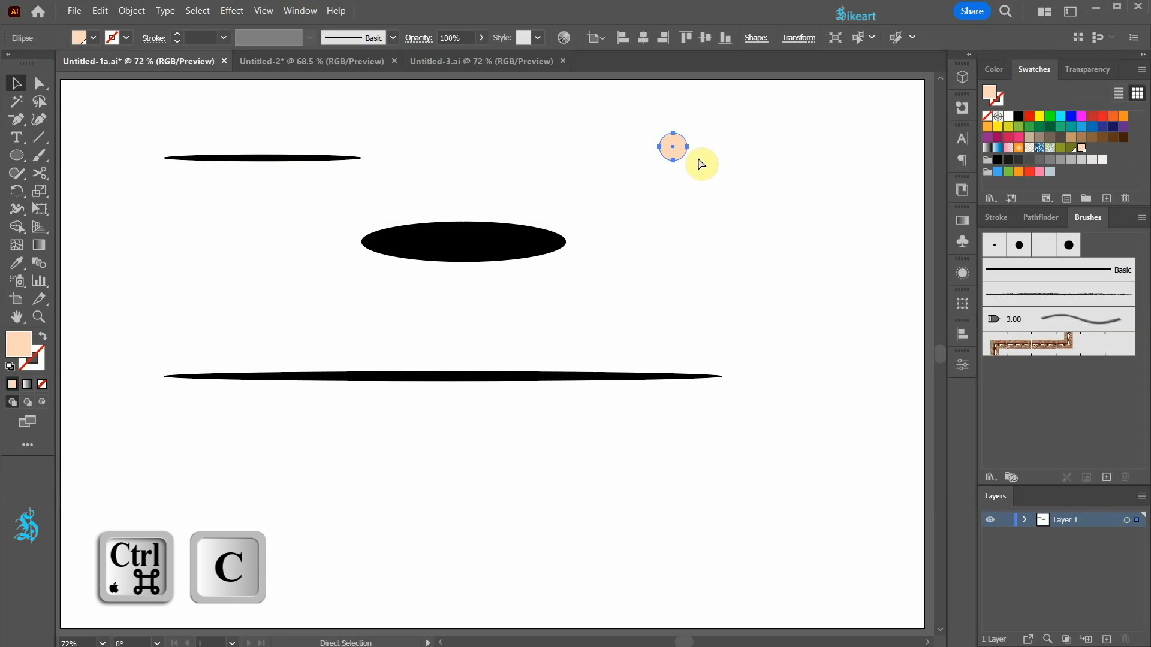
{"action": "key", "text": "ctrl+f"}
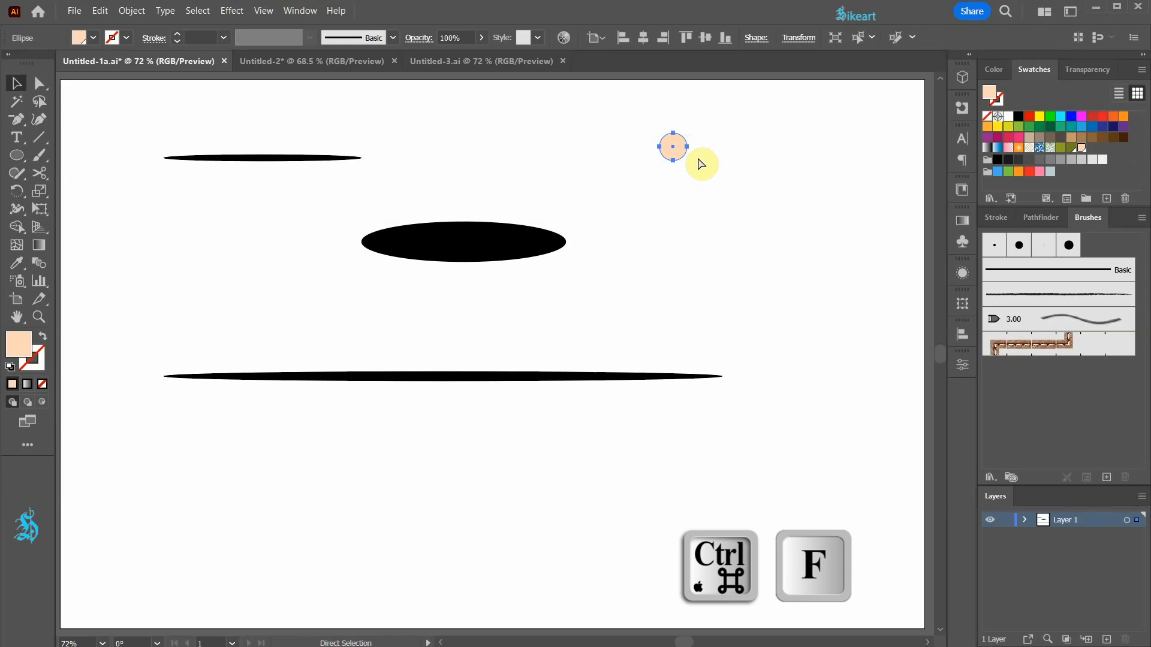
{"action": "left_click_drag", "start_coordinate": [681, 154], "coordinate": [709, 166]}
{"action": "key", "text": "ctrl"}
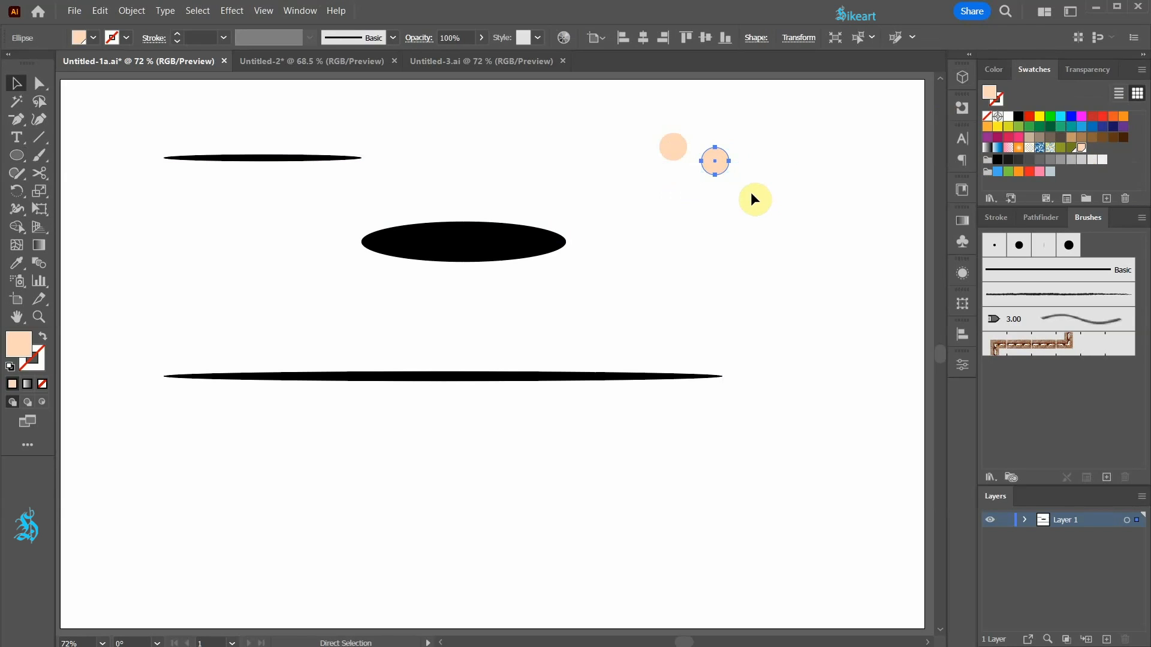
{"action": "key", "text": "ctrl+z"}
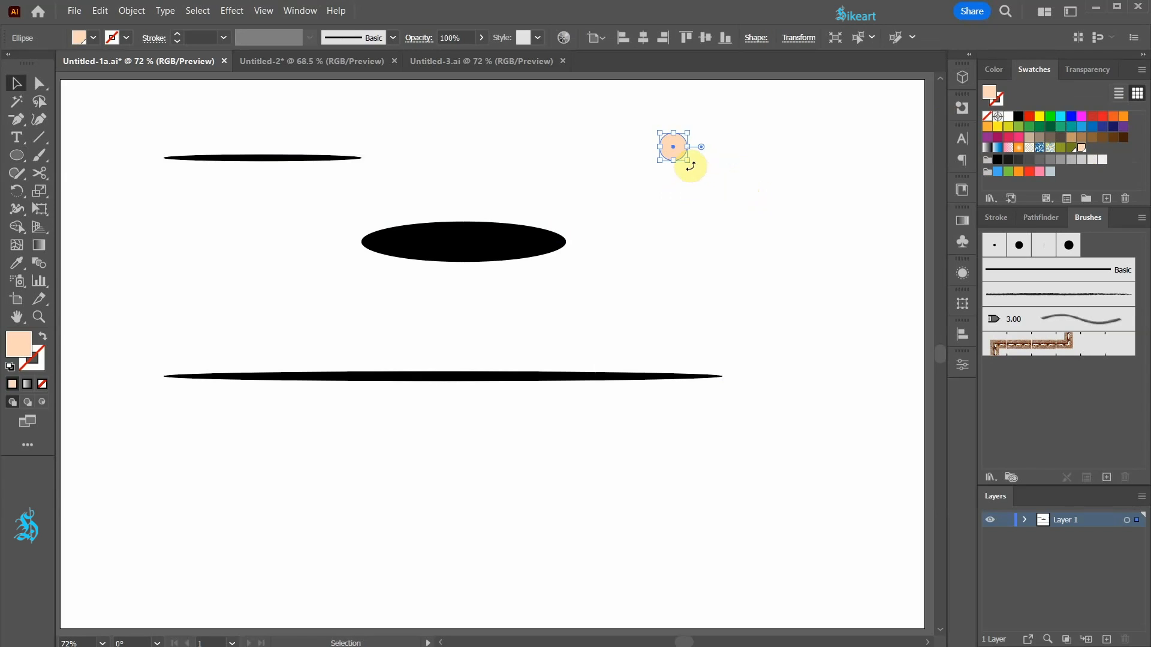
Fill the pasted circle with black and shrink it to a small dot at the peach circle's right edge.
{"action": "left_click", "coordinate": [1014, 118]}
{"action": "scroll", "coordinate": [698, 150], "scroll_direction": "up", "scroll_amount": 7}
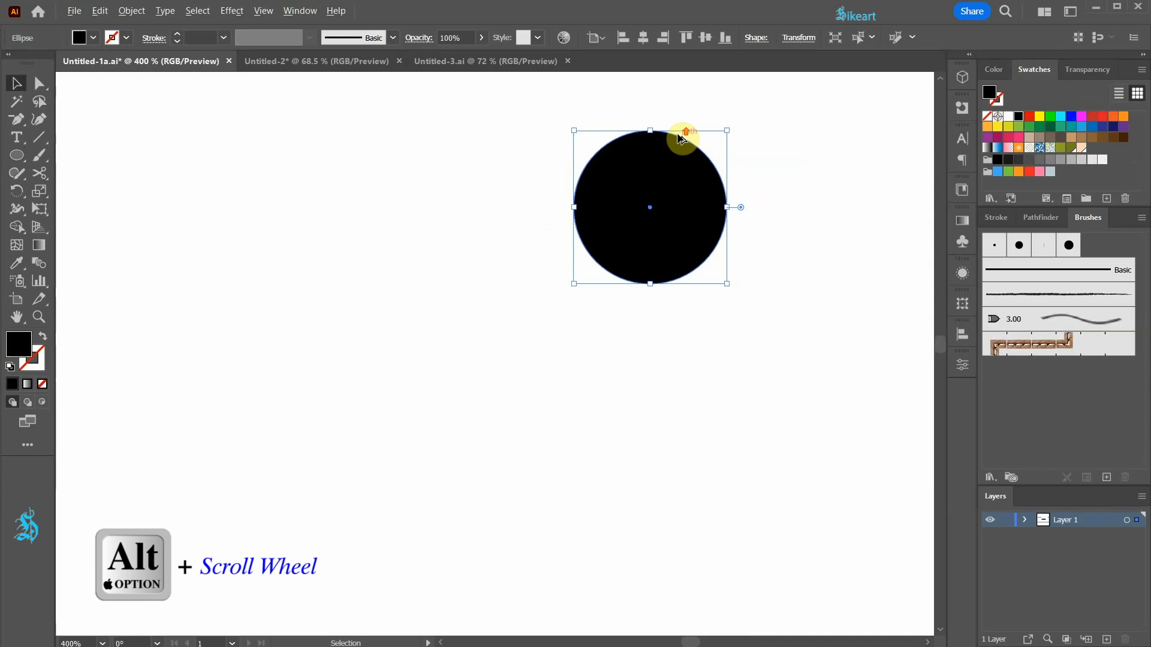
{"action": "left_click_drag", "start_coordinate": [769, 127], "coordinate": [743, 275]}
{"action": "scroll", "coordinate": [521, 285], "scroll_direction": "down", "scroll_amount": 5}
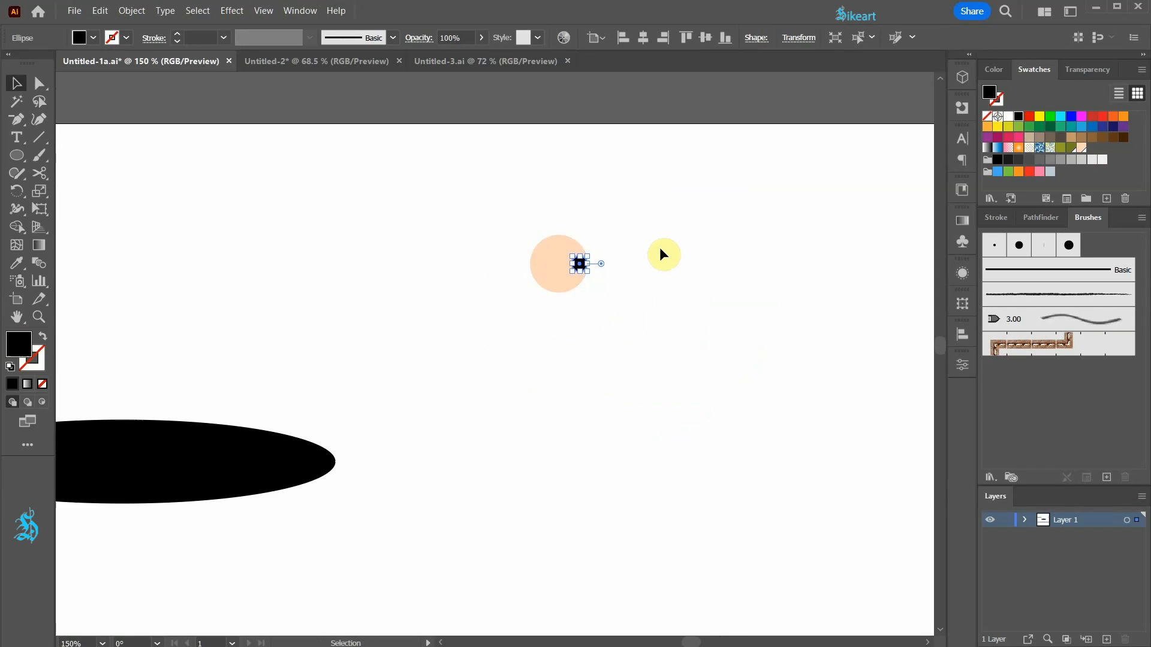
{"action": "key", "text": "ctrl+0"}
{"action": "left_click", "coordinate": [741, 226]}
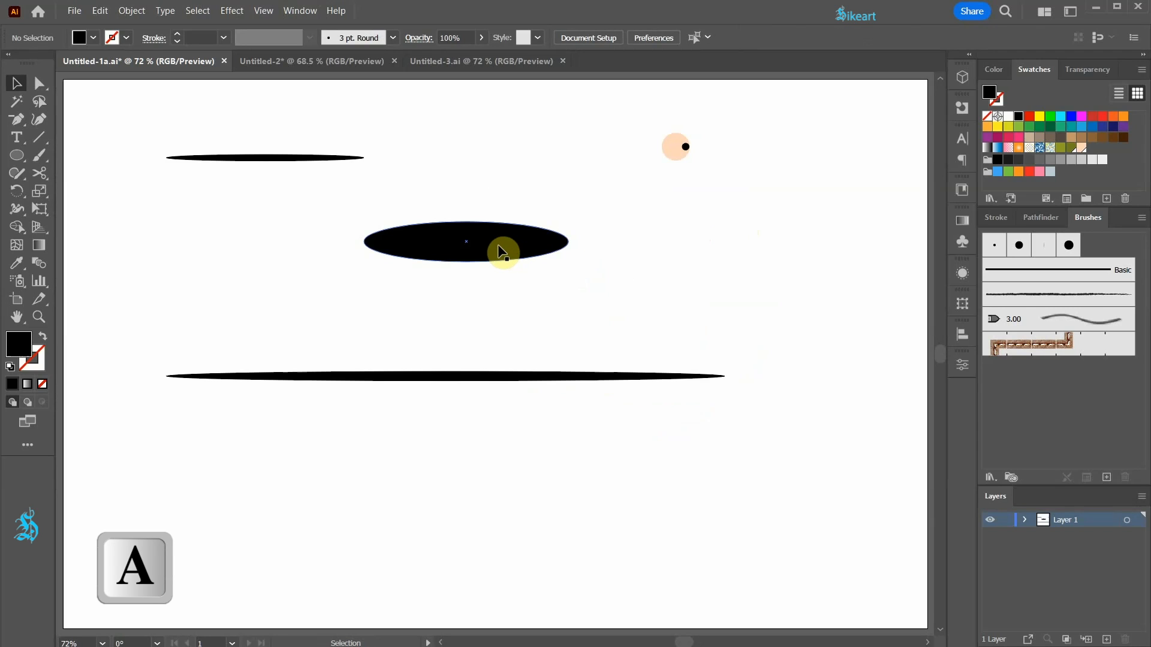
Nudge the thick ellipse's top and bottom anchor points to the right to form a teardrop with a pointed left end.
{"action": "key", "text": "a"}
{"action": "left_click_drag", "start_coordinate": [450, 187], "coordinate": [511, 285]}
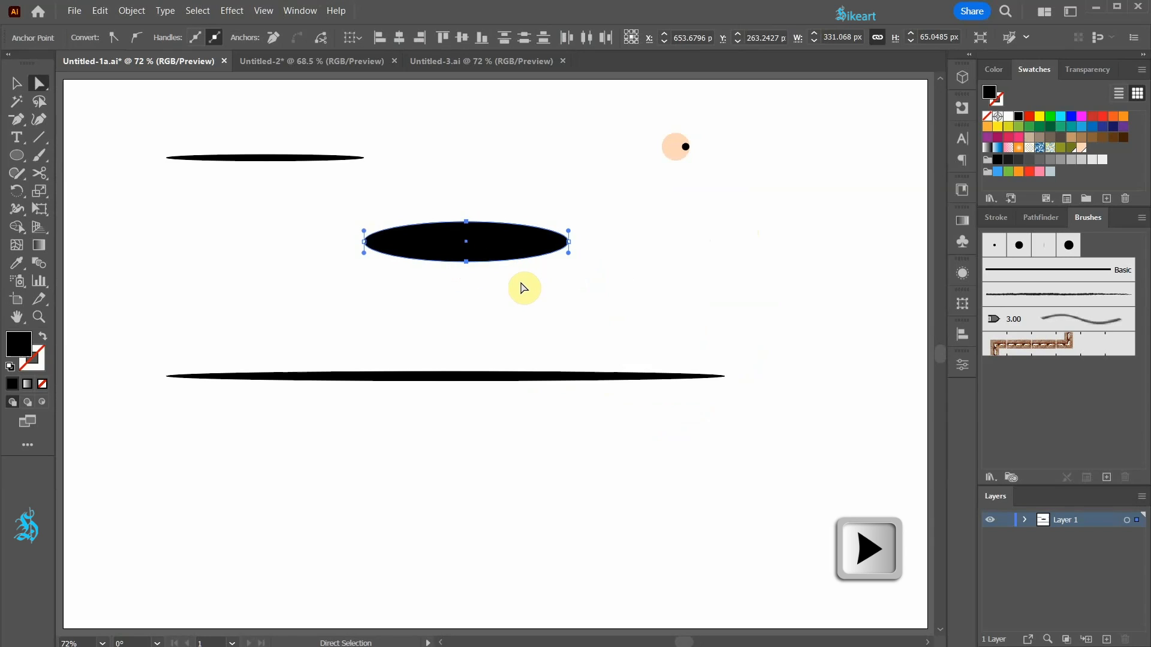
{"action": "key", "text": "Right"}
{"action": "key", "text": "Right"}
{"action": "key", "text": "Right"}
{"action": "key", "text": "Right"}
{"action": "key", "text": "Right"}
{"action": "key", "text": "Right"}
{"action": "key", "text": "Right"}
{"action": "key", "text": "Right"}
{"action": "key", "text": "Right"}
{"action": "key", "text": "Right"}
{"action": "key", "text": "Right"}
{"action": "key", "text": "Right"}
{"action": "key", "text": "Right"}
{"action": "key", "text": "Right"}
{"action": "key", "text": "Right"}
{"action": "key", "text": "Right"}
{"action": "key", "text": "Right"}
{"action": "key", "text": "Right"}
{"action": "key", "text": "Right"}
{"action": "key", "text": "Right"}
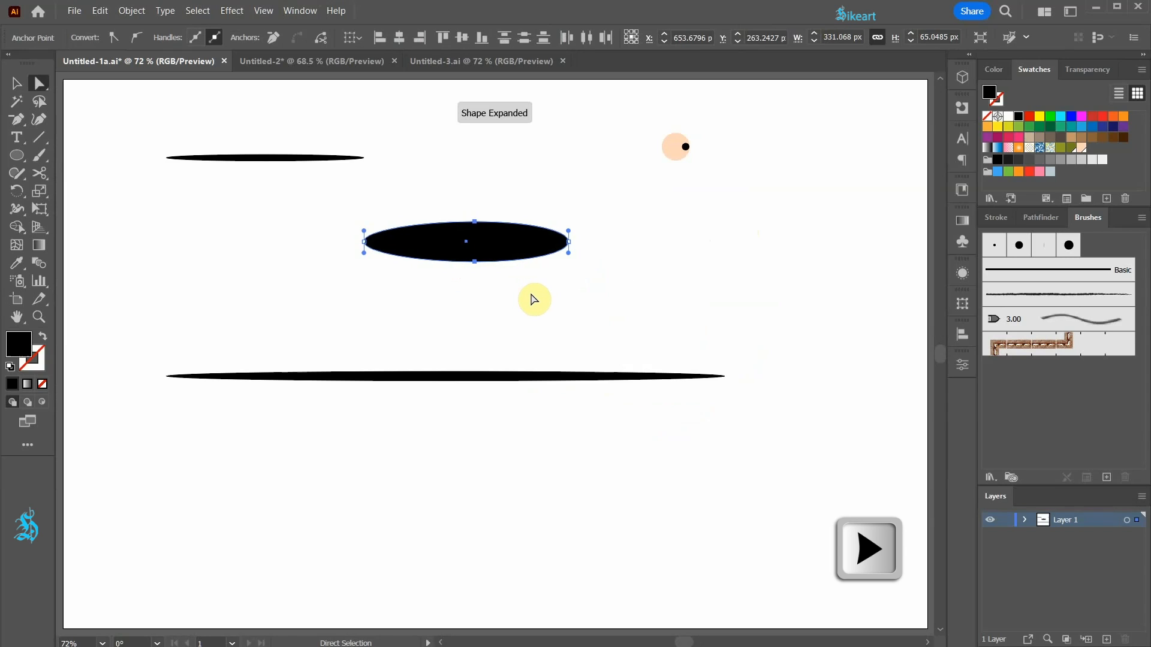
{"action": "key", "text": "Right"}
{"action": "key", "text": "Right"}
{"action": "key", "text": "Right"}
{"action": "key", "text": "Right"}
{"action": "key", "text": "Right"}
{"action": "key", "text": "Right"}
{"action": "key", "text": "Right"}
{"action": "key", "text": "Right"}
{"action": "key", "text": "Right"}
{"action": "key", "text": "Right"}
{"action": "key", "text": "Right"}
{"action": "key", "text": "Right"}
{"action": "key", "text": "Right"}
{"action": "key", "text": "Right"}
{"action": "left_click", "coordinate": [544, 332]}
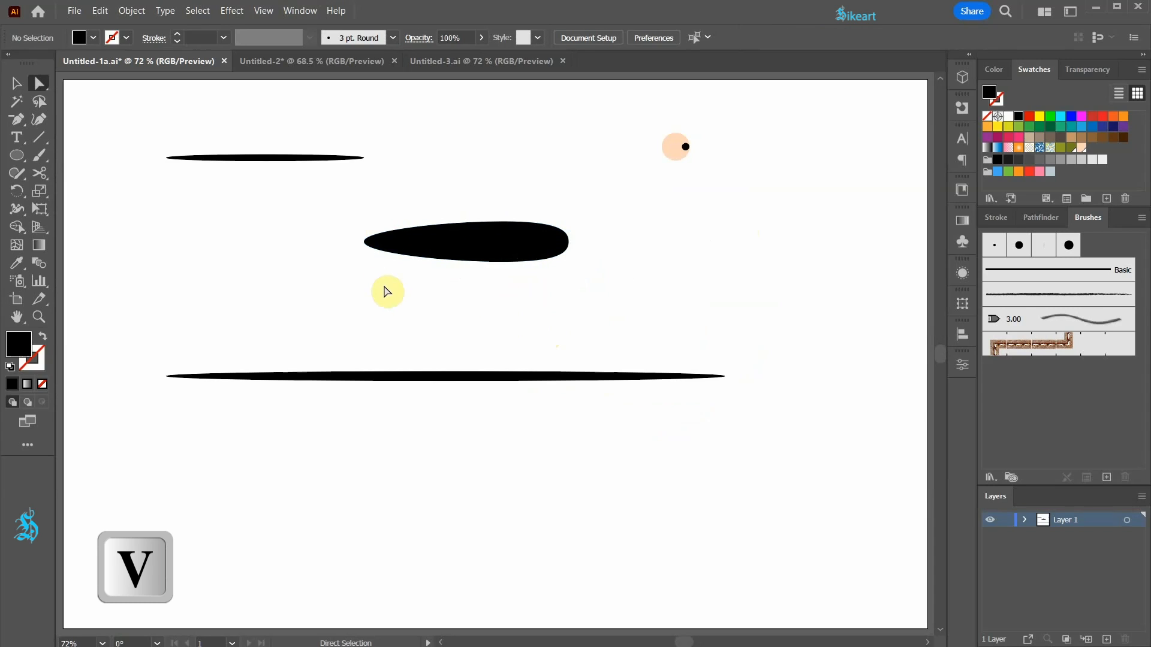
Duplicate the short thin ellipse onto the teardrop's pointed end and vertically centre both shapes using Align to Selection.
{"action": "key", "text": "v"}
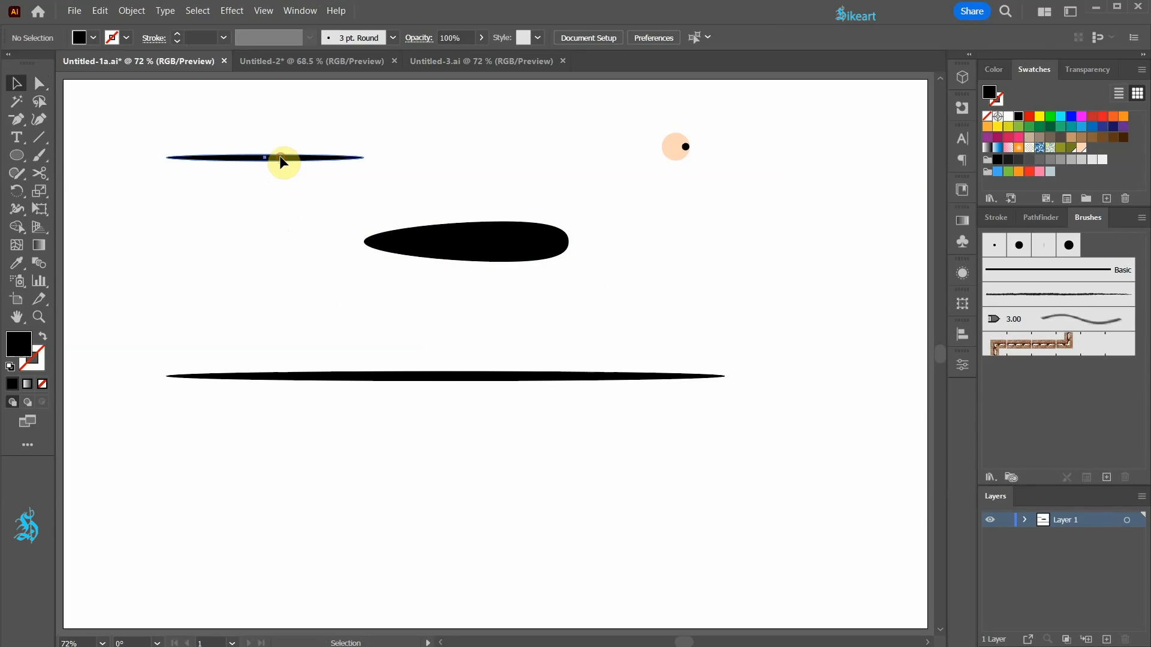
{"action": "mouse_move", "coordinate": [280, 158]}
{"action": "left_mouse_down"}
{"action": "mouse_move", "coordinate": [271, 243]}
{"action": "mouse_move", "coordinate": [378, 247]}
{"action": "left_mouse_up"}
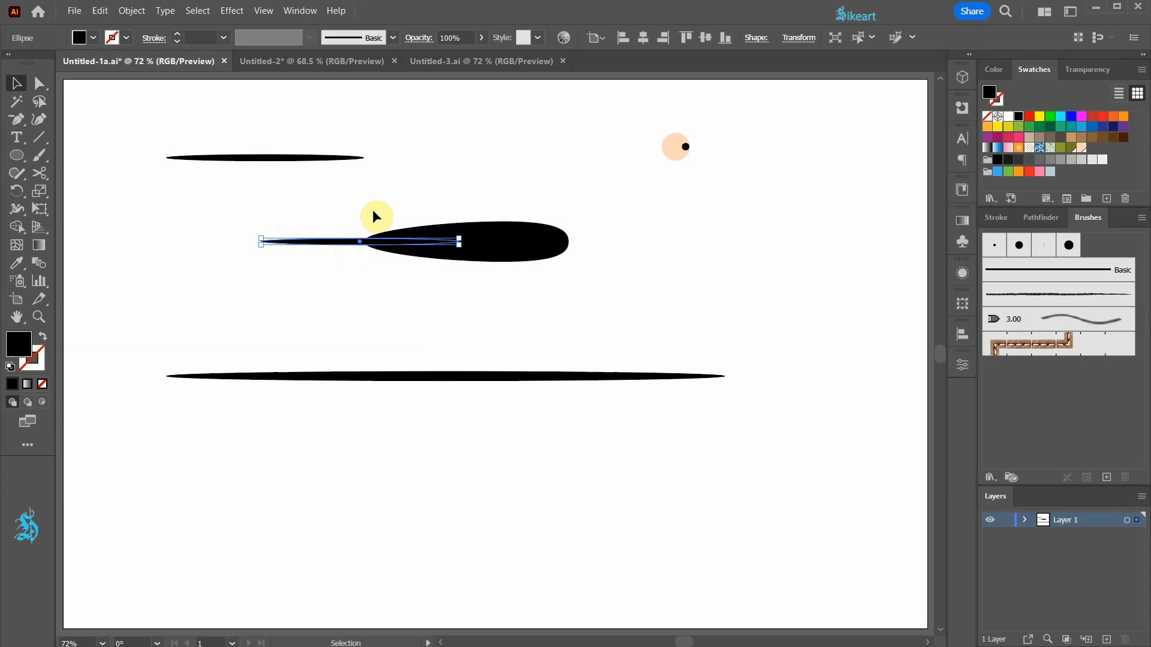
{"action": "left_click", "coordinate": [519, 243], "text": "shift"}
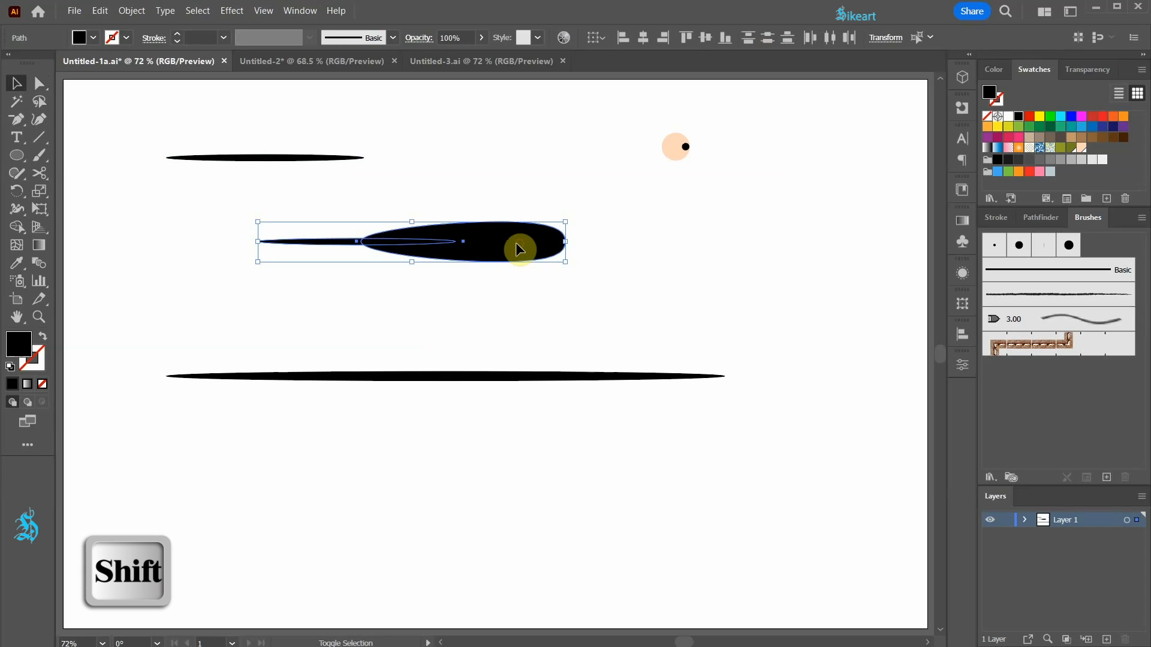
{"action": "left_click", "coordinate": [595, 40]}
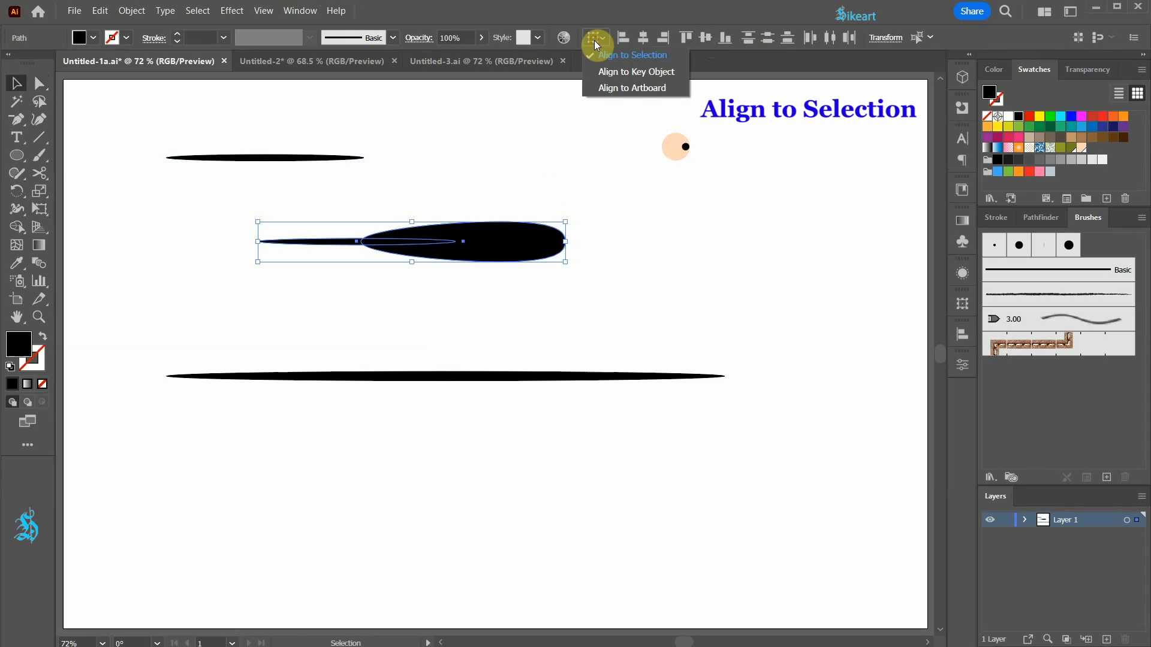
{"action": "left_click", "coordinate": [624, 57]}
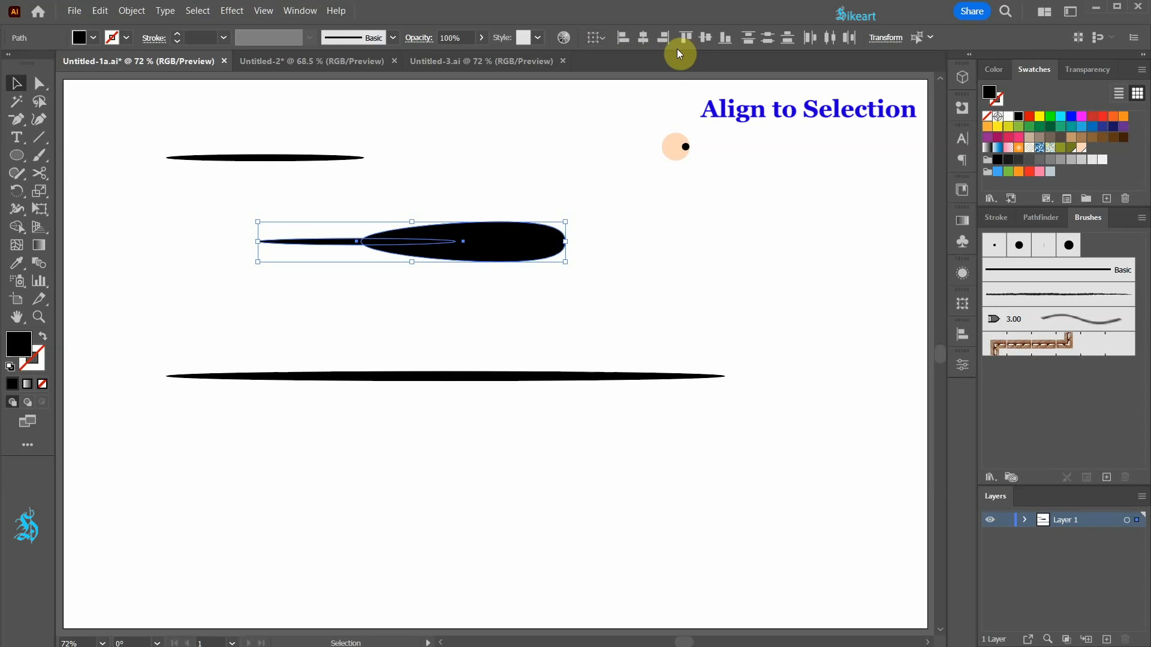
{"action": "left_click", "coordinate": [708, 37]}
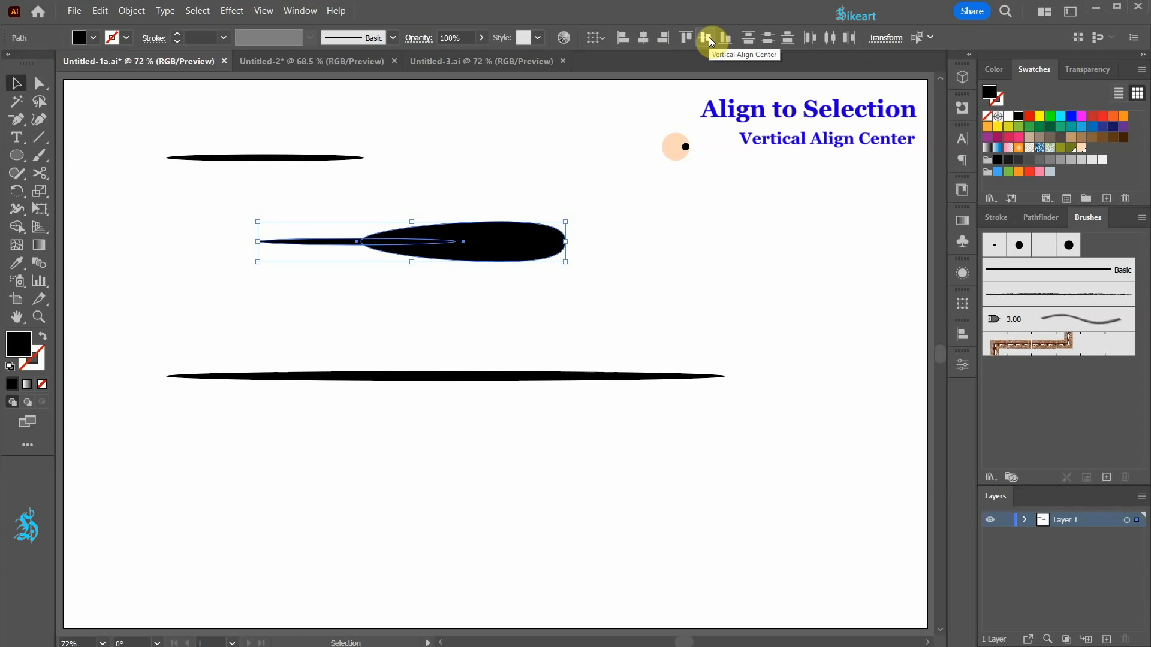
{"action": "left_click", "coordinate": [599, 128]}
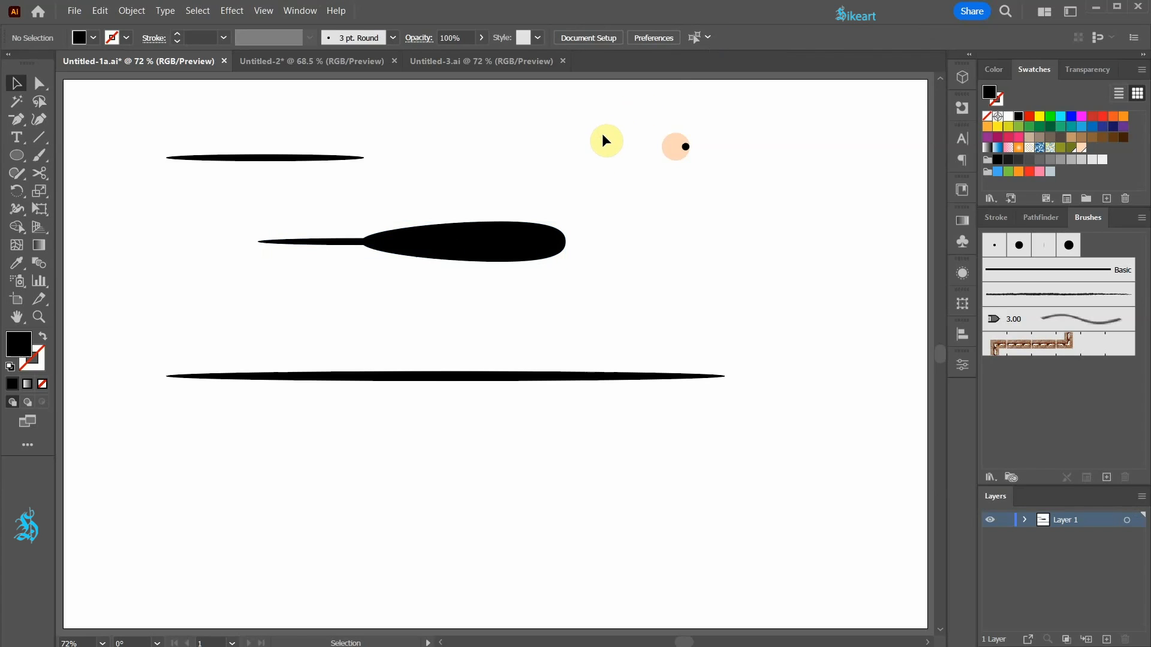
Shorten the original short ellipse from its right end and make it slightly thinner.
{"action": "left_click", "coordinate": [258, 158]}
{"action": "scroll", "coordinate": [242, 145], "scroll_direction": "up", "scroll_amount": 4}
{"action": "left_click_drag", "start_coordinate": [759, 204], "coordinate": [664, 205]}
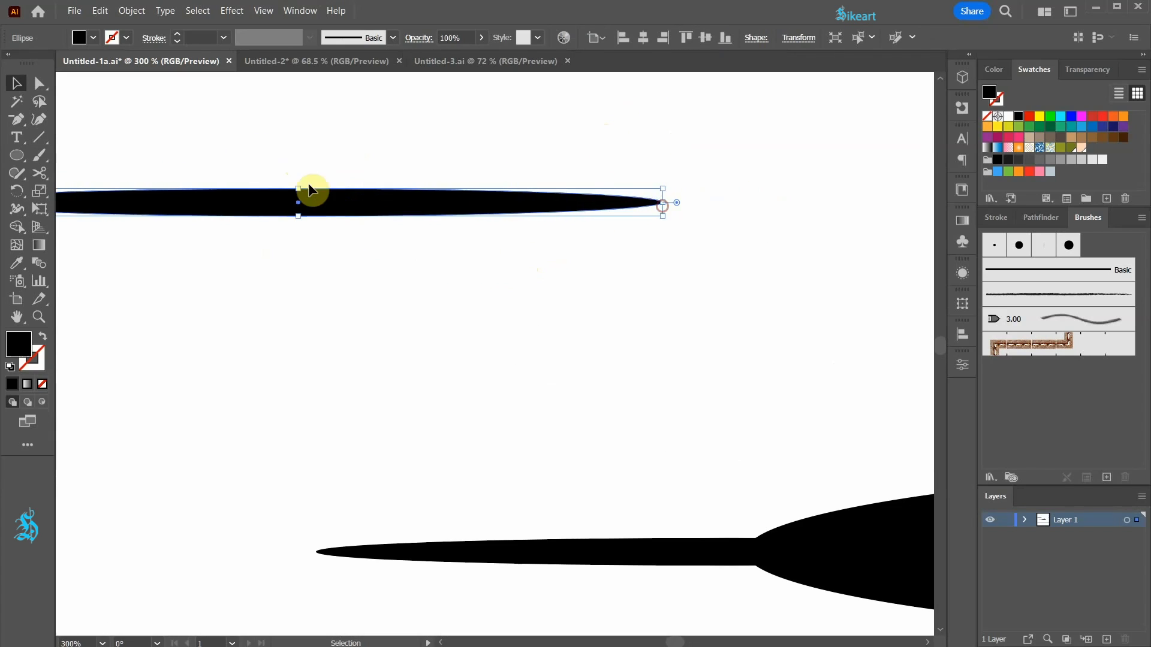
{"action": "left_click_drag", "start_coordinate": [299, 190], "coordinate": [300, 196]}
{"action": "left_click", "coordinate": [290, 253]}
{"action": "scroll", "coordinate": [288, 252], "scroll_direction": "down", "scroll_amount": 4}
{"action": "key", "text": "ctrl+0"}
Move the long thin ellipse lower on the artboard, then make it longer and thinner.
{"action": "left_click_drag", "start_coordinate": [466, 378], "coordinate": [422, 398]}
{"action": "scroll", "coordinate": [449, 421], "scroll_direction": "up", "scroll_amount": 1}
{"action": "scroll", "coordinate": [449, 422], "scroll_direction": "up", "scroll_amount": 2}
{"action": "scroll", "coordinate": [424, 395], "scroll_direction": "down", "scroll_amount": 3}
{"action": "scroll", "coordinate": [701, 399], "scroll_direction": "up", "scroll_amount": 2}
{"action": "left_click_drag", "start_coordinate": [658, 400], "coordinate": [745, 400]}
{"action": "left_click", "coordinate": [652, 461]}
{"action": "scroll", "coordinate": [652, 460], "scroll_direction": "down", "scroll_amount": 3}
{"action": "key", "text": "ctrl+0"}
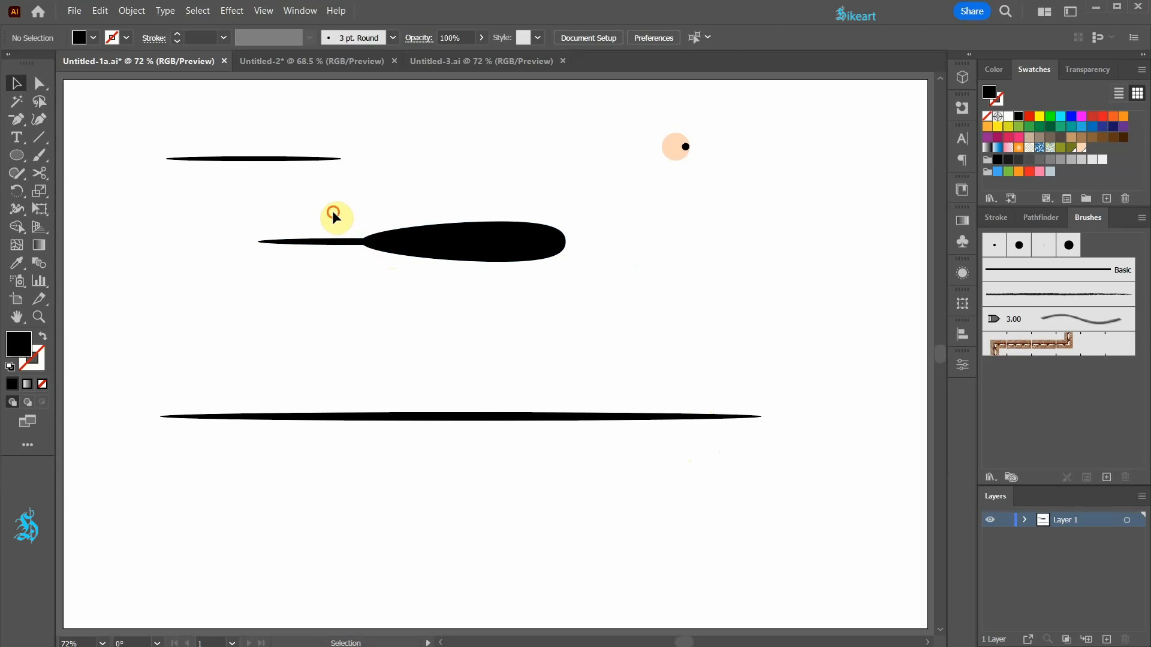
Unite the teardrop and the thin ellipse overlapping its pointed end into one shape with Pathfinder.
{"action": "left_click_drag", "start_coordinate": [333, 211], "coordinate": [473, 277]}
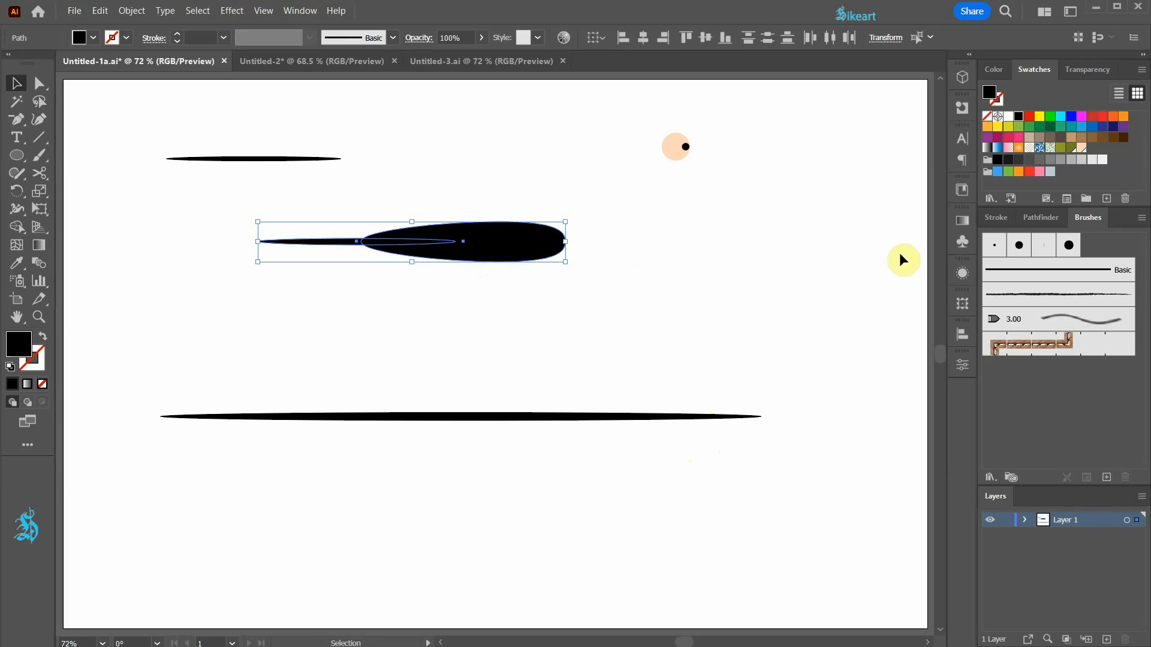
{"action": "left_click", "coordinate": [1040, 216]}
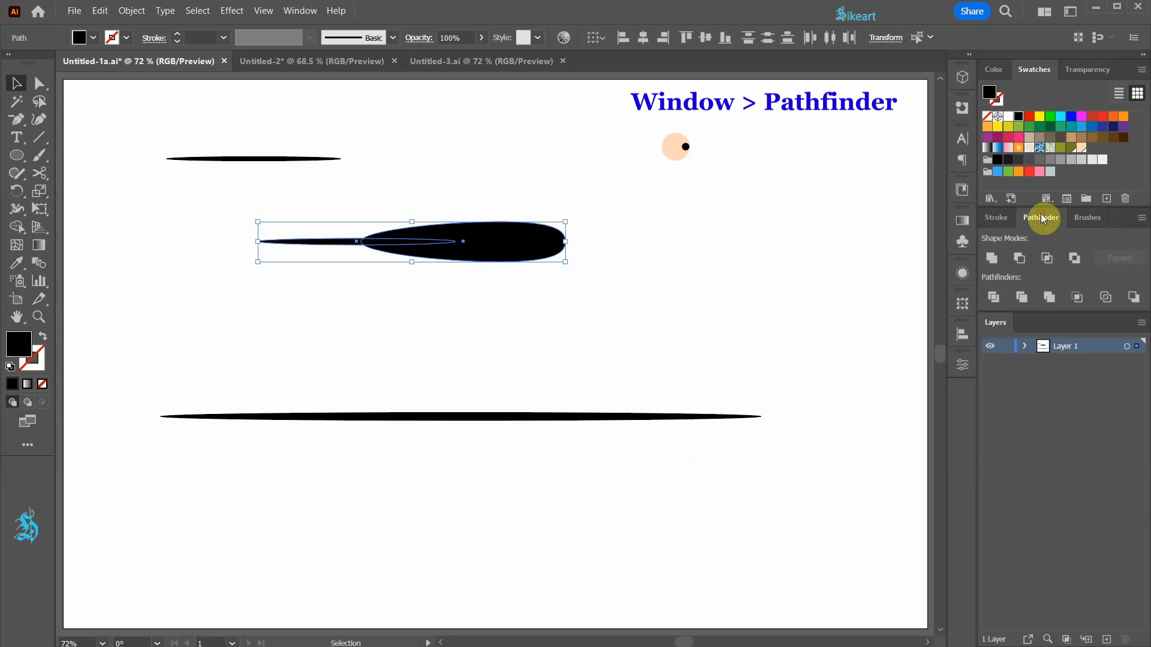
{"action": "left_click", "coordinate": [993, 258]}
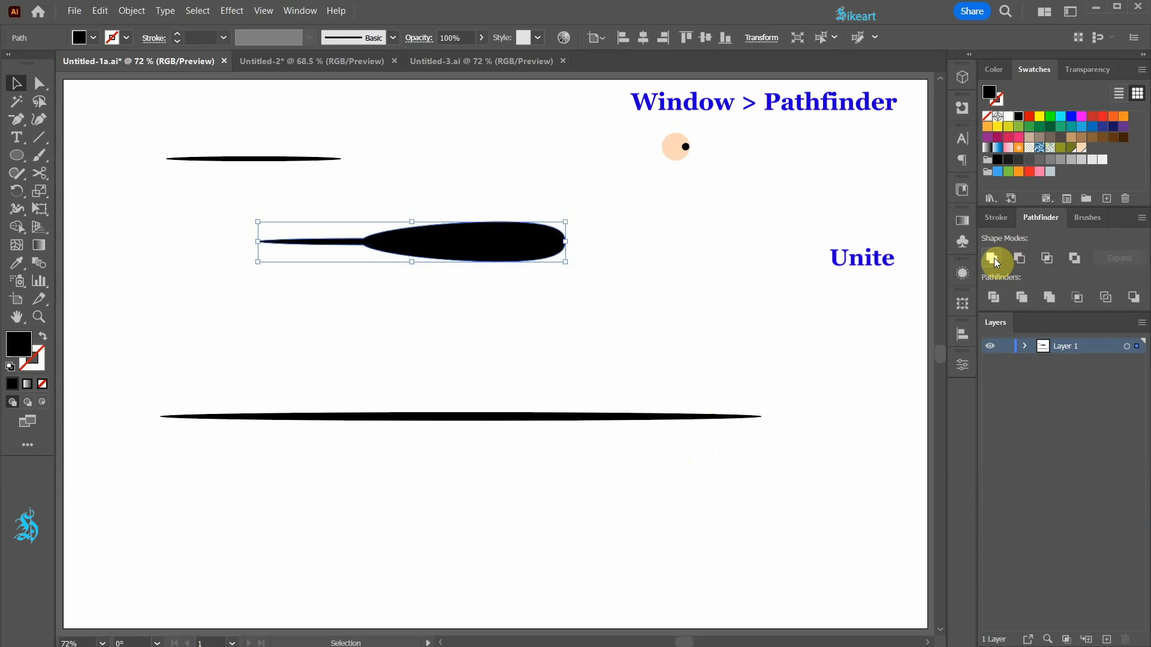
Create an art brush from the united teardrop shape, set to Scale Proportionately with the Tints colorization method.
{"action": "left_click", "coordinate": [1086, 218]}
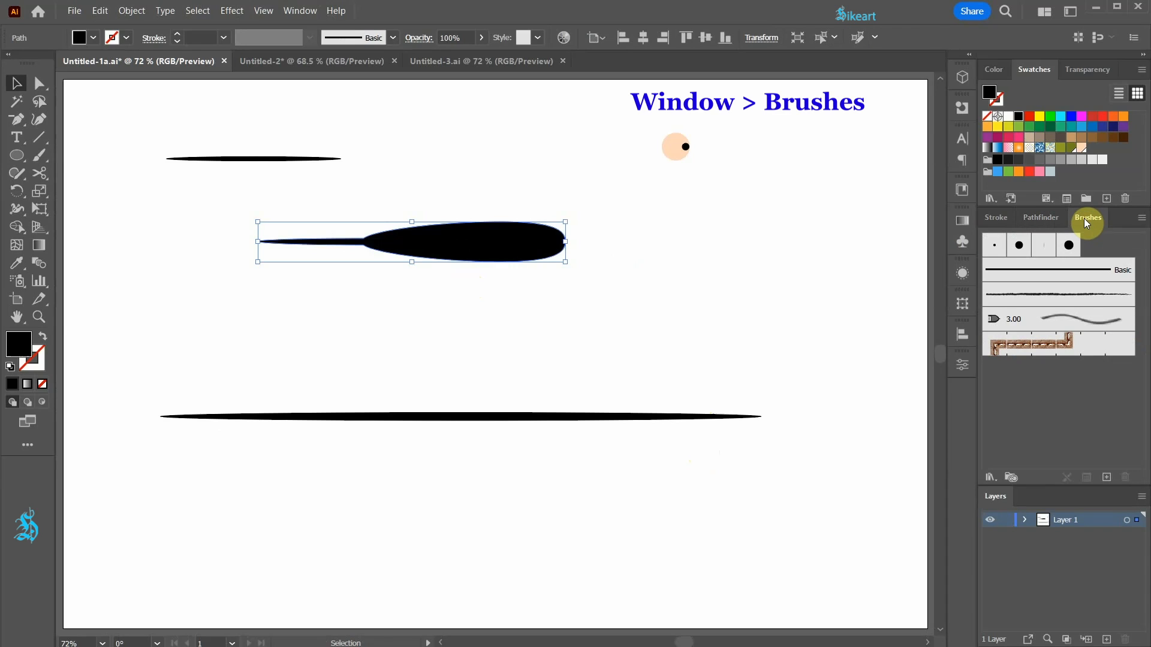
{"action": "mouse_move", "coordinate": [477, 244]}
{"action": "left_mouse_down"}
{"action": "mouse_move", "coordinate": [728, 325]}
{"action": "mouse_move", "coordinate": [1026, 373]}
{"action": "left_mouse_up"}
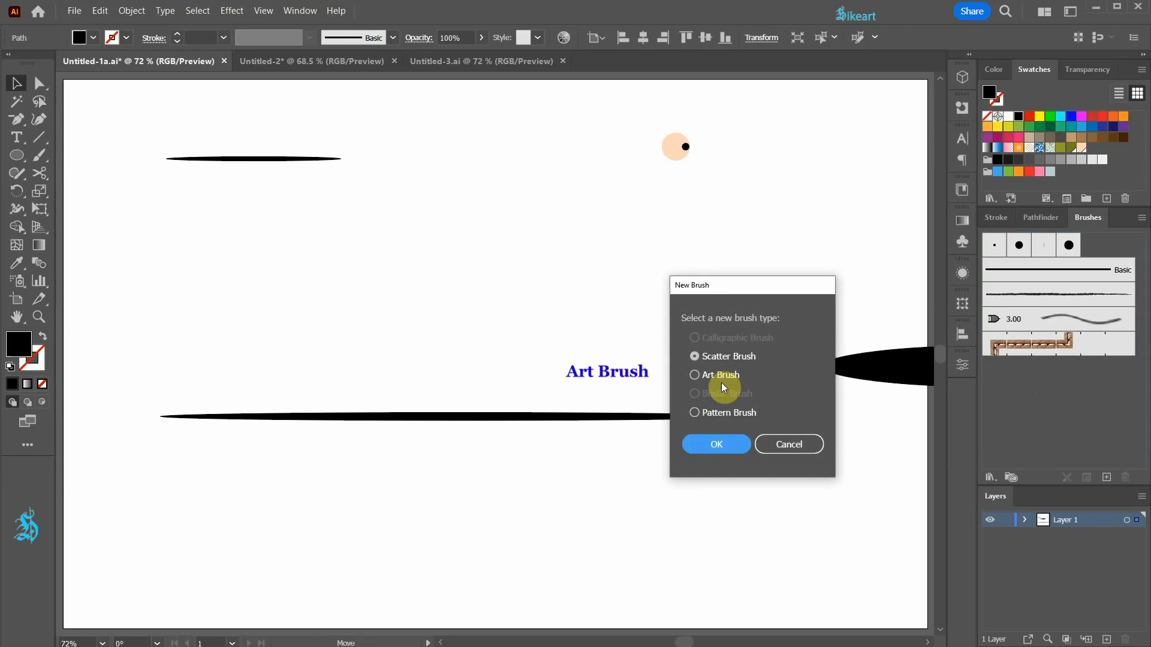
{"action": "left_click", "coordinate": [699, 374]}
{"action": "left_click", "coordinate": [728, 444]}
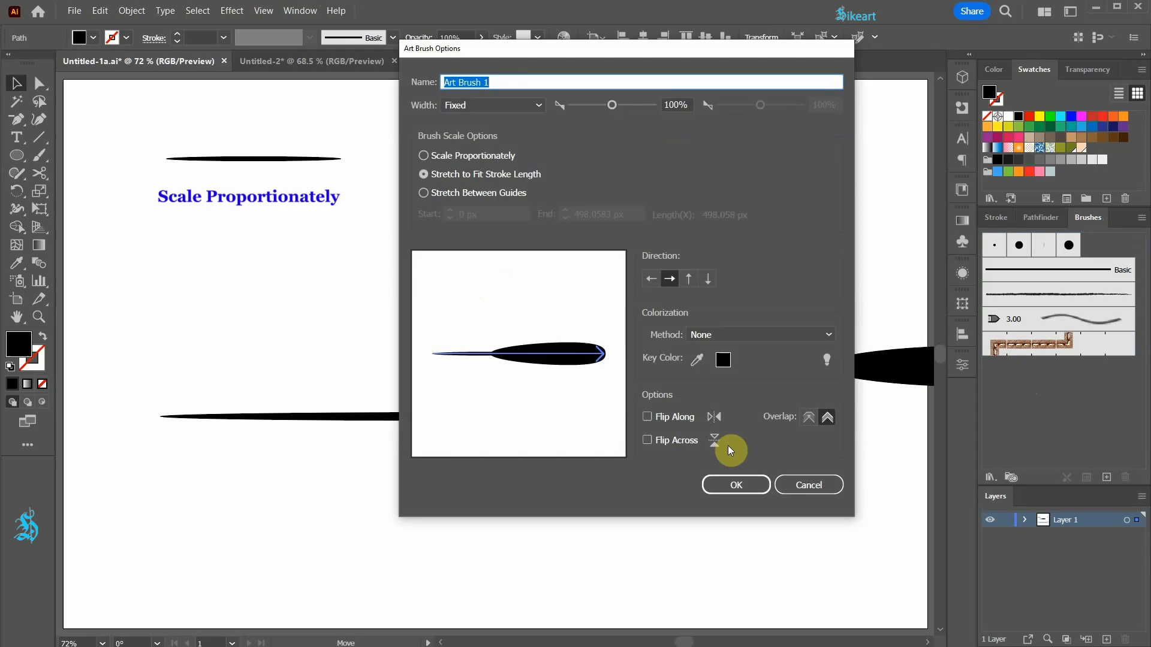
{"action": "left_click", "coordinate": [423, 156]}
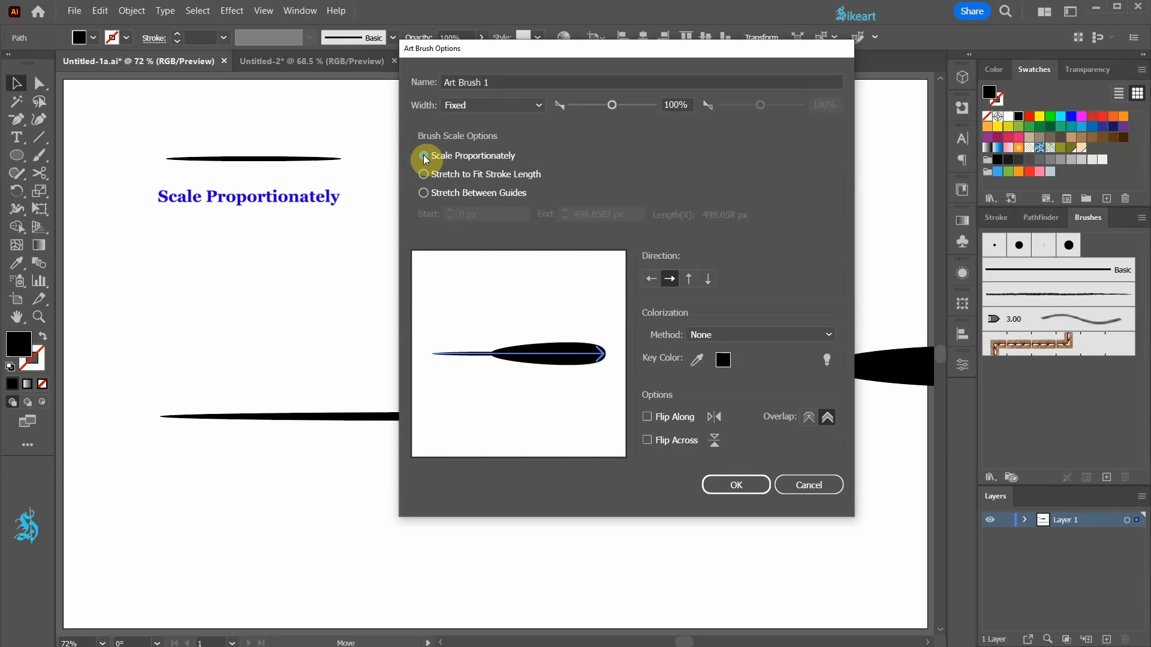
{"action": "left_click", "coordinate": [829, 334]}
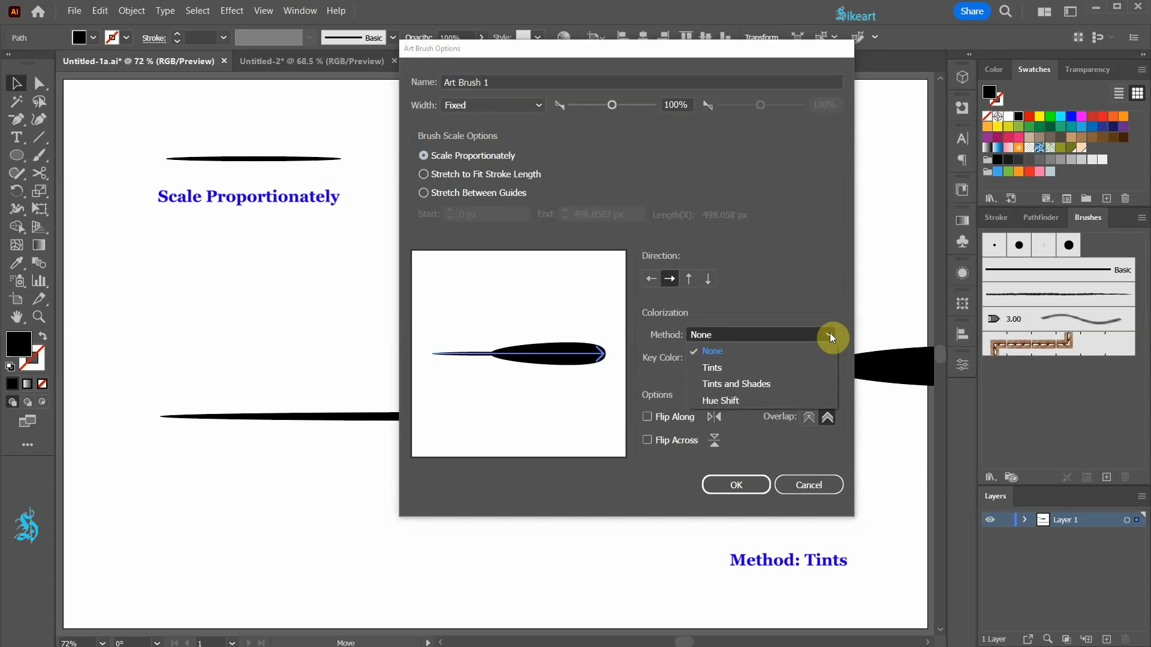
{"action": "left_click", "coordinate": [786, 367]}
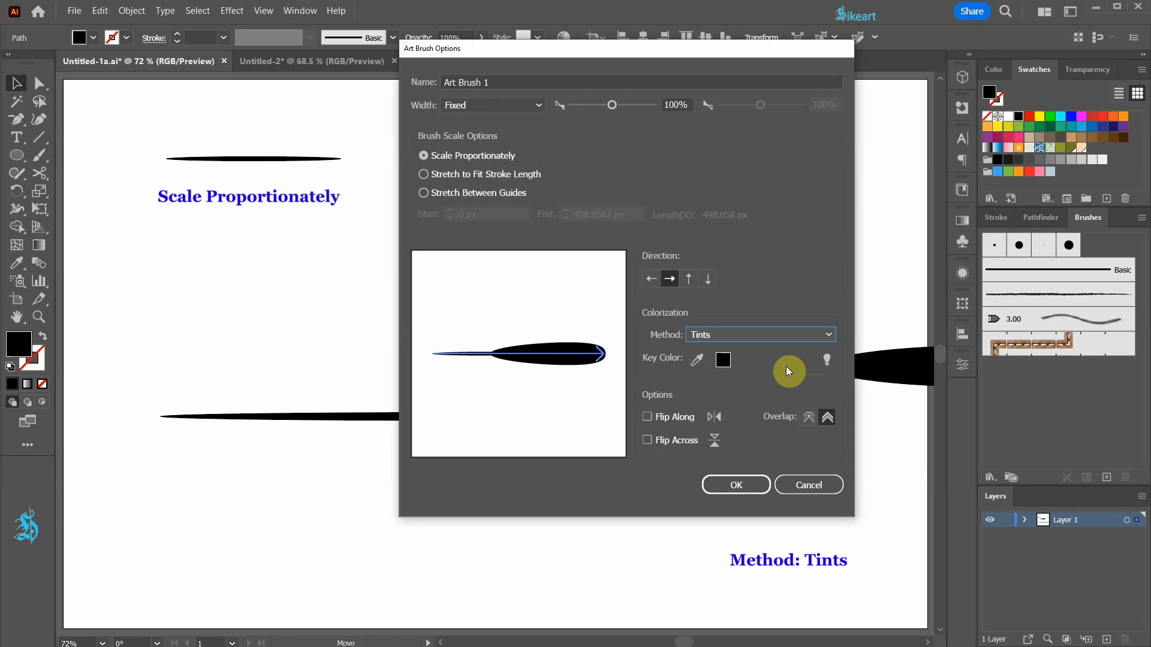
{"action": "left_click", "coordinate": [759, 485]}
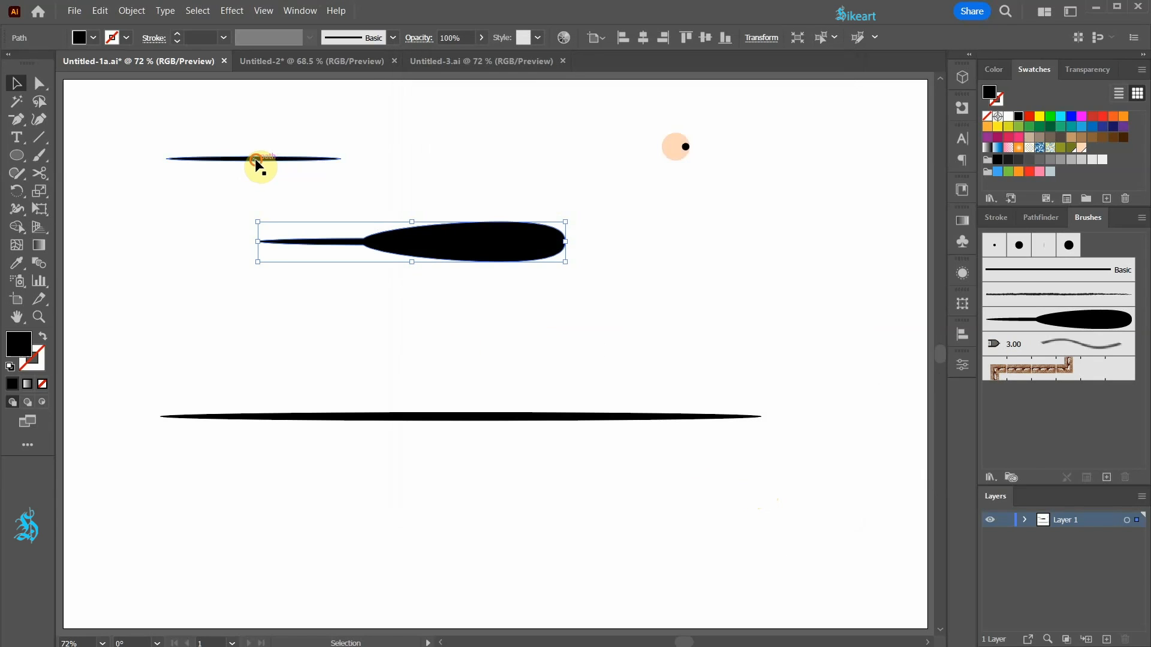
Create an art brush from the short thin ellipse, set to Scale Proportionately with the Tints colorization method.
{"action": "mouse_move", "coordinate": [256, 160]}
{"action": "left_mouse_down"}
{"action": "mouse_move", "coordinate": [404, 215]}
{"action": "mouse_move", "coordinate": [762, 293]}
{"action": "mouse_move", "coordinate": [1028, 401]}
{"action": "left_mouse_up"}
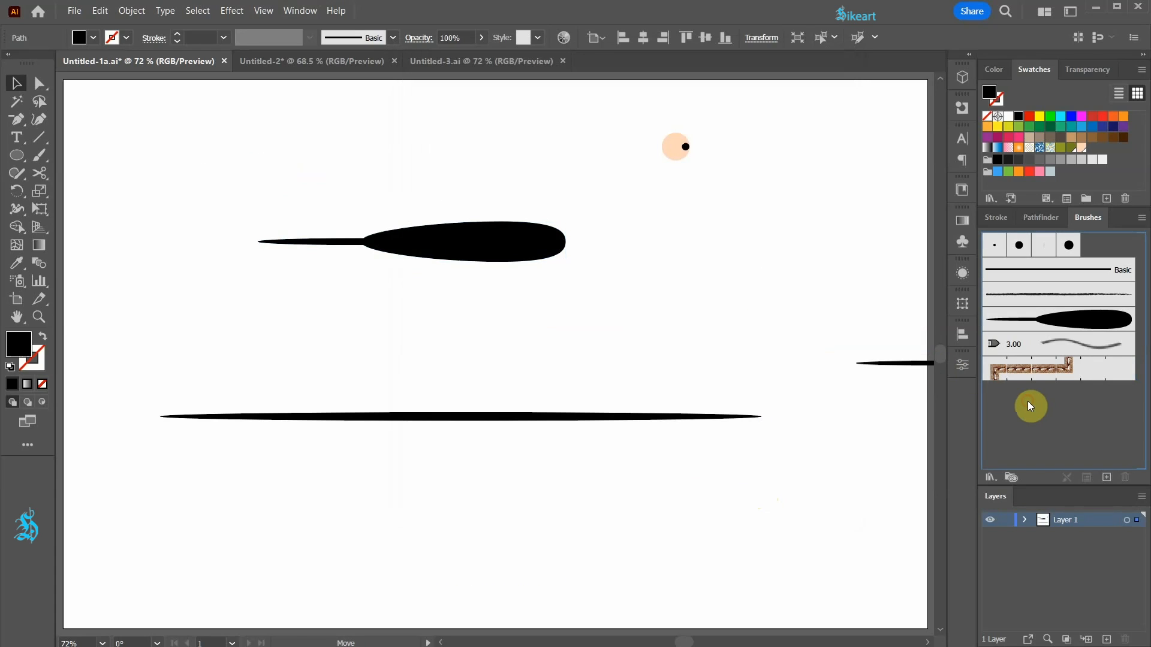
{"action": "left_click", "coordinate": [694, 378]}
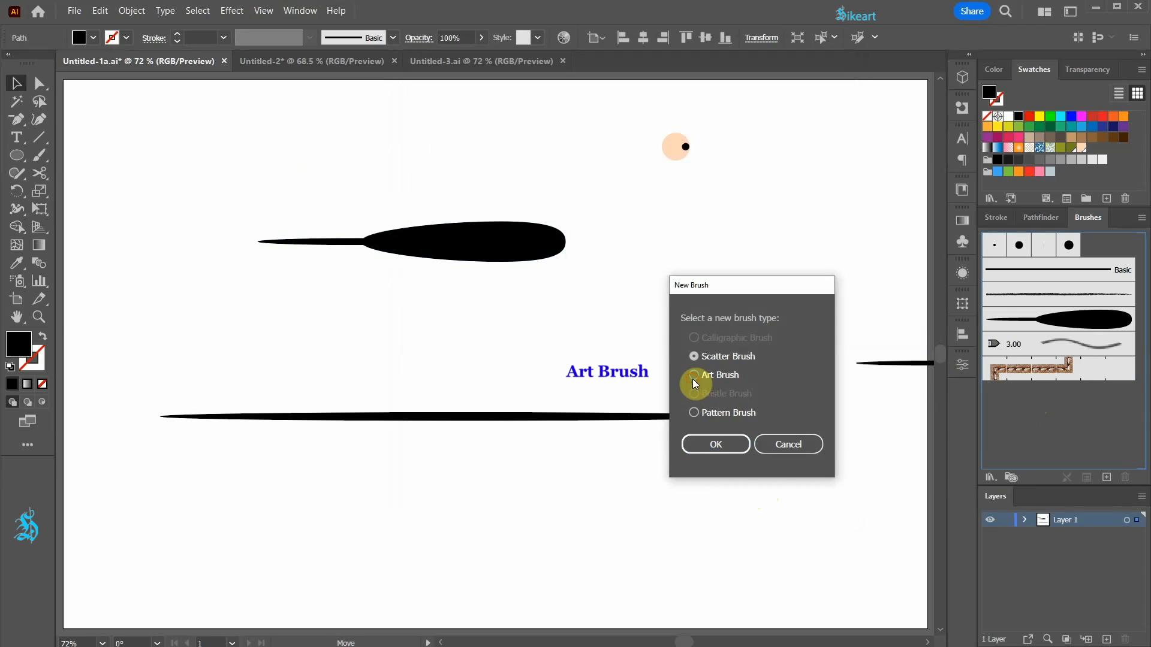
{"action": "left_click", "coordinate": [739, 445]}
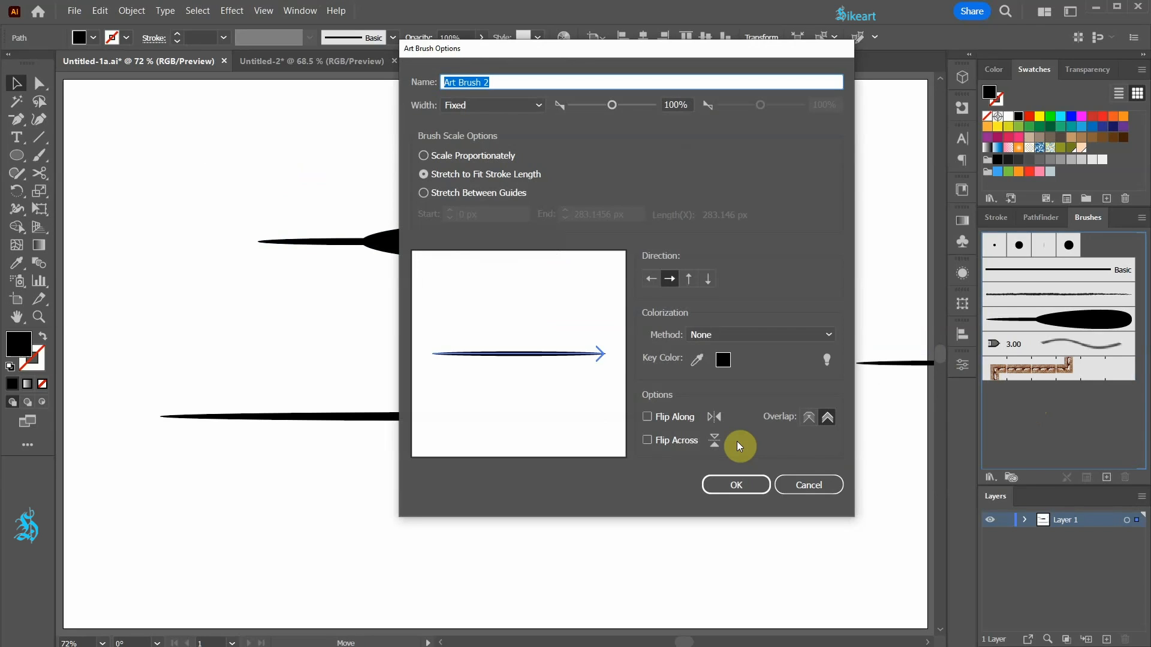
{"action": "left_click", "coordinate": [423, 157]}
{"action": "left_click", "coordinate": [824, 335]}
{"action": "left_click", "coordinate": [728, 369]}
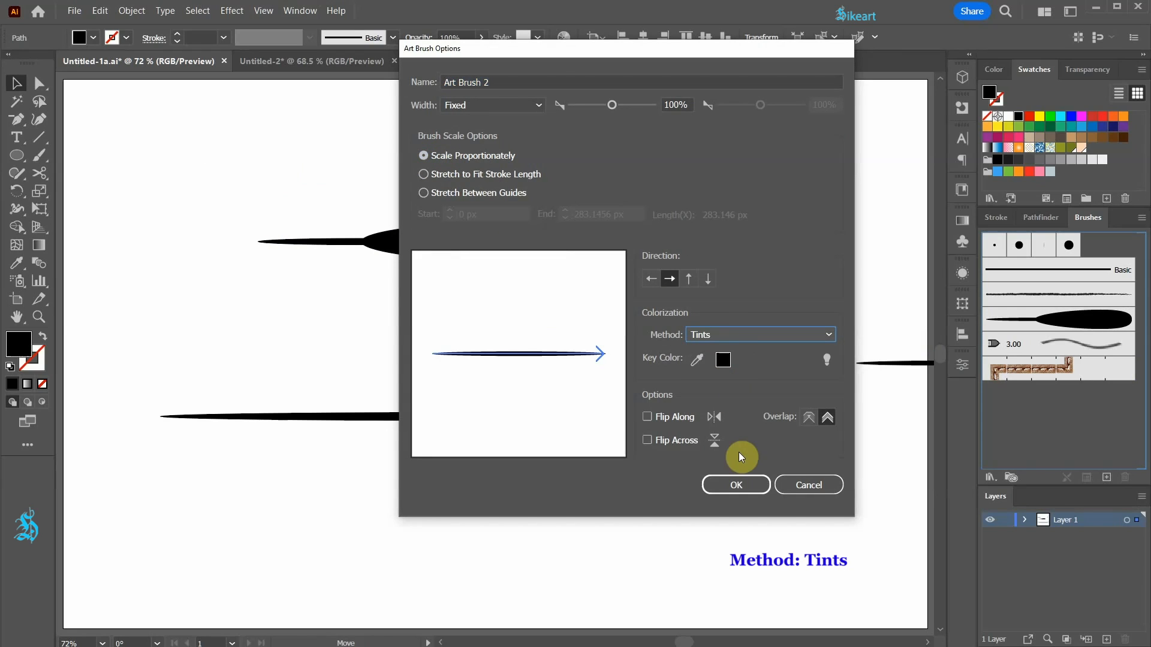
{"action": "left_click", "coordinate": [739, 490]}
{"action": "left_click", "coordinate": [660, 273]}
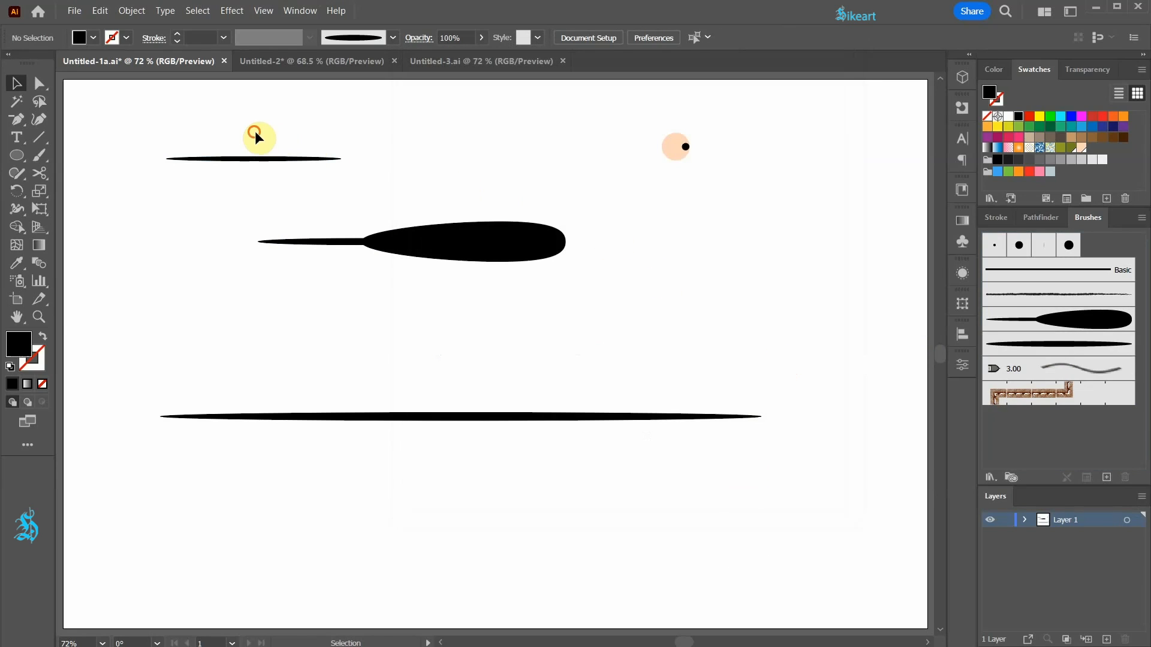
Delete the short thin ellipse and the united teardrop shape, keeping the long thin ellipse on the artboard.
{"action": "left_click_drag", "start_coordinate": [255, 132], "coordinate": [502, 286]}
{"action": "key", "text": "Delete"}
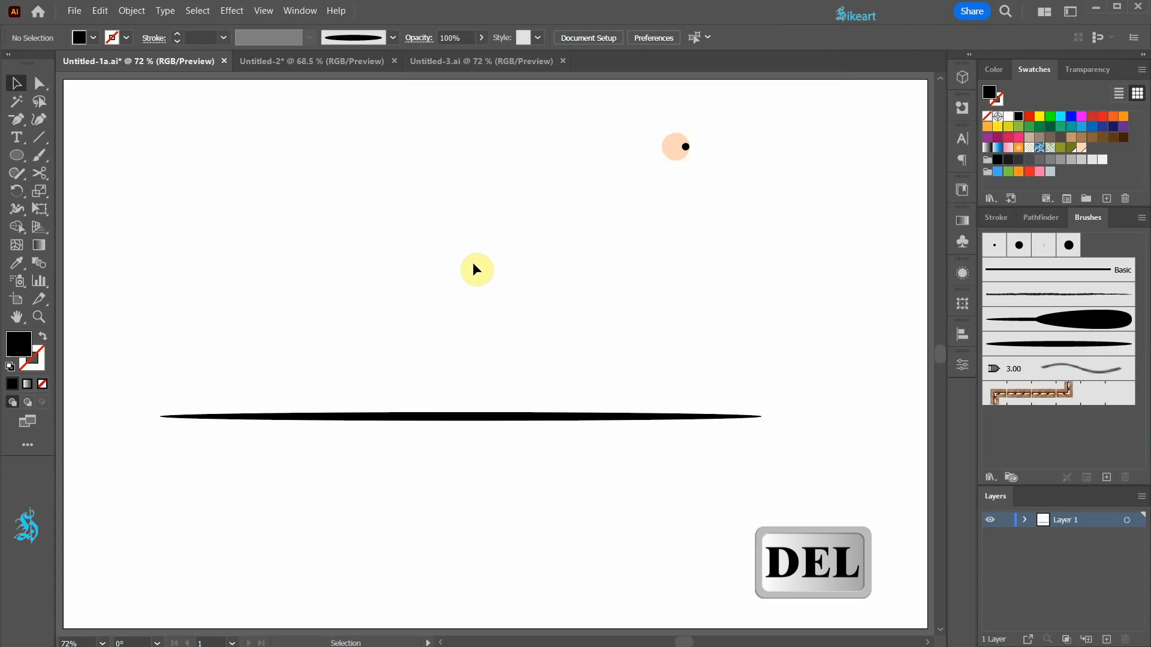
{"action": "key", "text": "ctrl+z"}
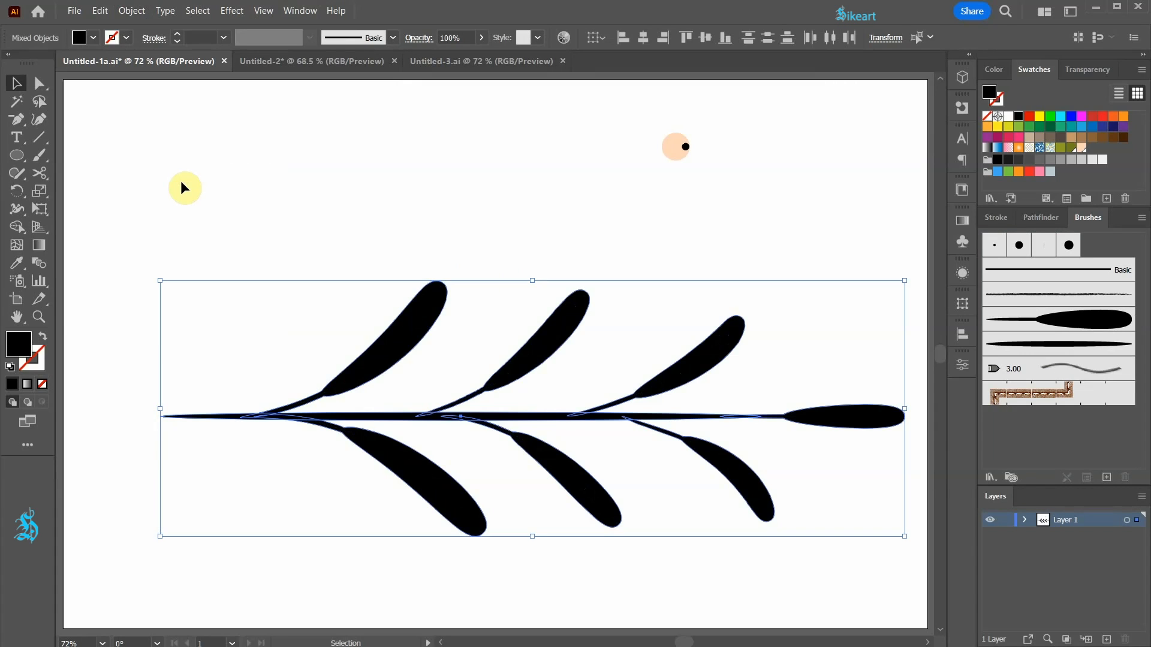
{"action": "key", "text": "ctrl+z"}
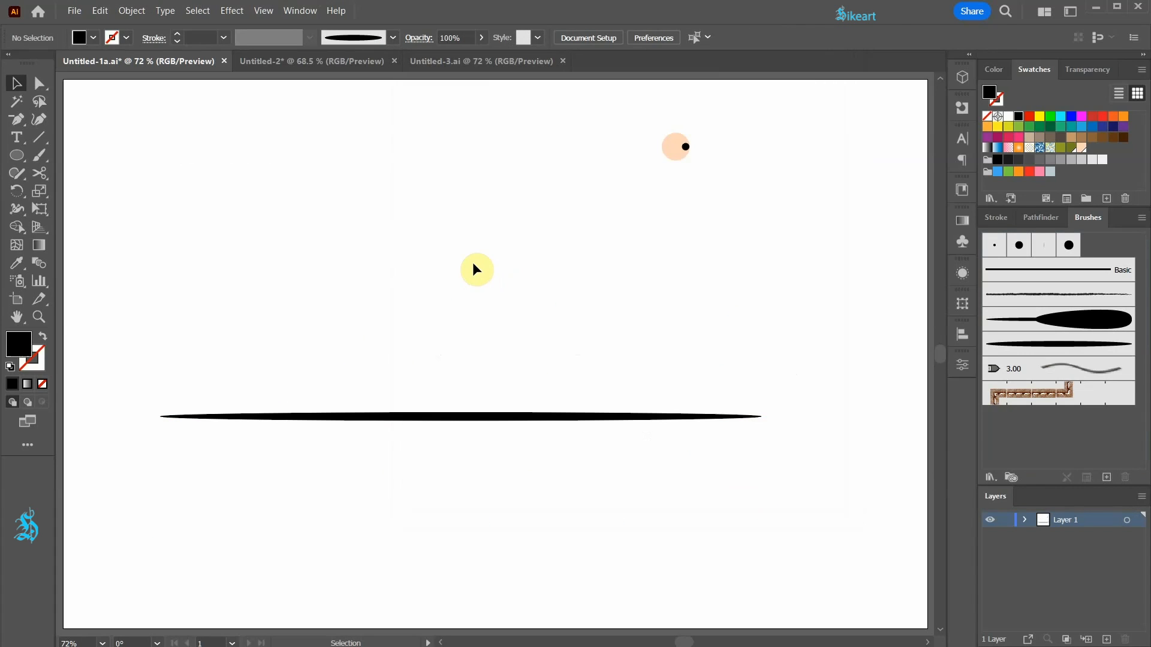
Paint leaves with the teardrop art brush along the long ellipse: three above, three below and one at its right tip.
{"action": "left_click", "coordinate": [1067, 320]}
{"action": "key", "text": "b"}
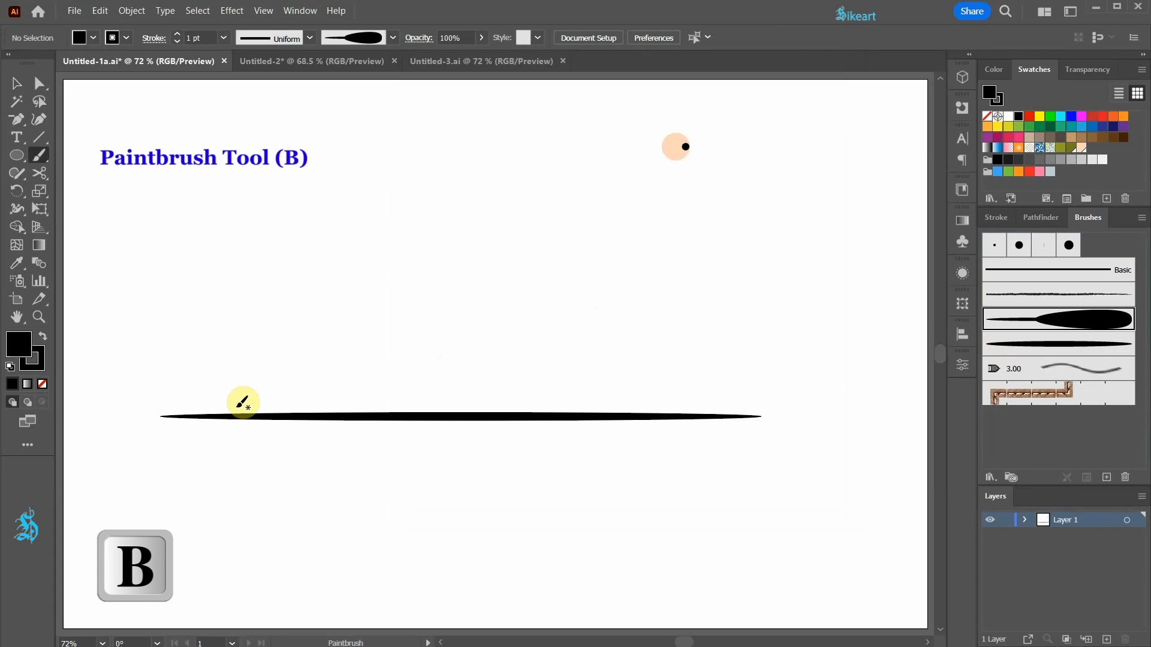
{"action": "mouse_move", "coordinate": [247, 413]}
{"action": "left_mouse_down"}
{"action": "mouse_move", "coordinate": [390, 344]}
{"action": "mouse_move", "coordinate": [444, 283]}
{"action": "left_mouse_up"}
{"action": "mouse_move", "coordinate": [259, 412]}
{"action": "left_mouse_down"}
{"action": "mouse_move", "coordinate": [300, 412]}
{"action": "mouse_move", "coordinate": [437, 478]}
{"action": "mouse_move", "coordinate": [487, 529]}
{"action": "left_mouse_up"}
{"action": "mouse_move", "coordinate": [437, 416]}
{"action": "left_mouse_down"}
{"action": "mouse_move", "coordinate": [529, 360]}
{"action": "mouse_move", "coordinate": [521, 437]}
{"action": "mouse_move", "coordinate": [620, 523]}
{"action": "left_mouse_up"}
{"action": "mouse_move", "coordinate": [566, 415]}
{"action": "left_mouse_down"}
{"action": "mouse_move", "coordinate": [648, 382]}
{"action": "mouse_move", "coordinate": [692, 340]}
{"action": "left_mouse_up"}
{"action": "left_click_drag", "start_coordinate": [635, 414], "coordinate": [714, 496]}
{"action": "mouse_move", "coordinate": [762, 416]}
{"action": "left_mouse_down"}
{"action": "mouse_move", "coordinate": [901, 398]}
{"action": "mouse_move", "coordinate": [906, 415]}
{"action": "left_mouse_up"}
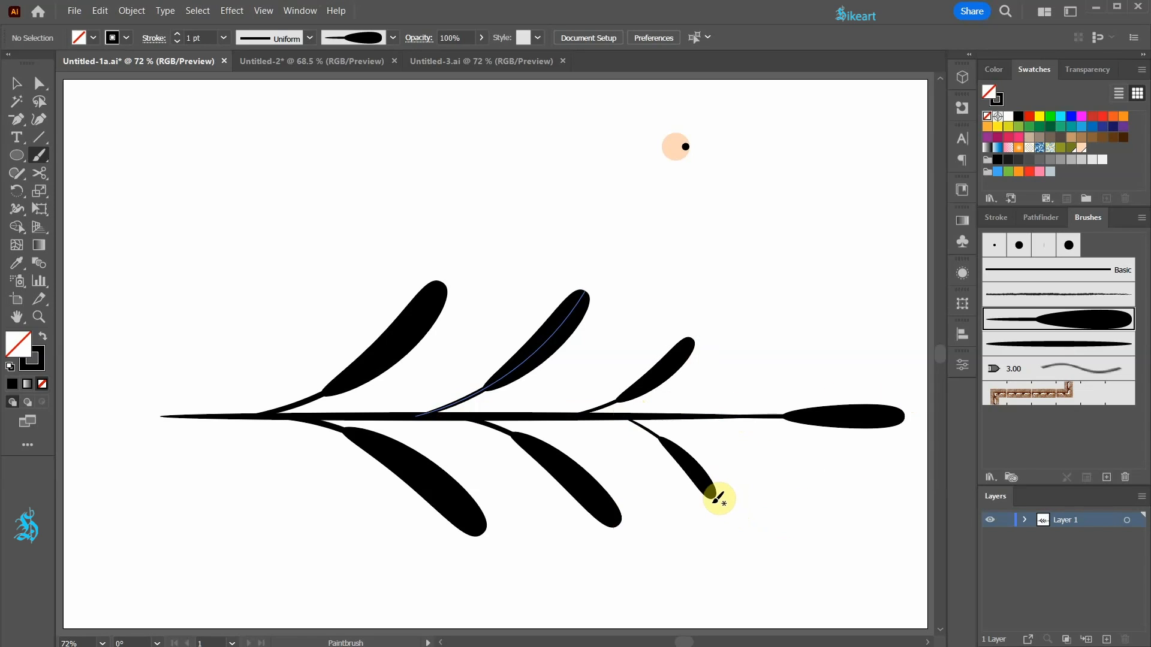
Lengthen the rightmost lower and upper leaves by moving their end anchor points, and adjust the handles to curve them.
{"action": "key", "text": "a"}
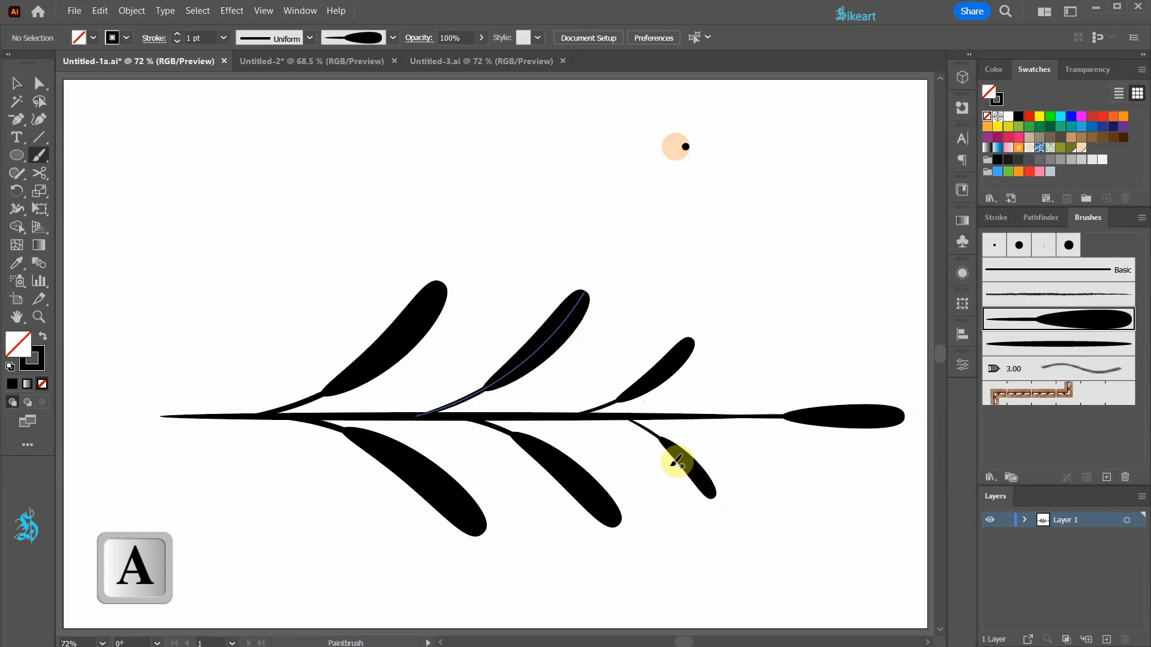
{"action": "left_click", "coordinate": [714, 497]}
{"action": "left_click_drag", "start_coordinate": [720, 503], "coordinate": [769, 523]}
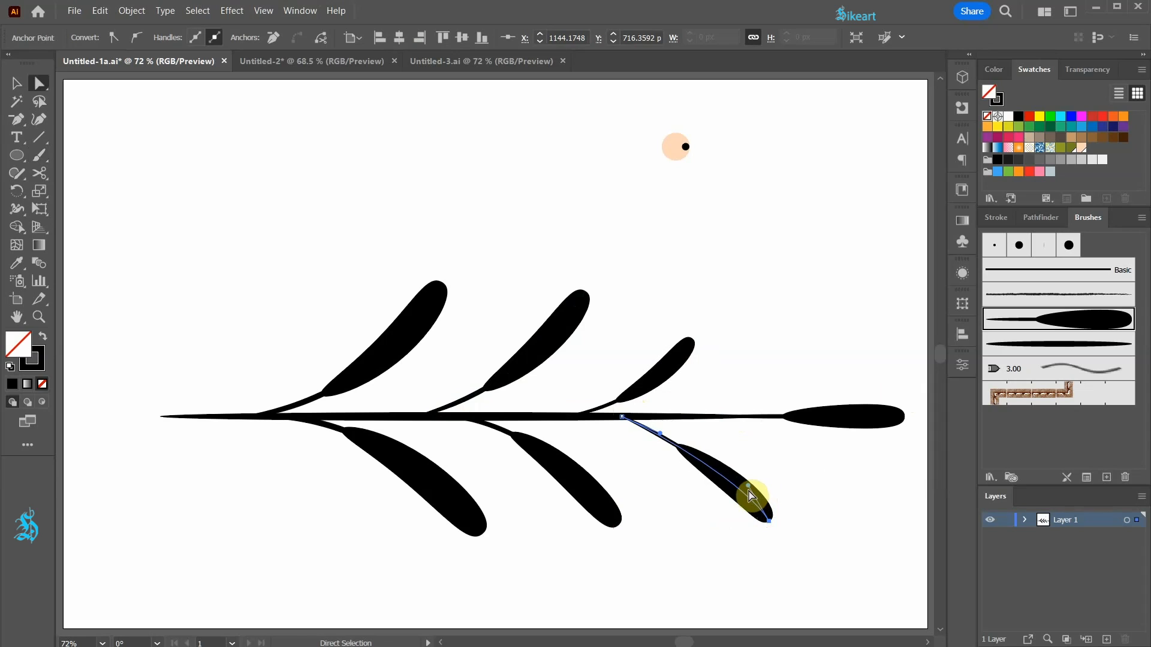
{"action": "left_click_drag", "start_coordinate": [751, 478], "coordinate": [742, 445]}
{"action": "left_click_drag", "start_coordinate": [694, 341], "coordinate": [720, 366]}
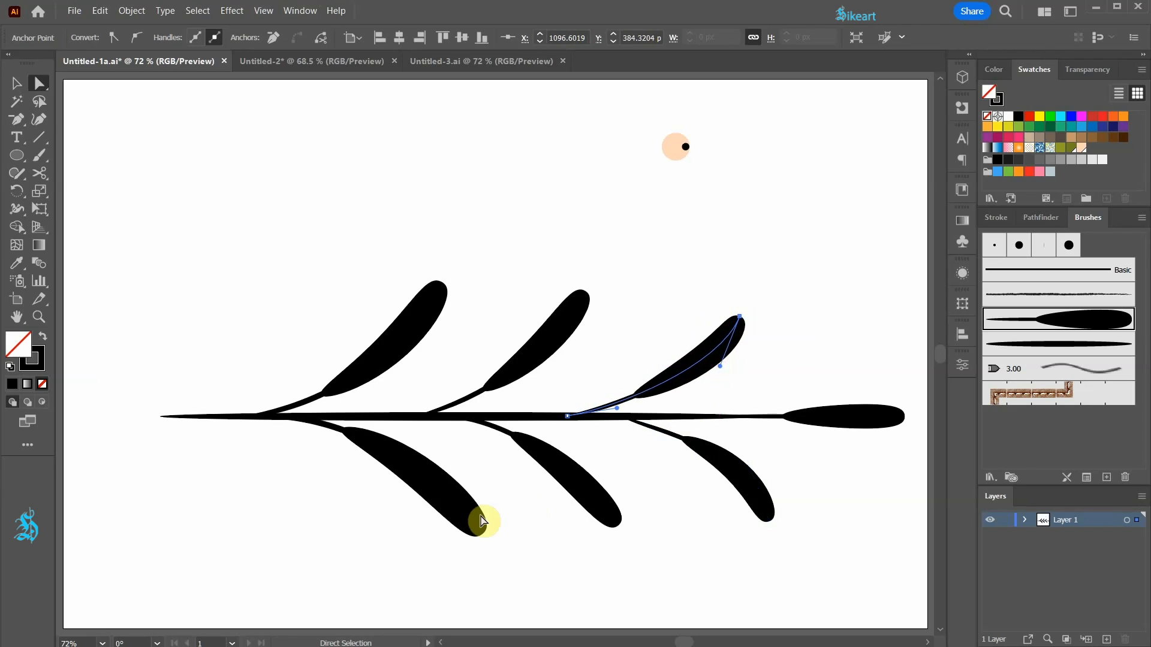
{"action": "left_click", "coordinate": [674, 328]}
Expand the appearance of the stem and all painted leaves.
{"action": "key", "text": "v"}
{"action": "left_click_drag", "start_coordinate": [151, 247], "coordinate": [858, 561]}
{"action": "left_click", "coordinate": [131, 10]}
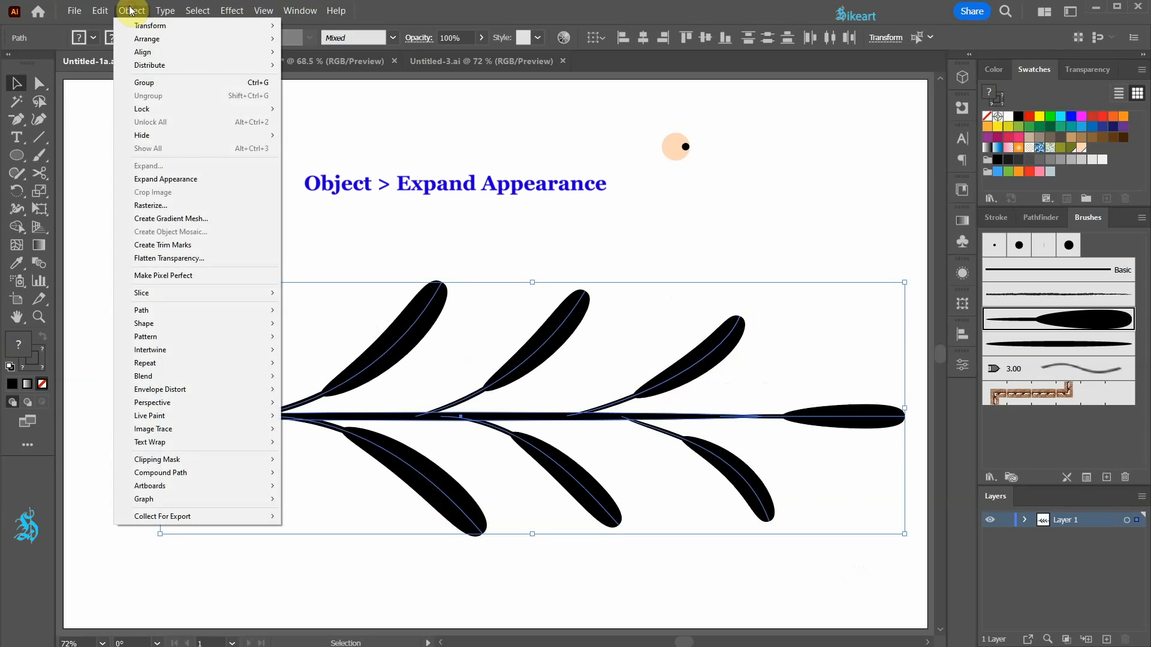
{"action": "left_click", "coordinate": [171, 180]}
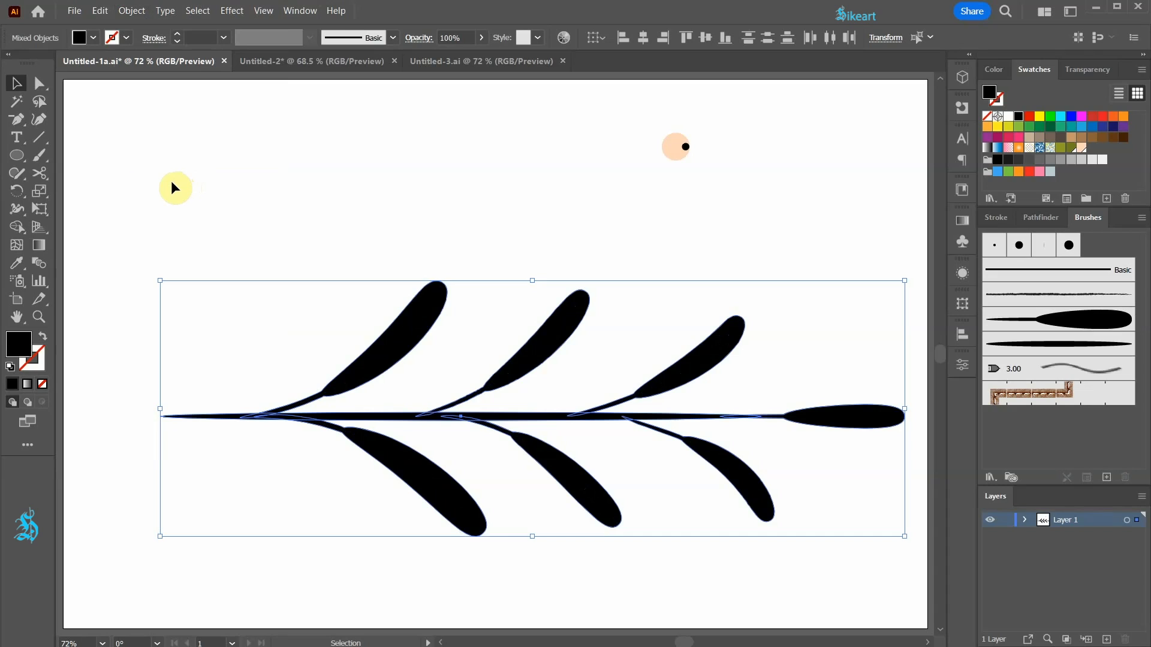
Unite the stem and leaves into one shape with Pathfinder and scale the branch down to about 444 px long.
{"action": "left_click", "coordinate": [1041, 219]}
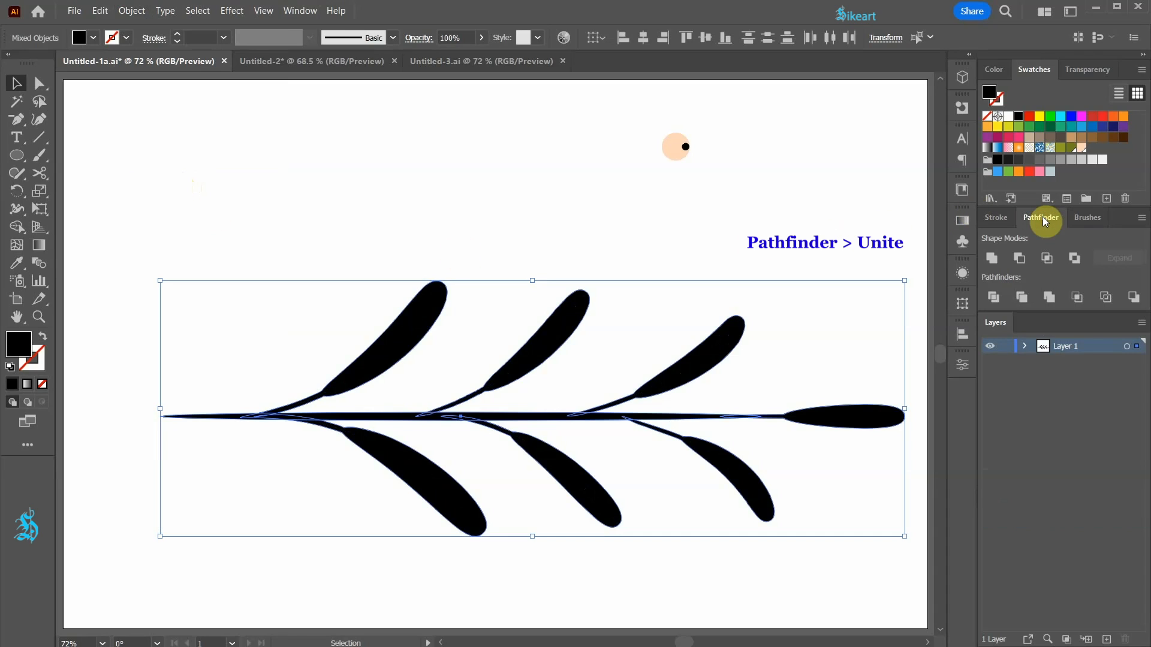
{"action": "left_click", "coordinate": [992, 260]}
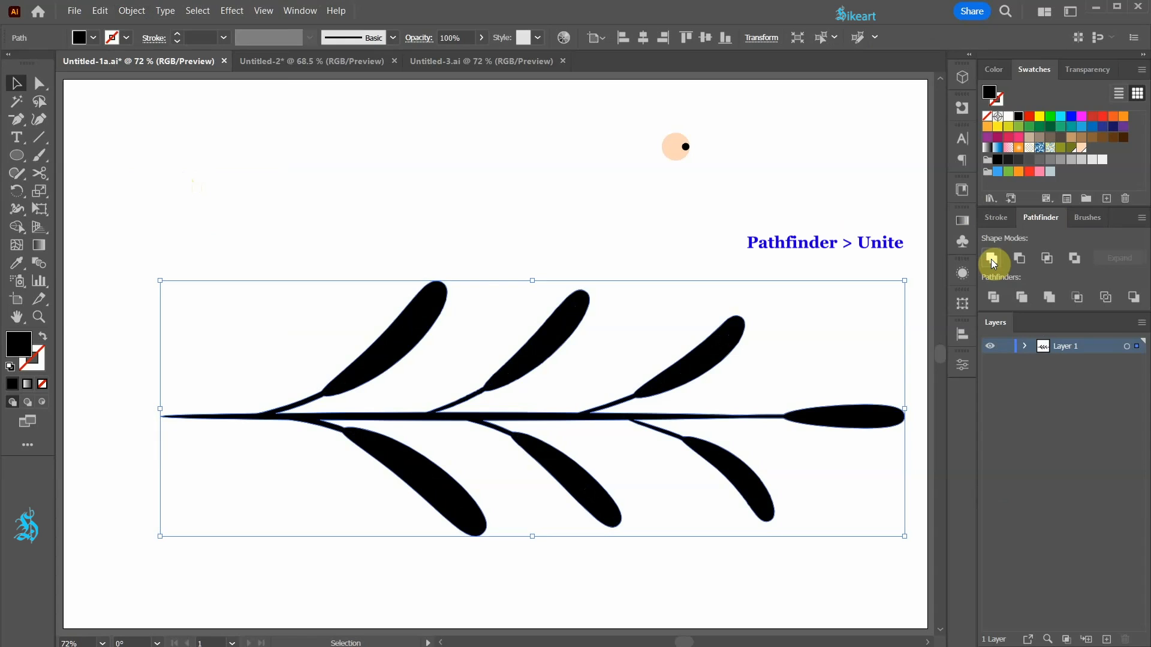
{"action": "left_click", "coordinate": [1087, 219]}
{"action": "left_click_drag", "start_coordinate": [906, 281], "coordinate": [436, 388]}
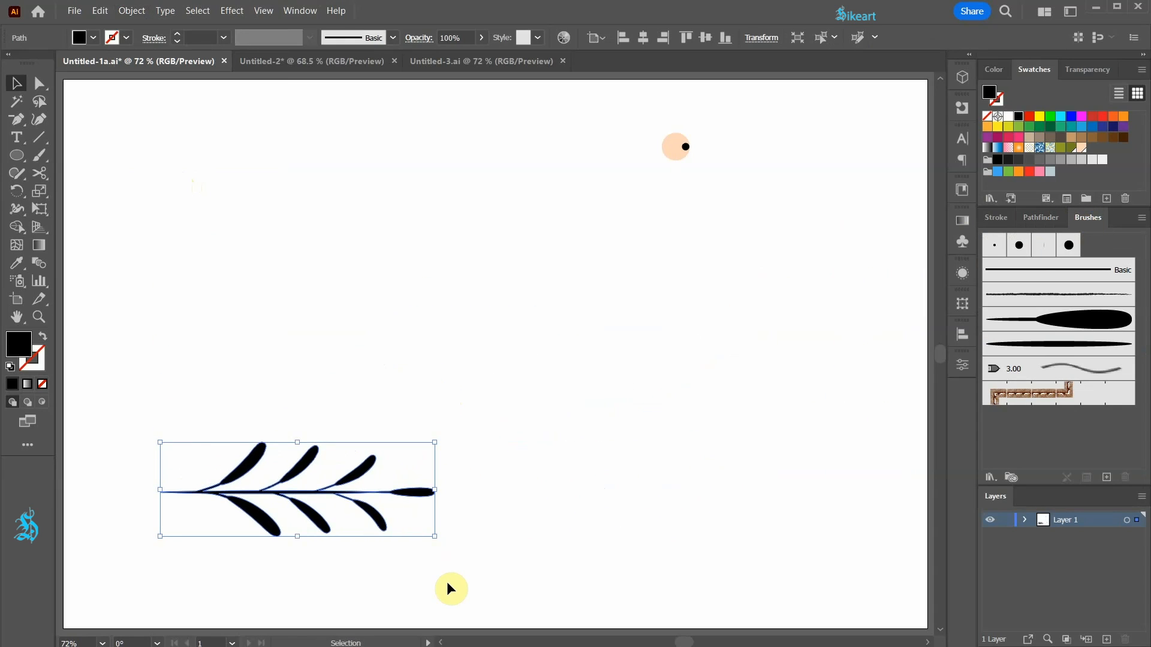
Create an art brush from the leafy branch with Scale Proportionately and the Tints method, and delete the original branch.
{"action": "left_click_drag", "start_coordinate": [365, 473], "coordinate": [1045, 417]}
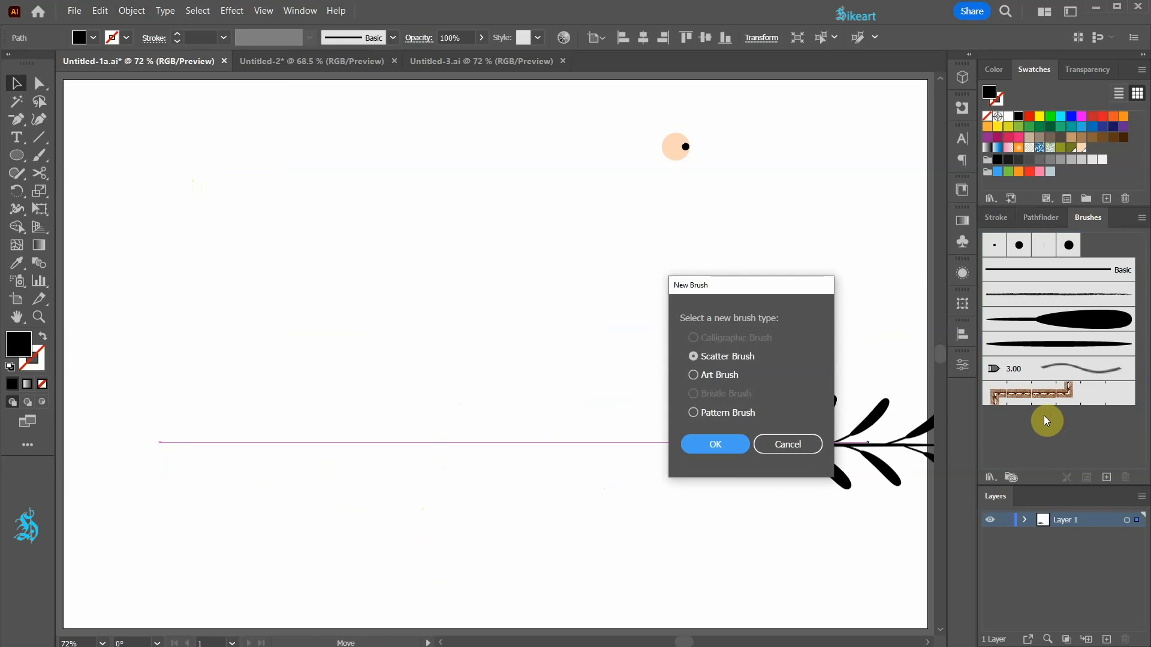
{"action": "left_click", "coordinate": [691, 379]}
{"action": "left_click", "coordinate": [725, 444]}
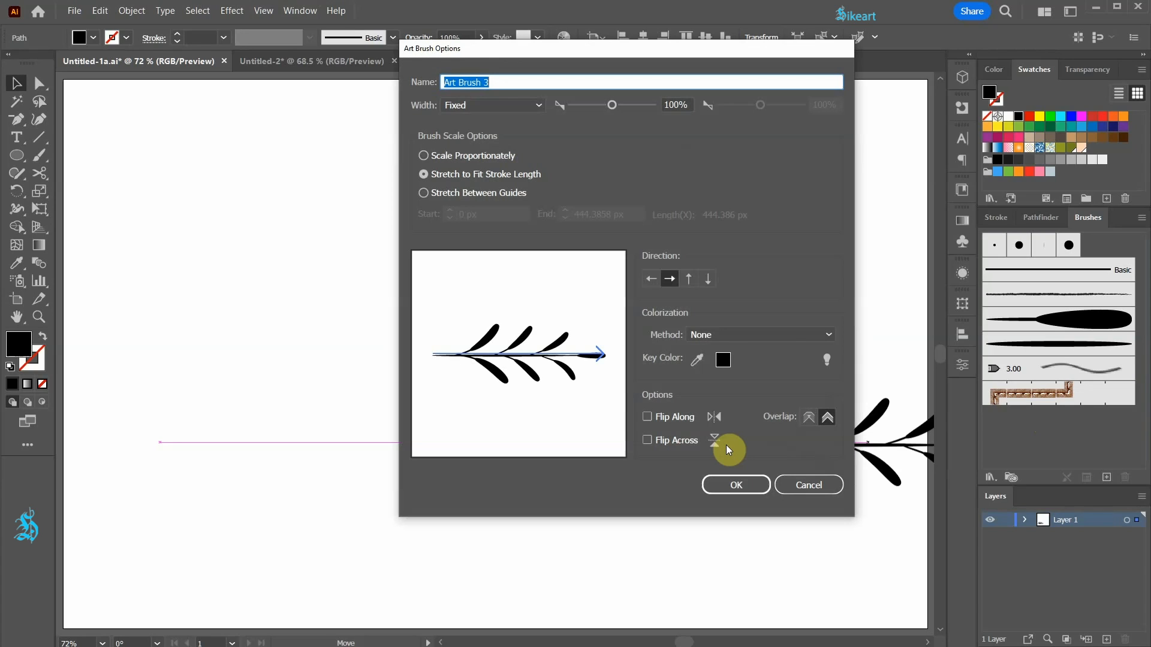
{"action": "left_click", "coordinate": [424, 155]}
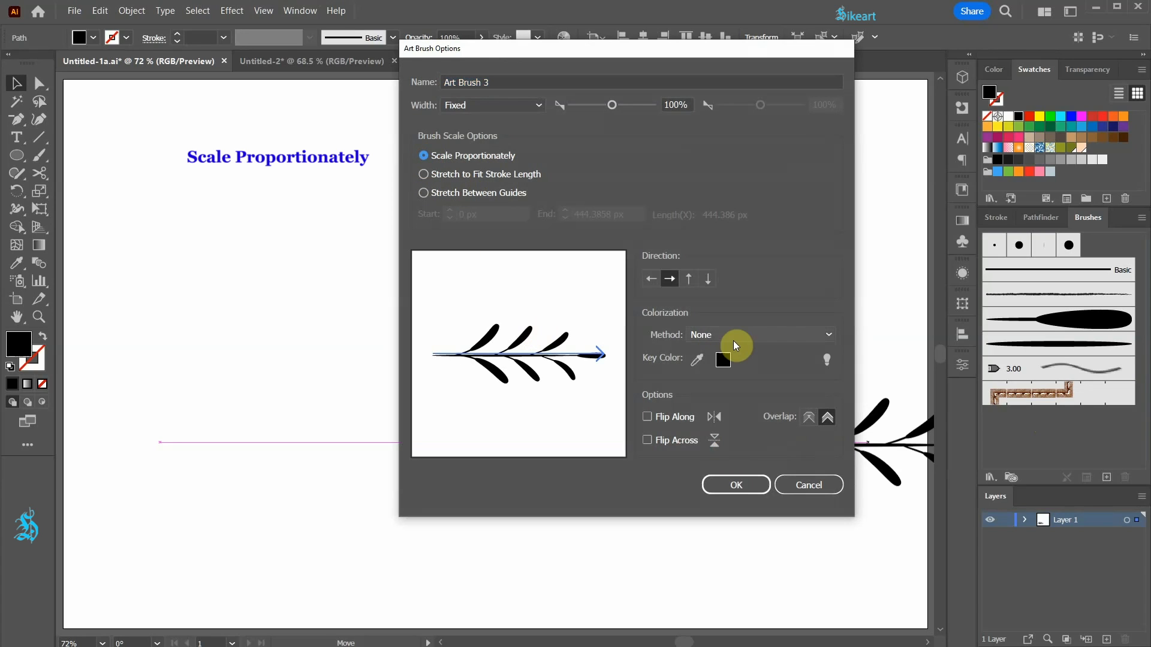
{"action": "left_click", "coordinate": [829, 337]}
{"action": "left_click", "coordinate": [721, 368]}
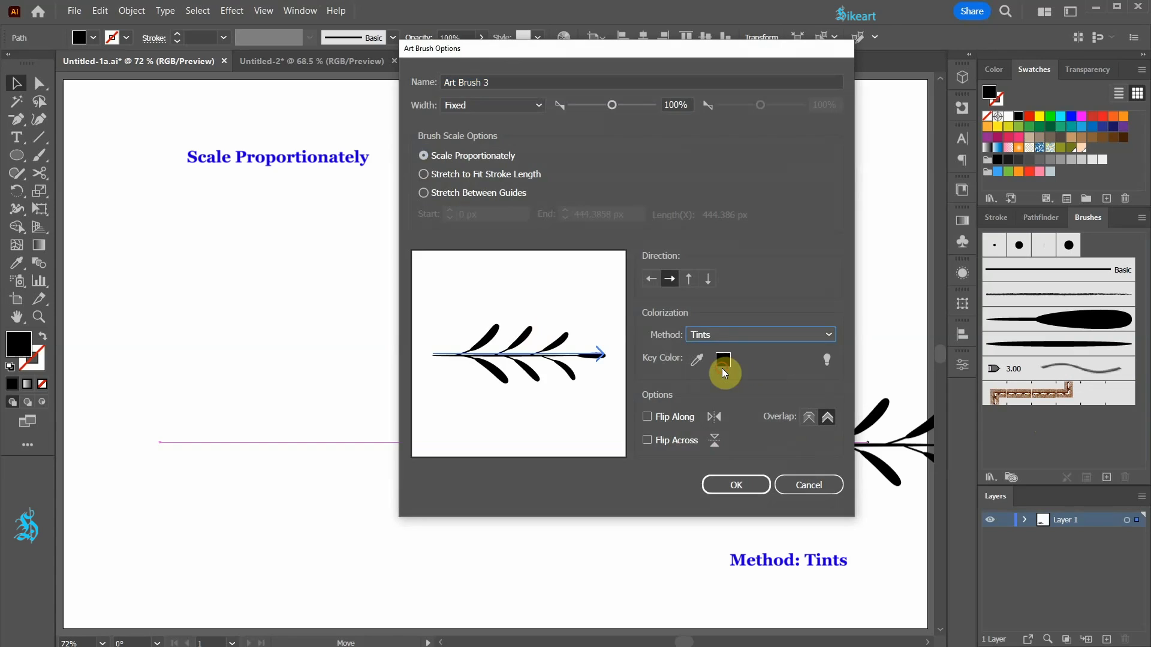
{"action": "left_click", "coordinate": [736, 489]}
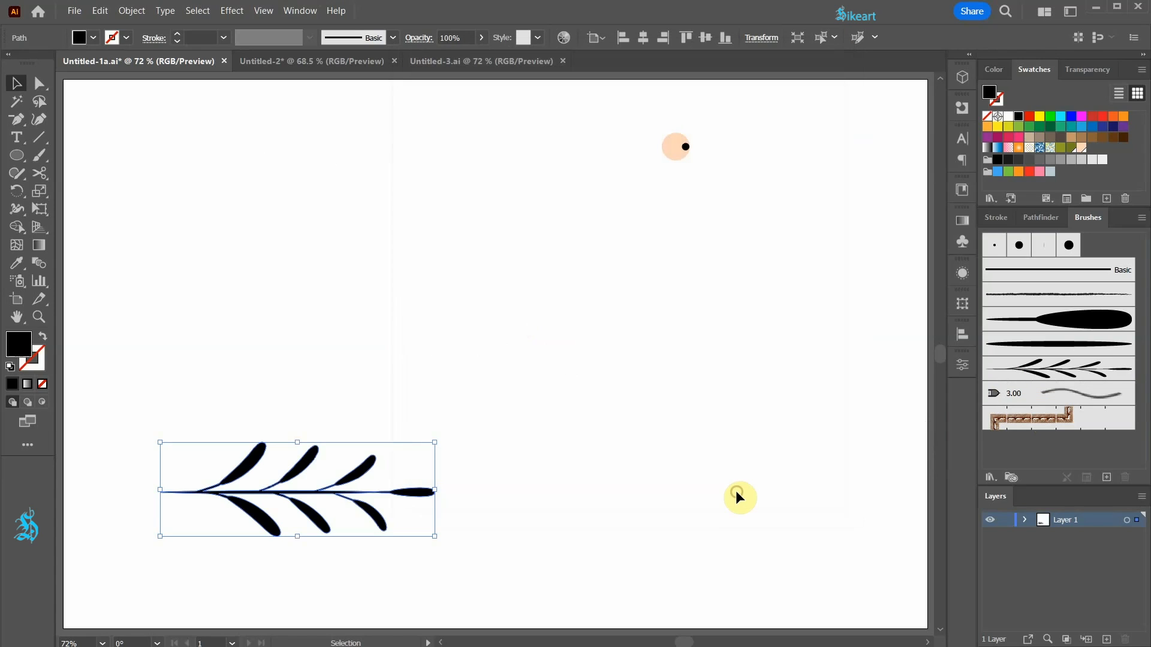
{"action": "key", "text": "Delete"}
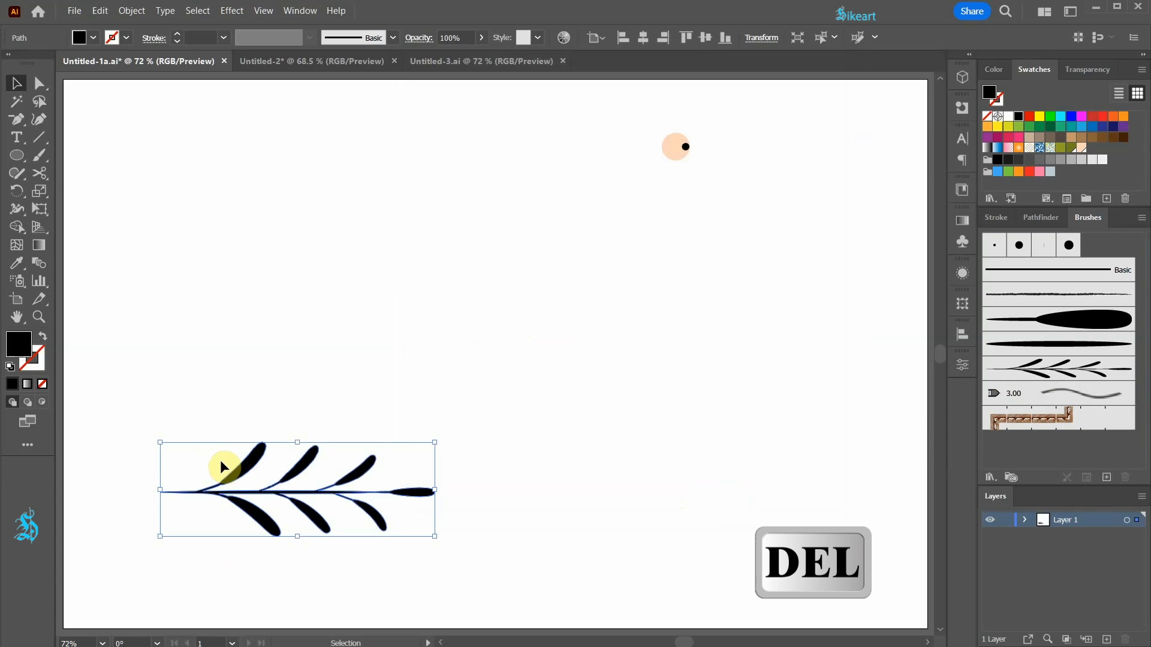
{"action": "key", "text": "Delete"}
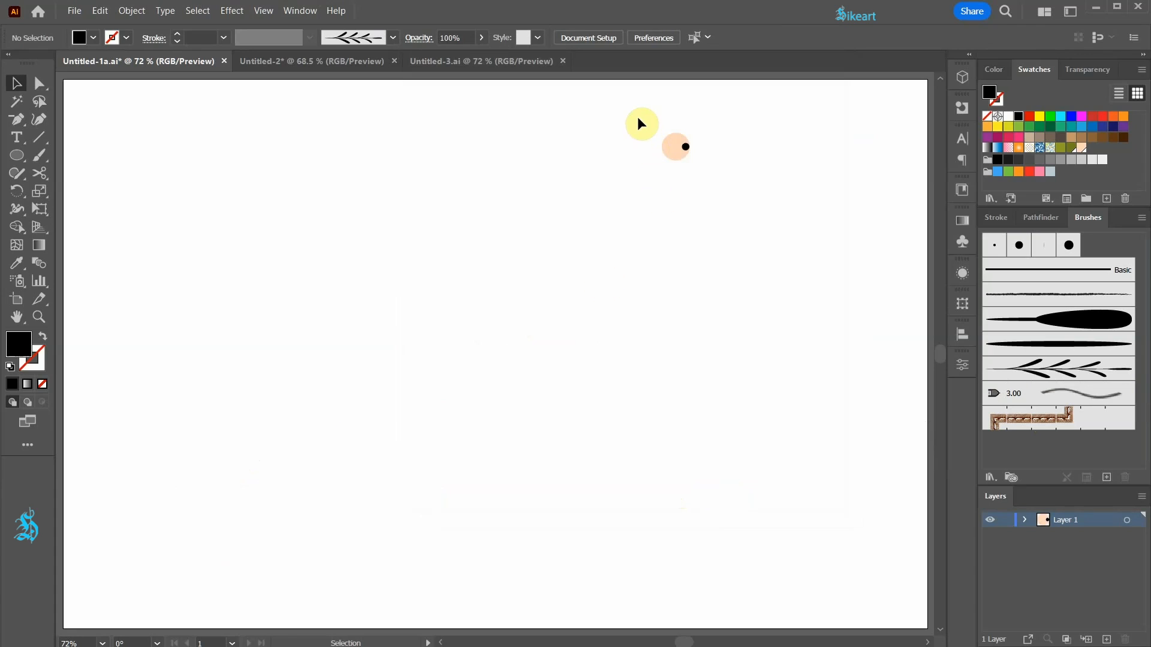
Create a scatter brush from the peach circle and black dot with Random size, spacing, scatter and rotation, and delete the original circles.
{"action": "left_click_drag", "start_coordinate": [709, 185], "coordinate": [710, 185]}
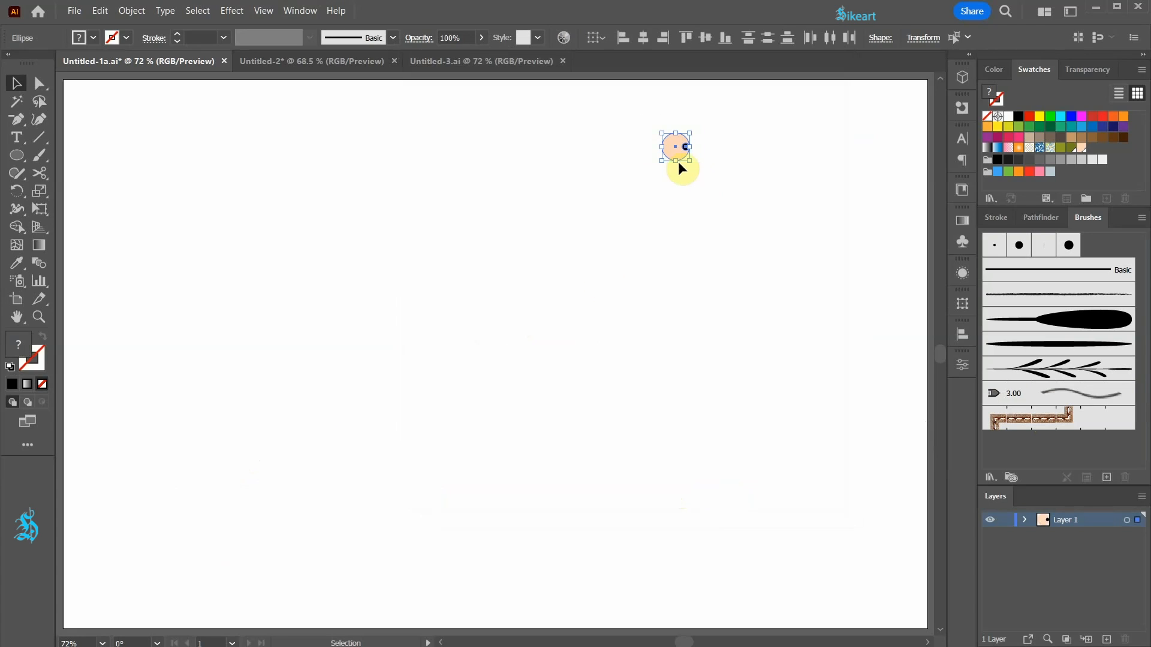
{"action": "mouse_move", "coordinate": [673, 155]}
{"action": "left_mouse_down"}
{"action": "mouse_move", "coordinate": [713, 176]}
{"action": "mouse_move", "coordinate": [964, 447]}
{"action": "mouse_move", "coordinate": [1012, 454]}
{"action": "left_mouse_up"}
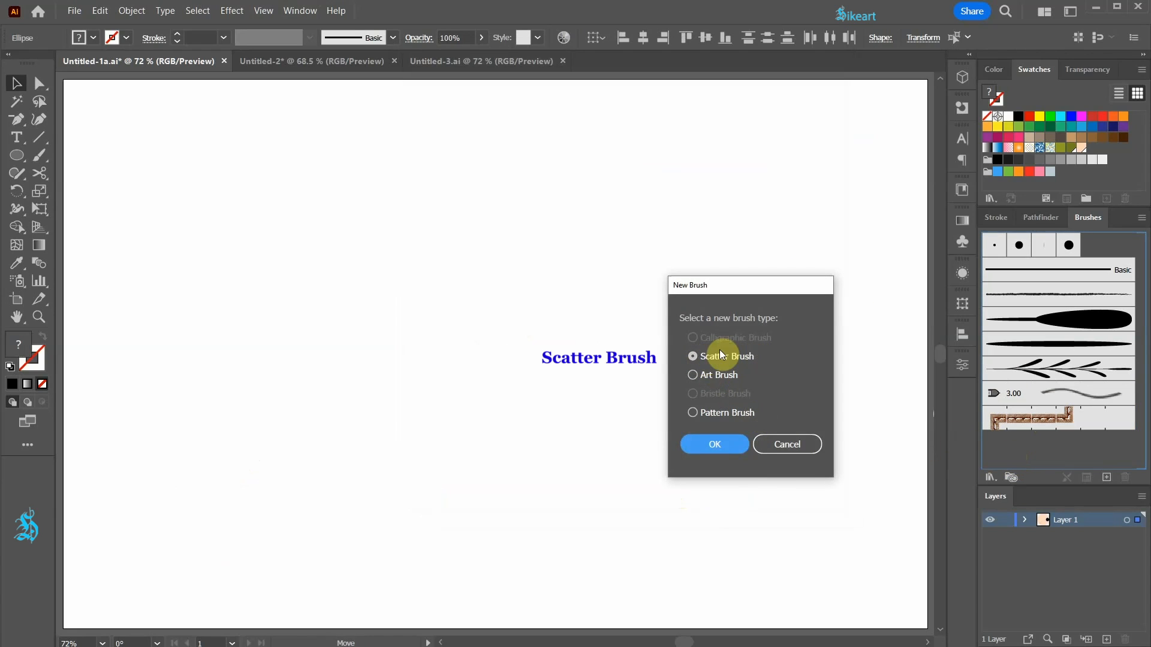
{"action": "left_click", "coordinate": [722, 443]}
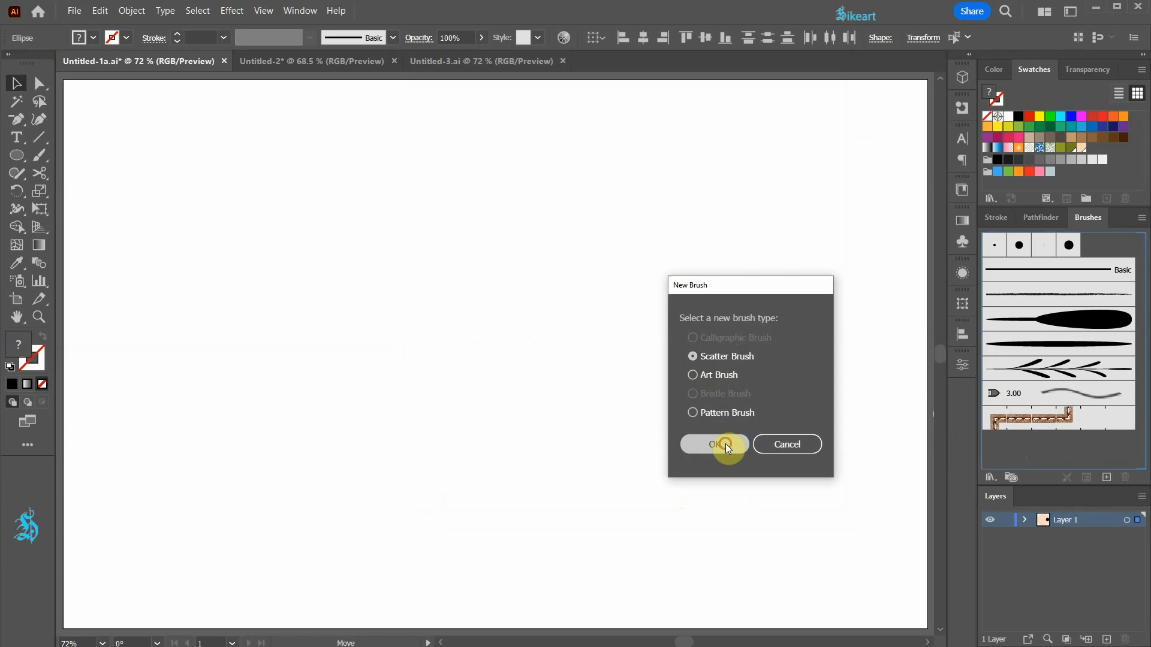
{"action": "left_click", "coordinate": [807, 102]}
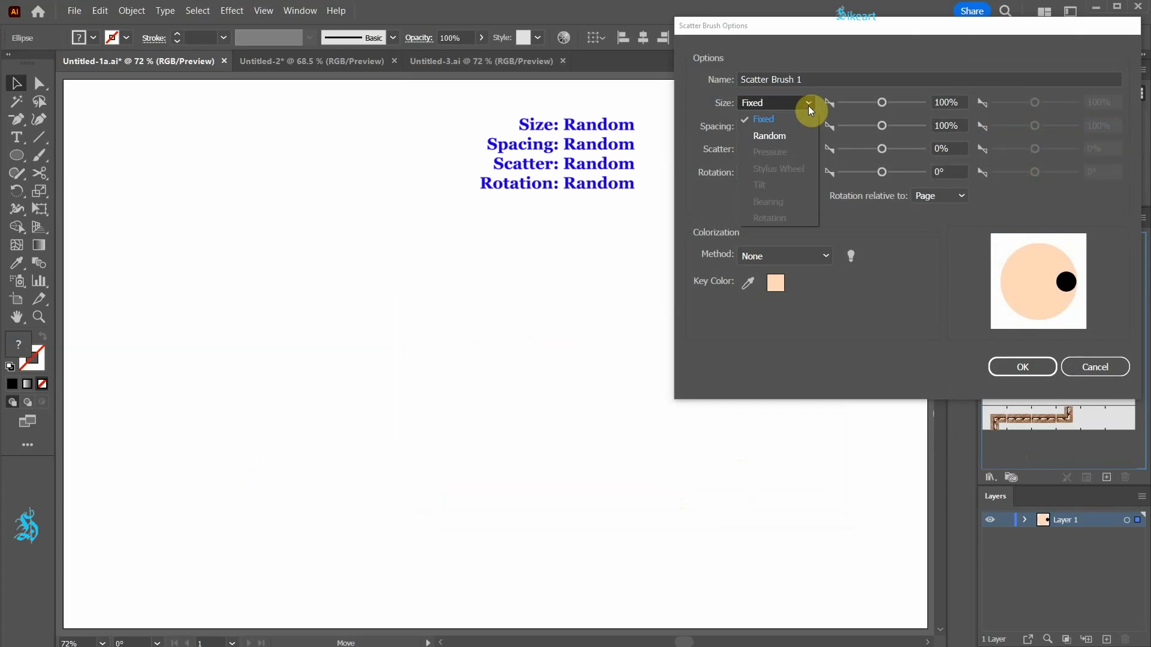
{"action": "left_click", "coordinate": [788, 135]}
{"action": "left_click", "coordinate": [808, 126]}
{"action": "left_click", "coordinate": [778, 157]}
{"action": "left_click", "coordinate": [808, 148]}
{"action": "left_click", "coordinate": [779, 186]}
{"action": "left_click", "coordinate": [808, 172]}
{"action": "left_click", "coordinate": [779, 204]}
{"action": "left_click", "coordinate": [1019, 368]}
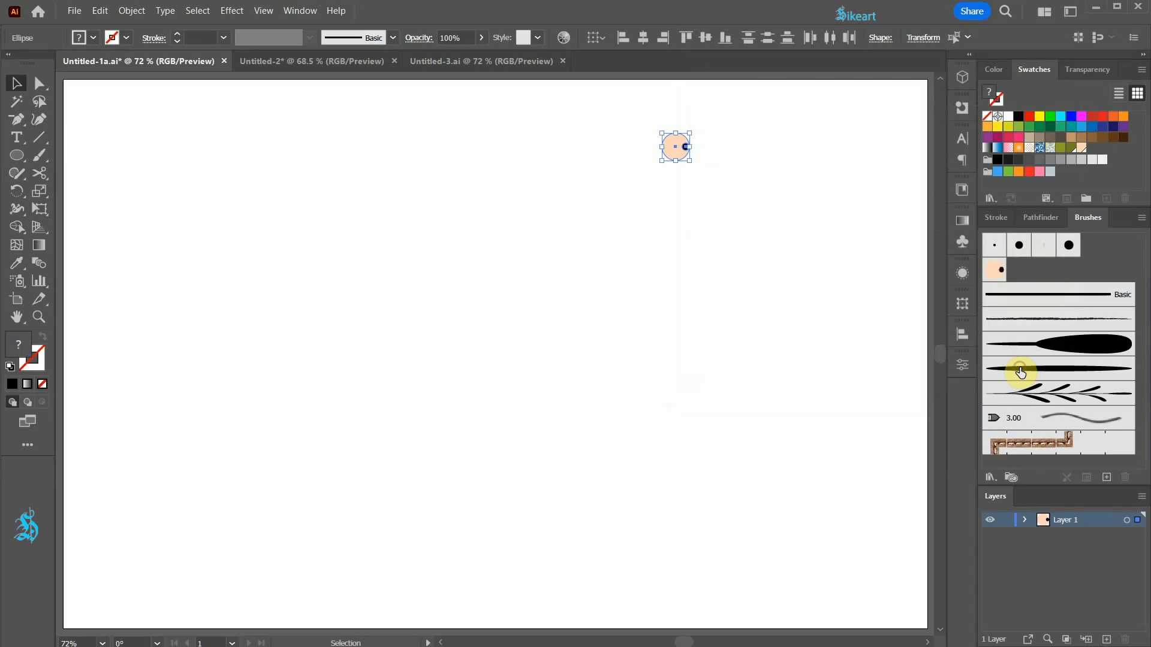
{"action": "key", "text": "Delete"}
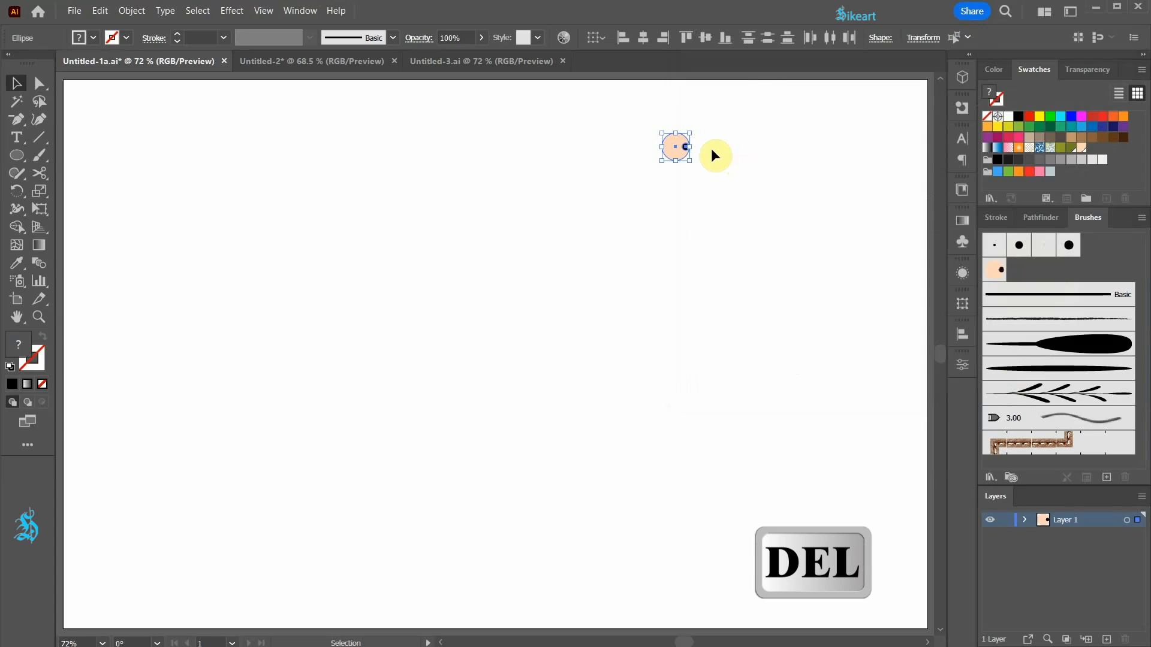
{"action": "key", "text": "Delete"}
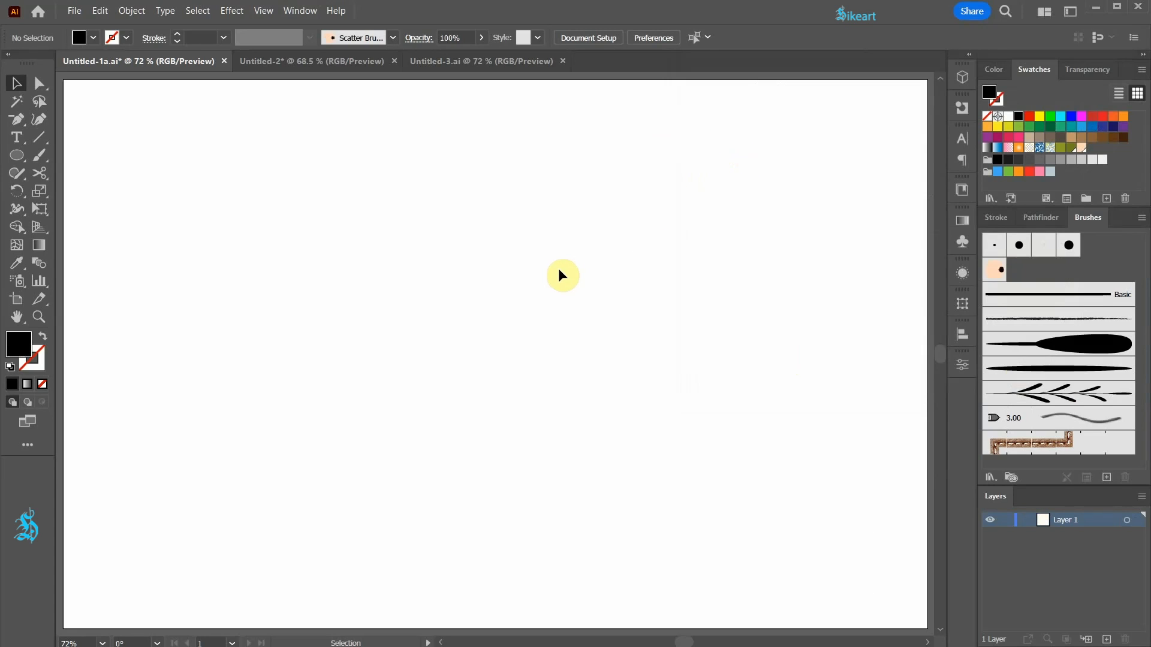
Draw a large circle from the artboard's center with no fill and an olive green #717d1f stroke.
{"action": "key", "text": "shift+x"}
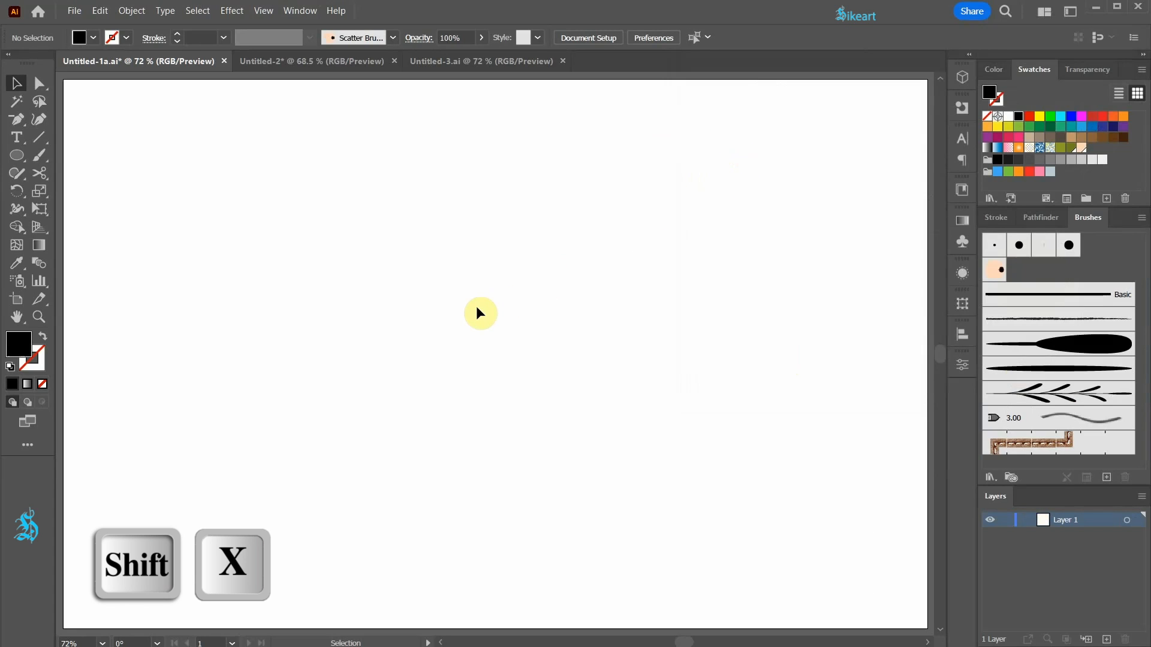
{"action": "left_click", "coordinate": [45, 338]}
{"action": "left_click", "coordinate": [35, 355]}
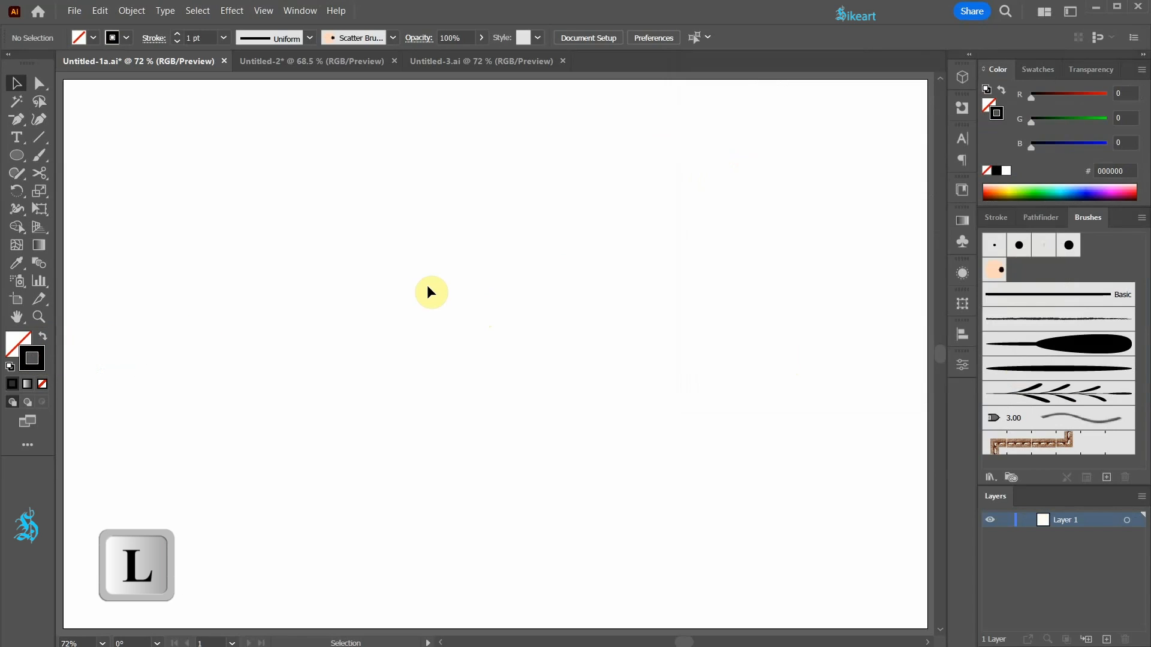
{"action": "key", "text": "l"}
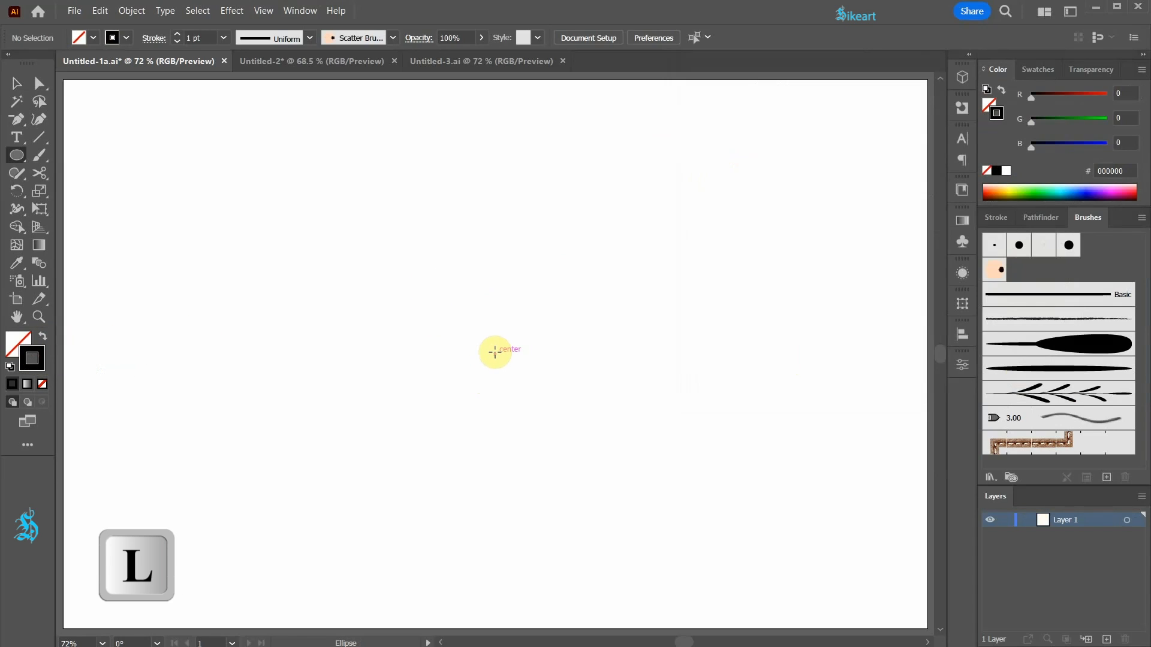
{"action": "left_click_drag", "start_coordinate": [494, 352], "coordinate": [693, 475]}
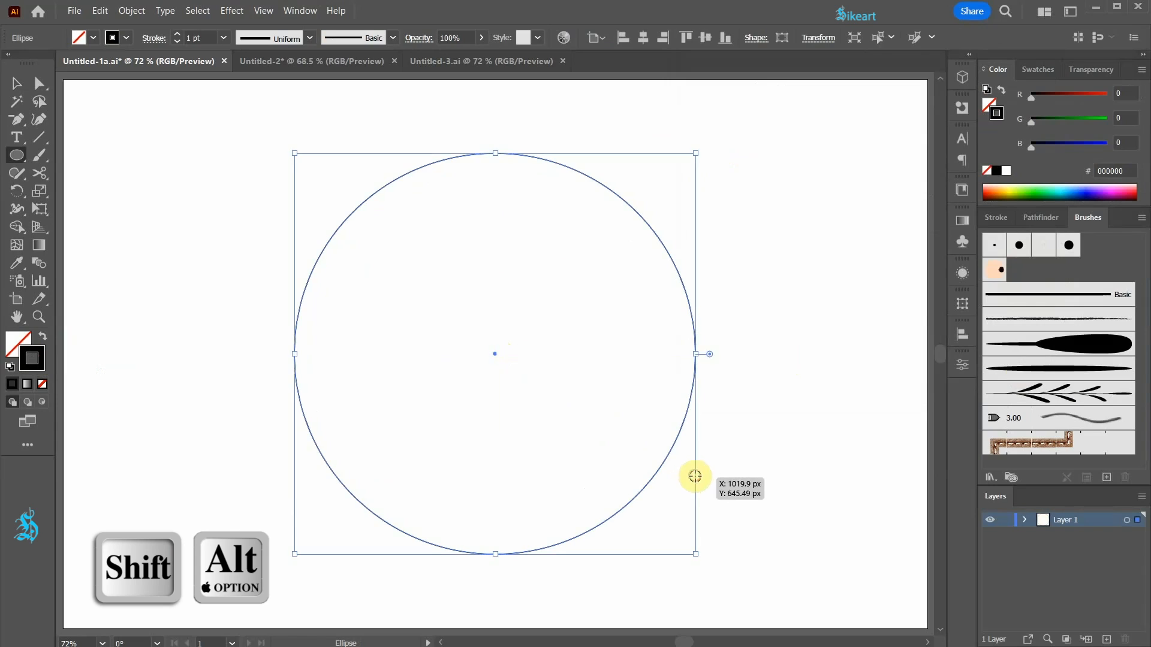
{"action": "left_click", "coordinate": [1046, 69]}
{"action": "left_click", "coordinate": [1071, 147]}
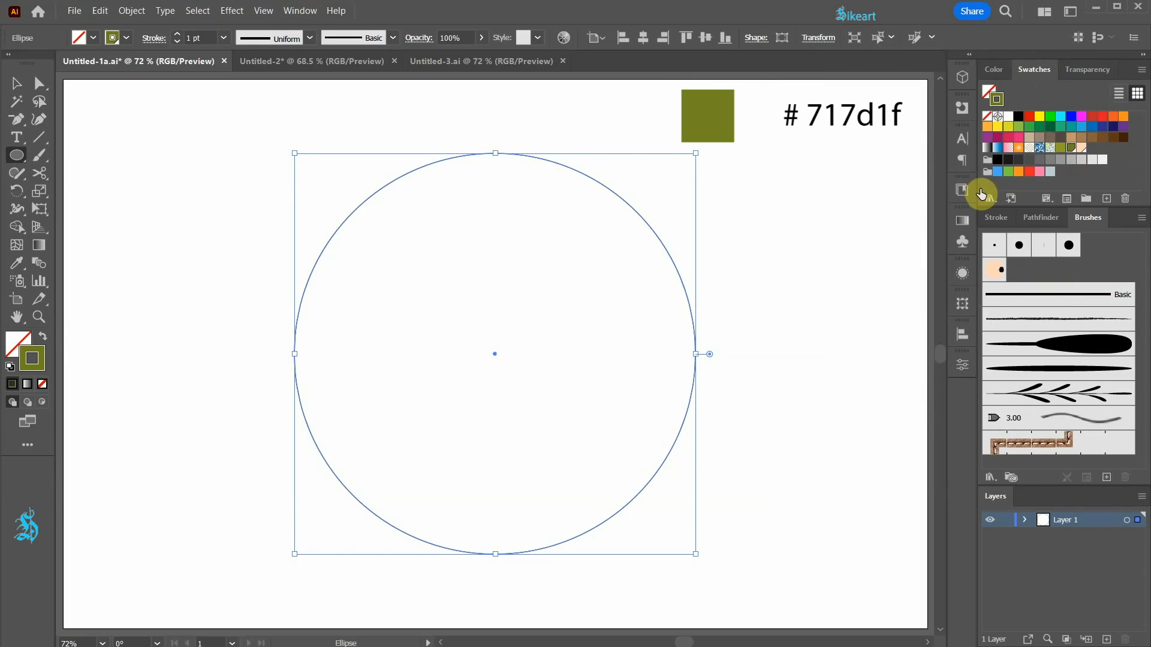
Paste a copy of the circle in front of the original, and lock and hide the upper copy.
{"action": "key", "text": "ctrl+c"}
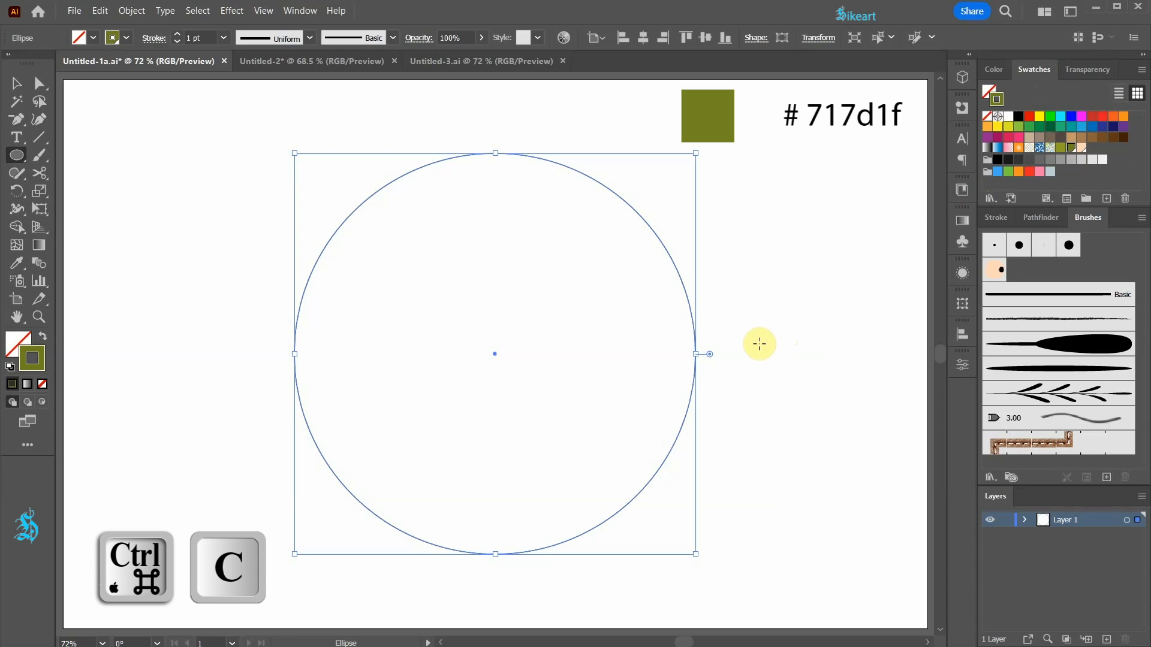
{"action": "key", "text": "ctrl+f"}
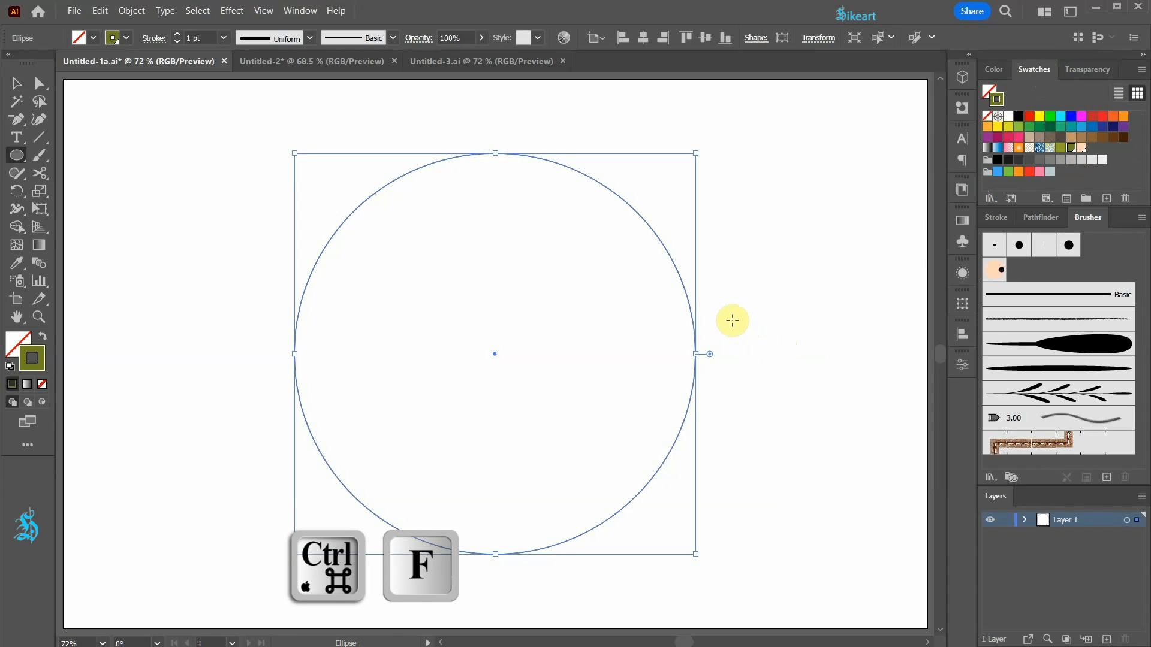
{"action": "left_click", "coordinate": [1026, 520]}
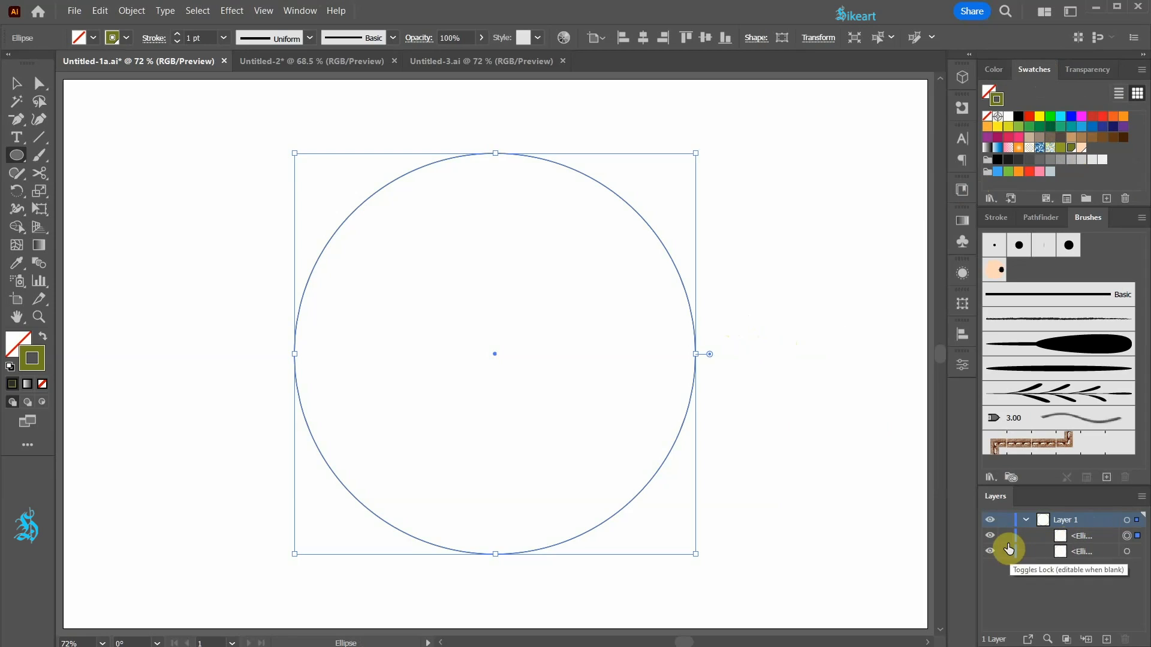
{"action": "left_click", "coordinate": [1007, 538]}
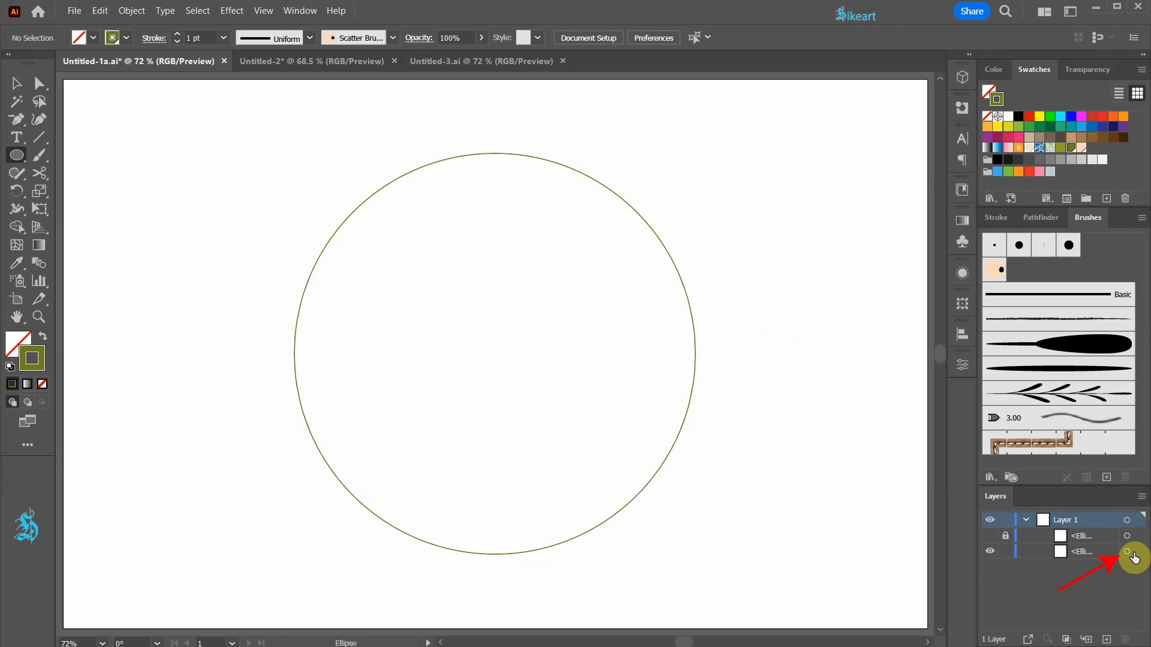
Cut the lower circle into four quarter arcs at its anchor points with the Scissors tool.
{"action": "left_click", "coordinate": [1127, 552]}
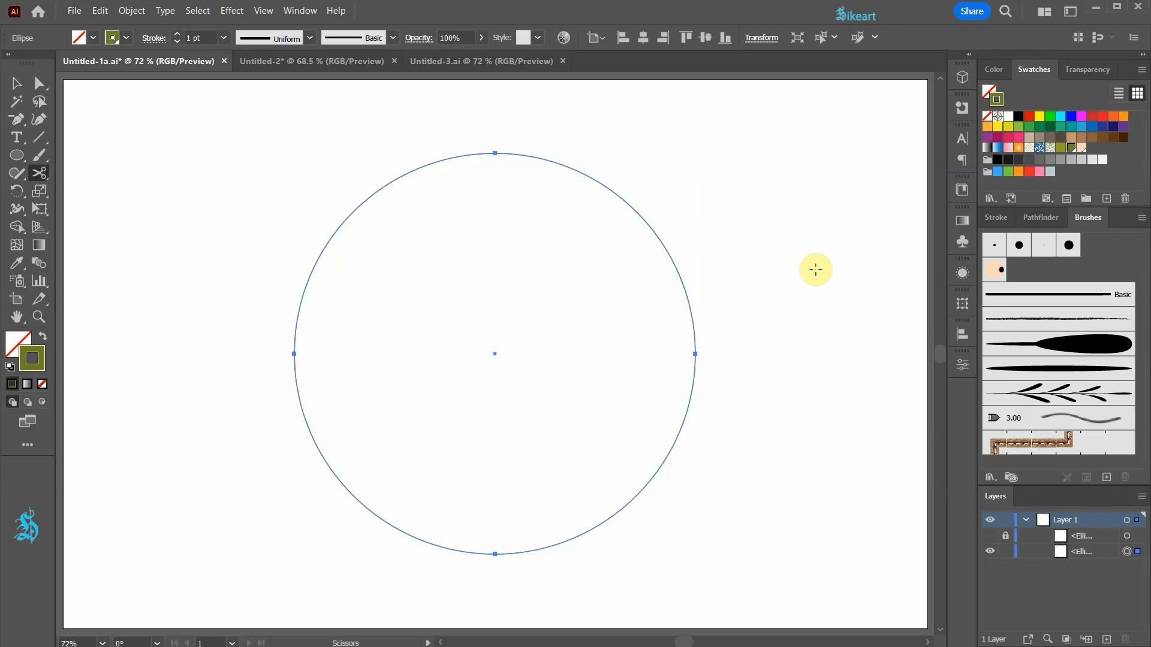
{"action": "key", "text": "c"}
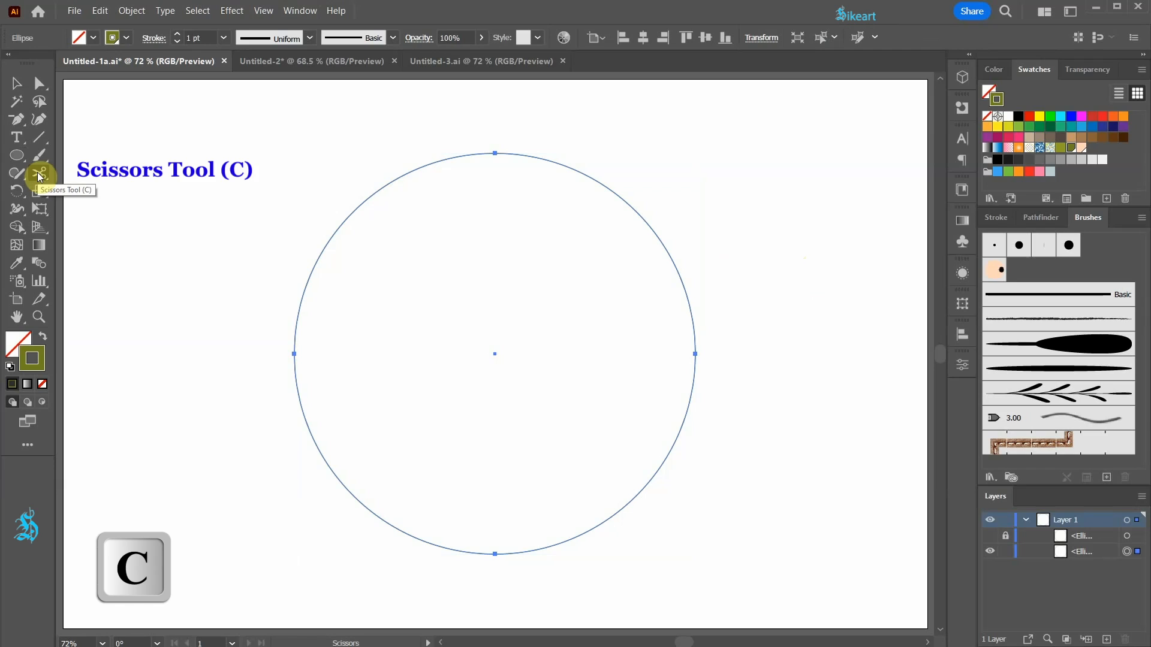
{"action": "left_click", "coordinate": [494, 154]}
{"action": "left_click", "coordinate": [293, 353]}
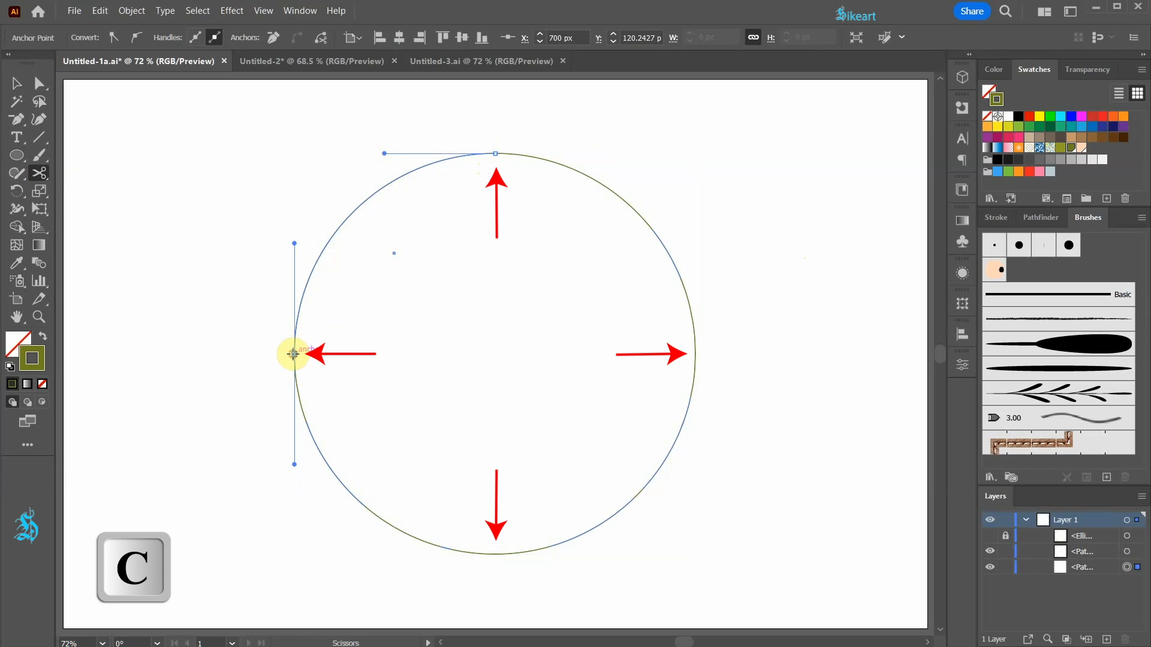
{"action": "left_click", "coordinate": [496, 554]}
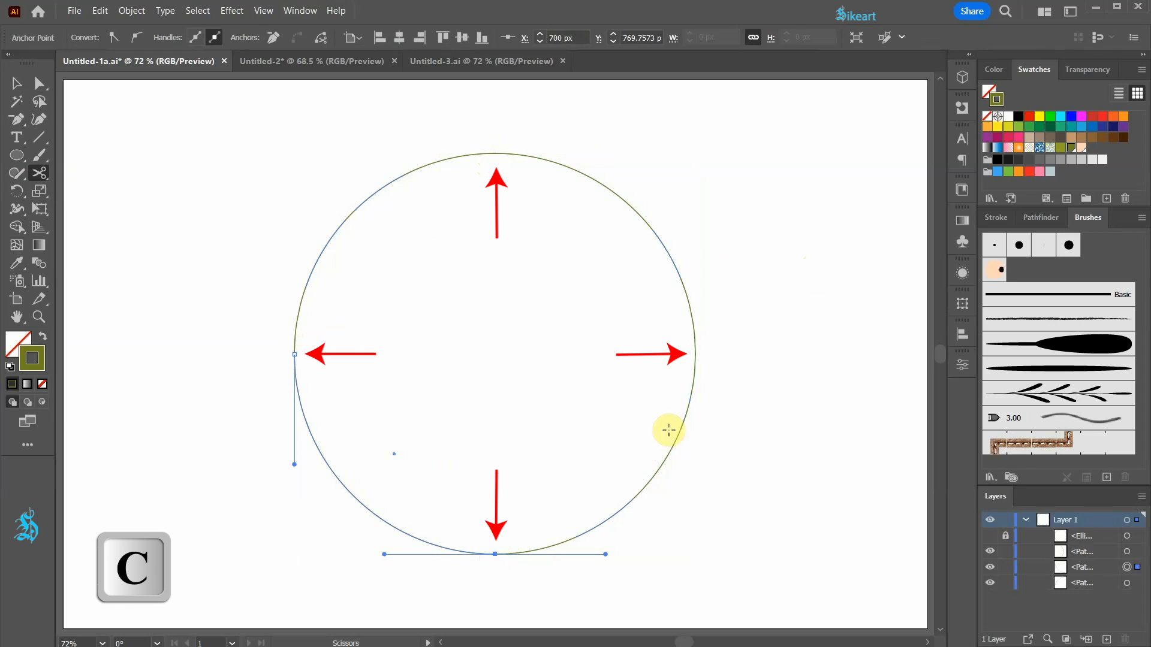
{"action": "left_click", "coordinate": [695, 353]}
{"action": "key", "text": "v"}
{"action": "left_click_drag", "start_coordinate": [675, 446], "coordinate": [724, 483]}
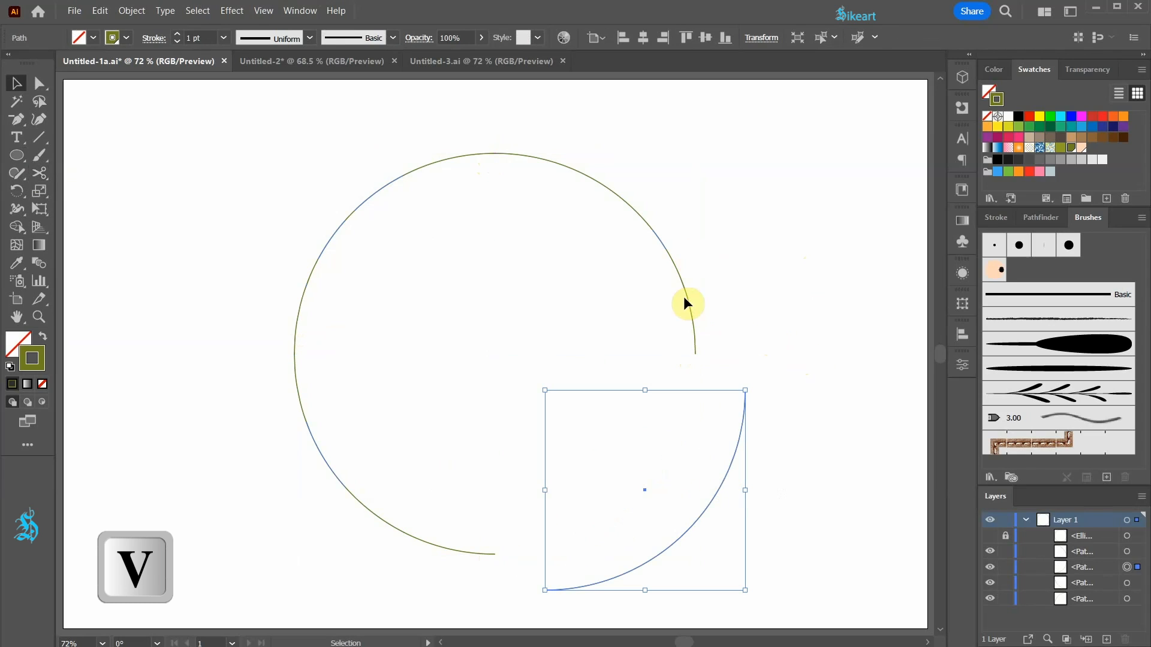
{"action": "left_click_drag", "start_coordinate": [664, 246], "coordinate": [699, 227]}
{"action": "left_click_drag", "start_coordinate": [329, 235], "coordinate": [286, 210]}
{"action": "key", "text": "ctrl+z"}
{"action": "key", "text": "ctrl+z"}
{"action": "key", "text": "ctrl+z"}
Apply the leafy branch art brush to all four arcs and rotate a pasted-in-front copy so its leaves fall between the originals.
{"action": "left_click_drag", "start_coordinate": [178, 132], "coordinate": [750, 557]}
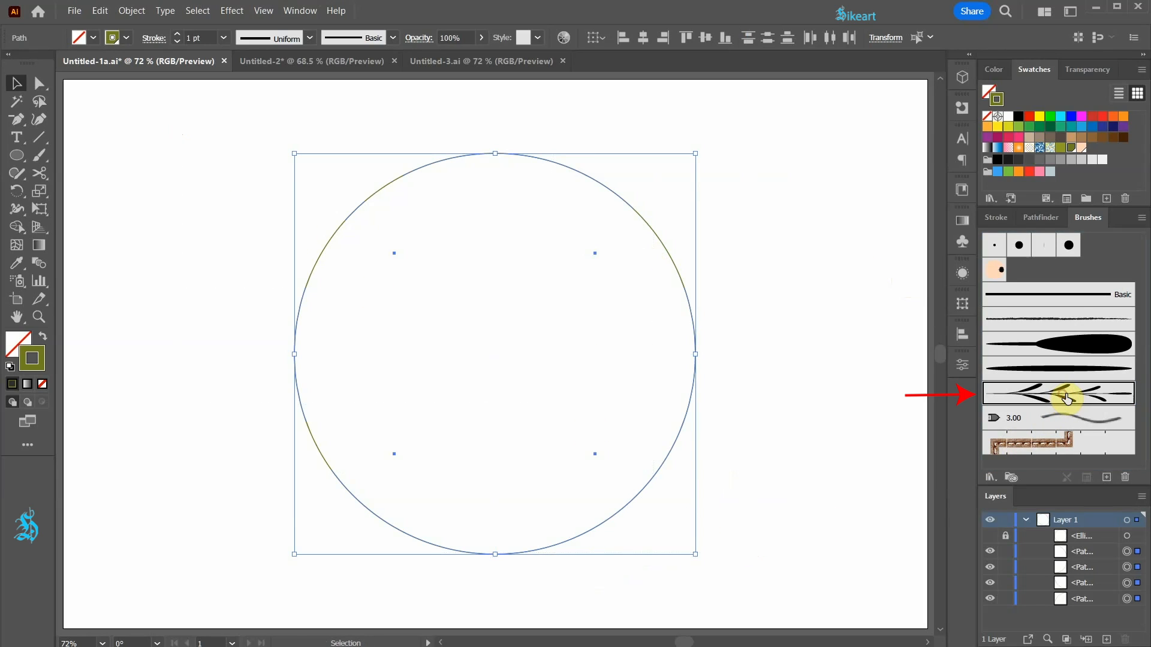
{"action": "left_click", "coordinate": [1055, 398]}
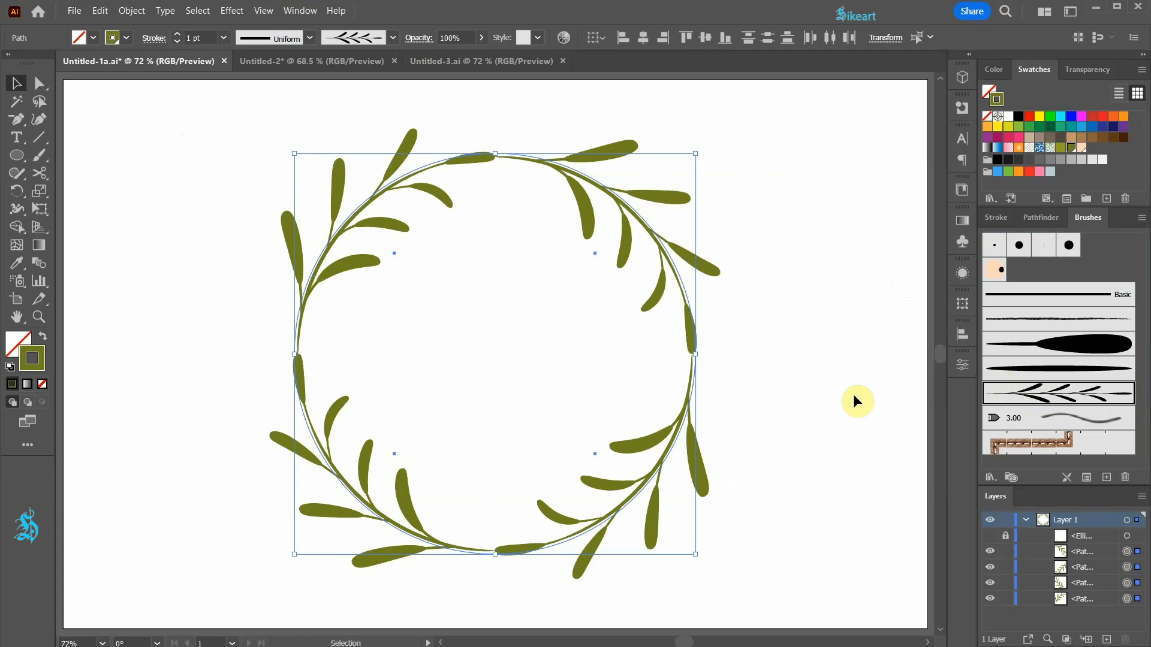
{"action": "key", "text": "ctrl+c"}
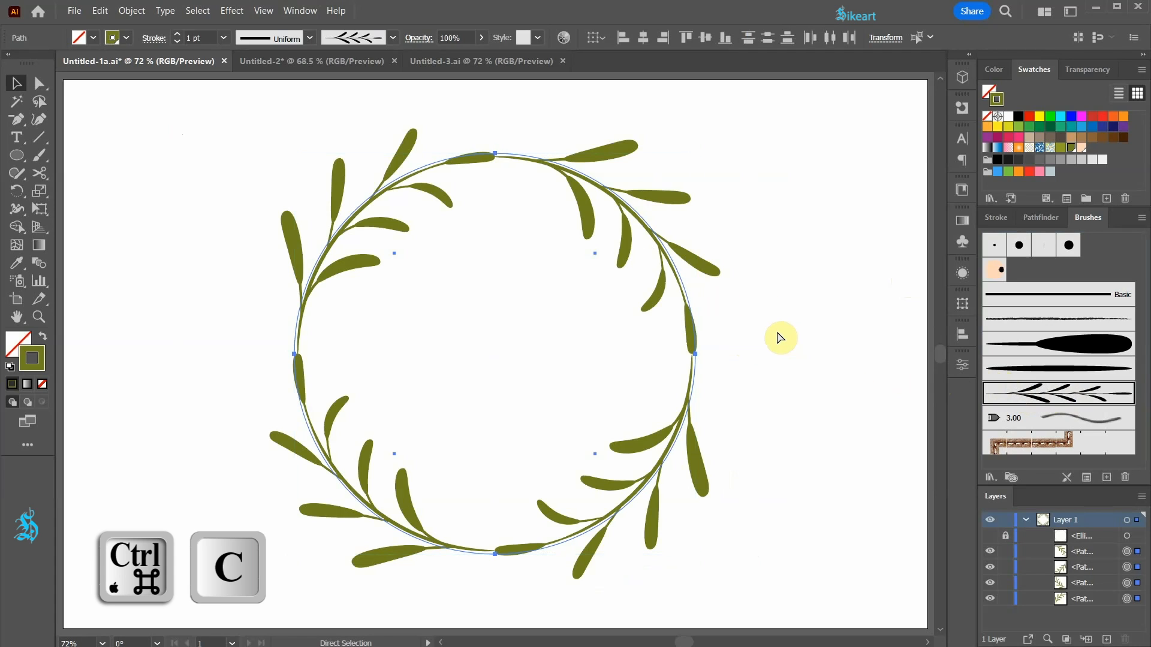
{"action": "key", "text": "ctrl+f"}
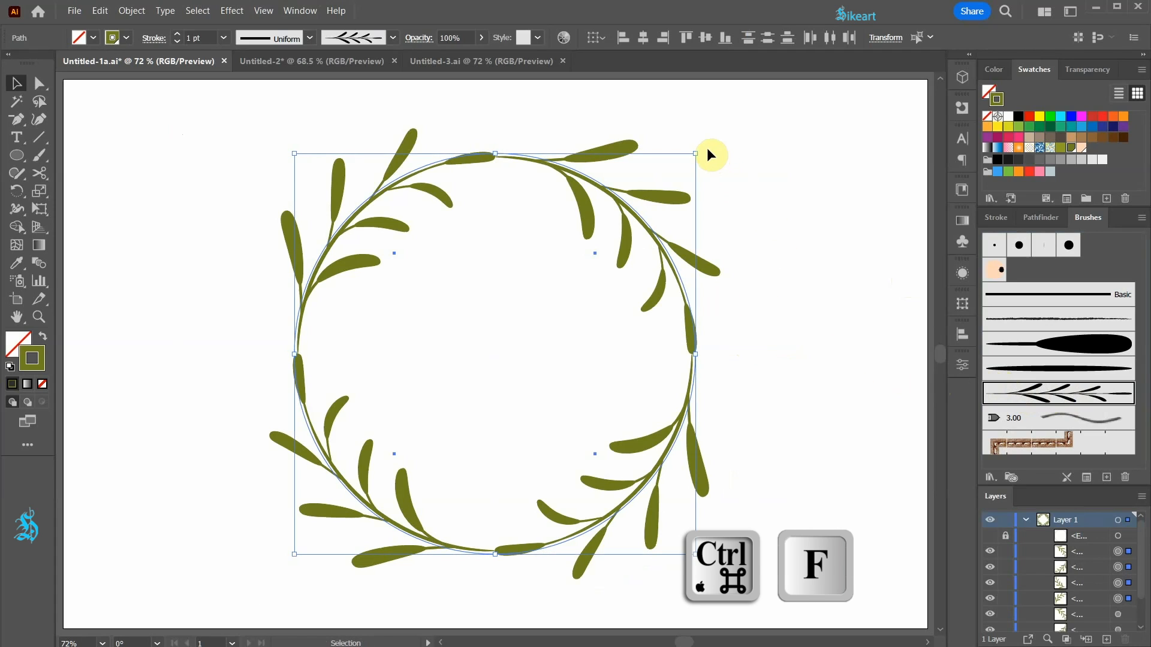
{"action": "left_click_drag", "start_coordinate": [702, 148], "coordinate": [636, 395]}
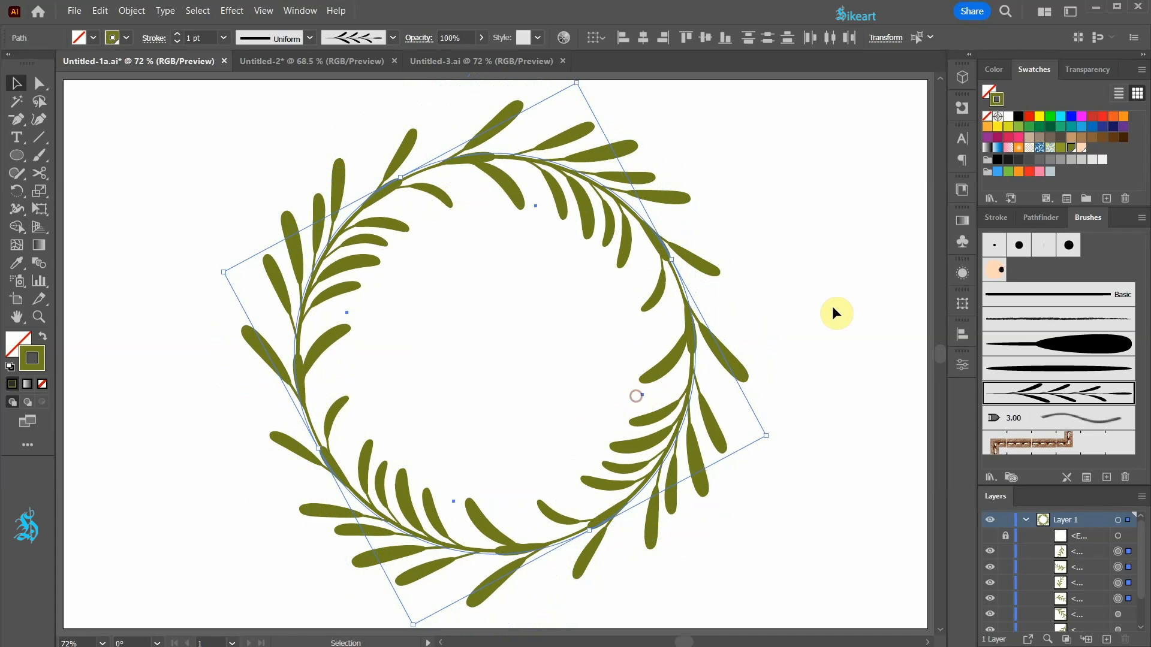
Recolor the rotated copy's strokes to lighter green #8f9e27 and lower its opacity to 87%.
{"action": "left_click", "coordinate": [1061, 148]}
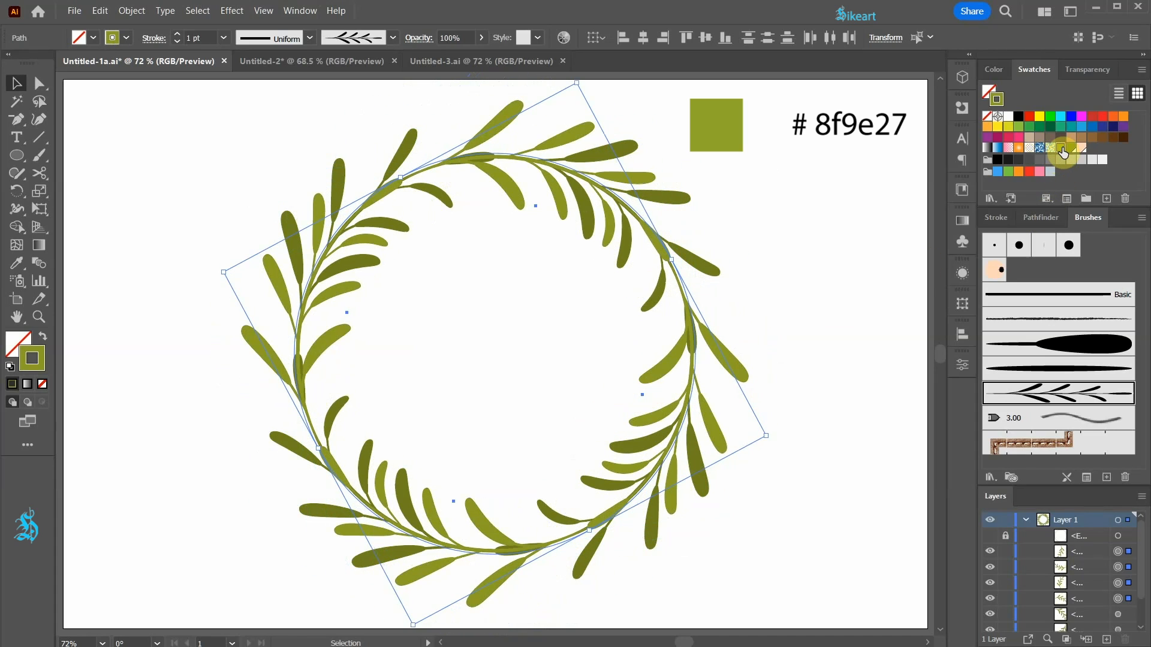
{"action": "left_click", "coordinate": [1087, 70]}
{"action": "left_click", "coordinate": [1129, 92]}
{"action": "left_click_drag", "start_coordinate": [1133, 111], "coordinate": [1119, 110]}
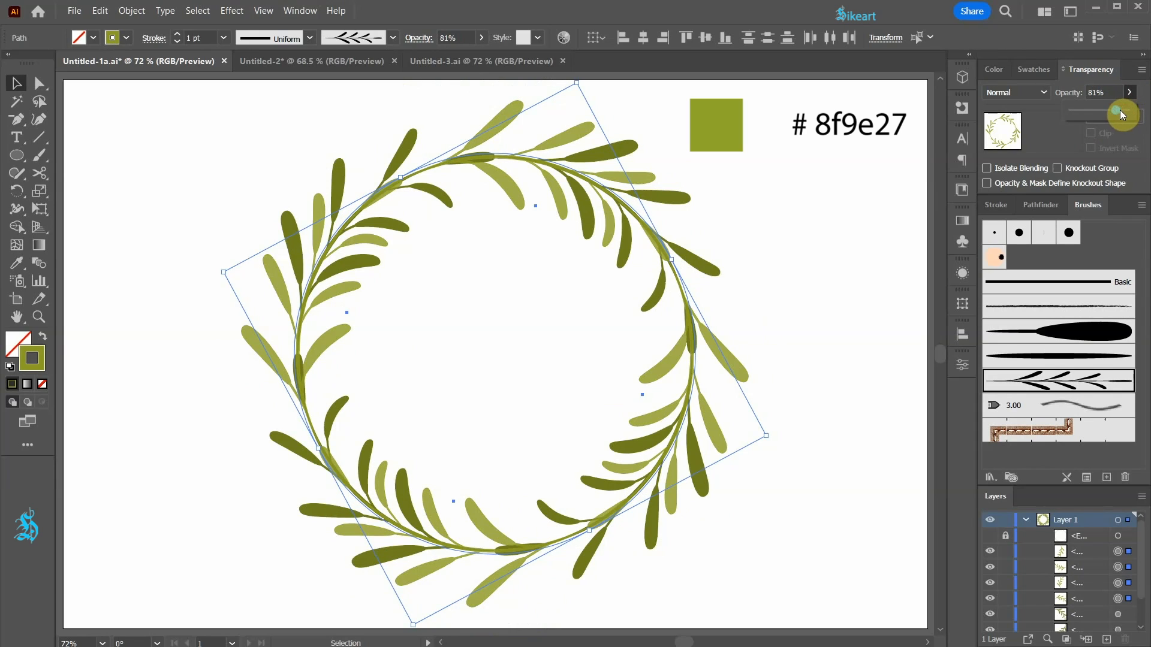
{"action": "left_click", "coordinate": [886, 173]}
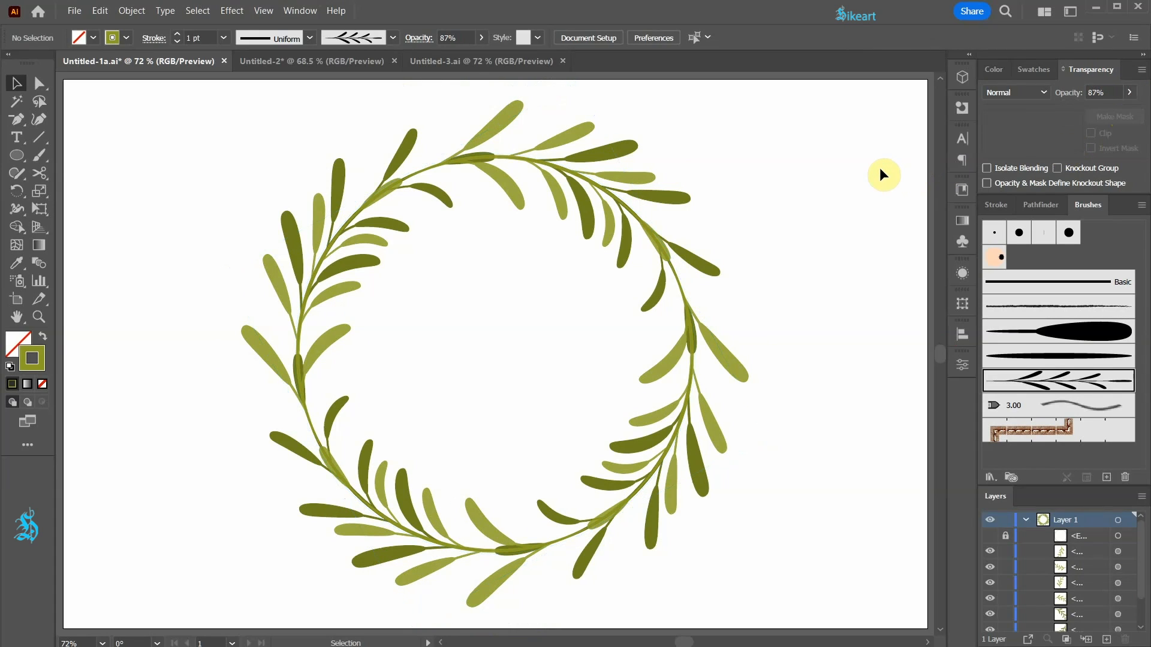
Paint extra lighter green leaves in gaps around the wreath with the single-leaf art brush.
{"action": "left_click", "coordinate": [1068, 336]}
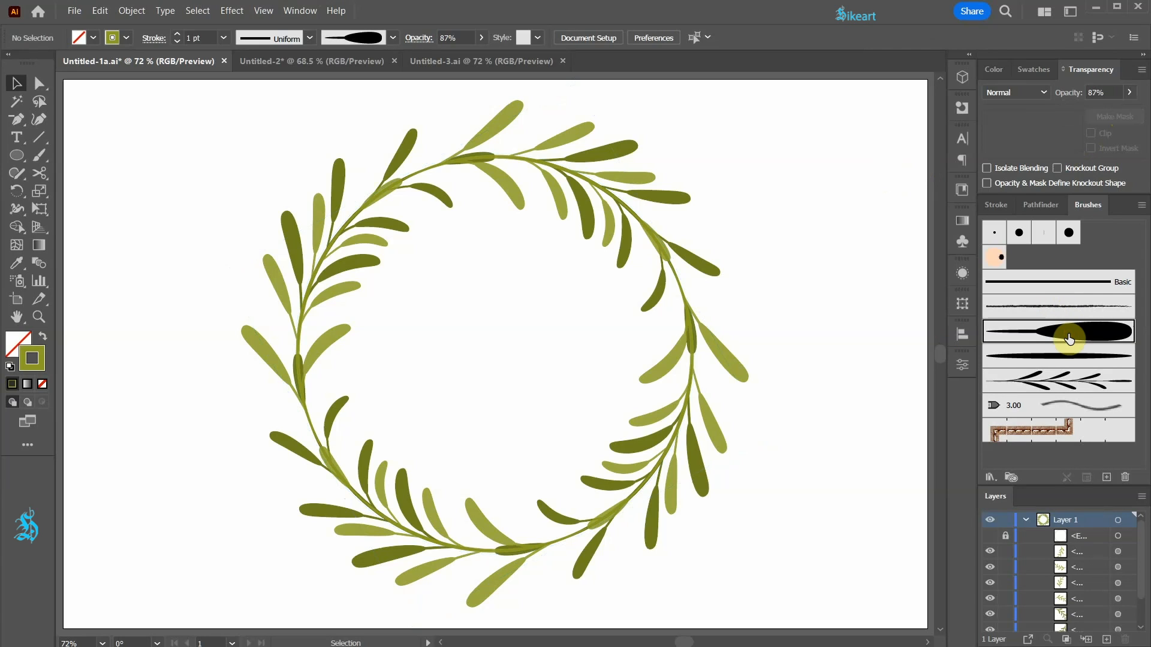
{"action": "key", "text": "b"}
{"action": "scroll", "coordinate": [707, 227], "scroll_direction": "up", "scroll_amount": 5}
{"action": "left_click_drag", "start_coordinate": [633, 224], "coordinate": [793, 193]}
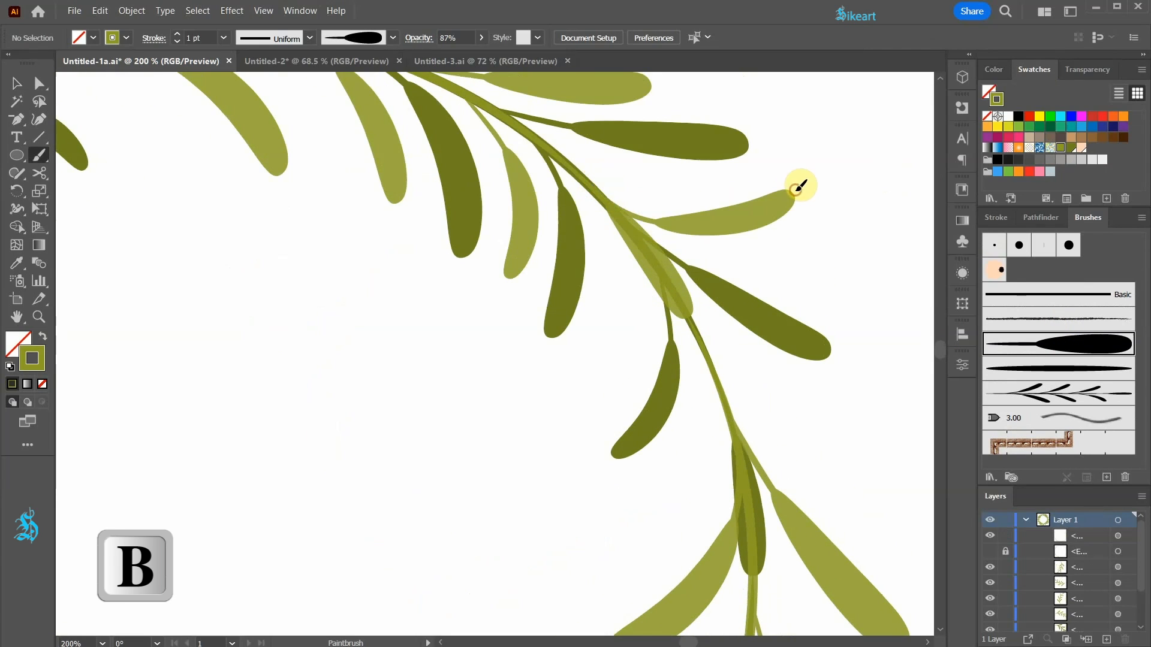
{"action": "mouse_move", "coordinate": [710, 365]}
{"action": "left_mouse_down"}
{"action": "mouse_move", "coordinate": [601, 558]}
{"action": "mouse_move", "coordinate": [881, 453]}
{"action": "left_mouse_up"}
{"action": "scroll", "coordinate": [649, 361], "scroll_direction": "down", "scroll_amount": 2}
{"action": "left_click_drag", "start_coordinate": [317, 222], "coordinate": [373, 136]}
{"action": "scroll", "coordinate": [493, 254], "scroll_direction": "down", "scroll_amount": 2}
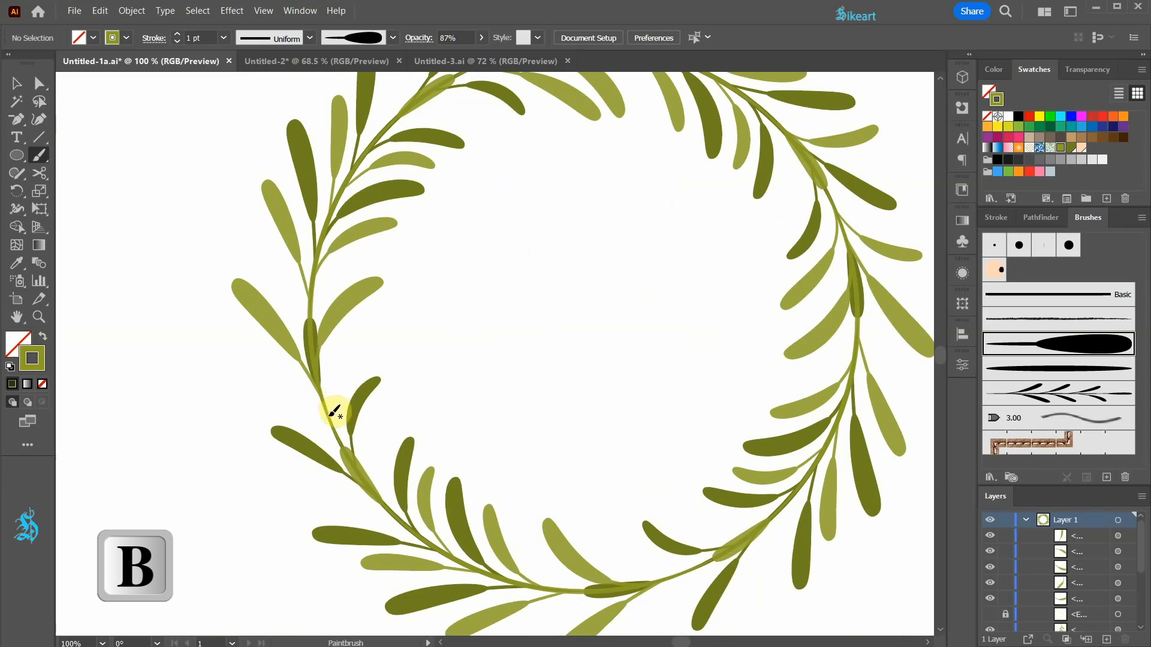
{"action": "left_click_drag", "start_coordinate": [328, 419], "coordinate": [397, 340]}
Paint more single leaves in the darker olive green along the wreath's left, lower and right parts.
{"action": "left_click", "coordinate": [1072, 148]}
{"action": "left_click_drag", "start_coordinate": [303, 326], "coordinate": [259, 257]}
{"action": "left_click_drag", "start_coordinate": [309, 308], "coordinate": [358, 269]}
{"action": "scroll", "coordinate": [336, 288], "scroll_direction": "down", "scroll_amount": 1}
{"action": "mouse_move", "coordinate": [681, 502]}
{"action": "left_mouse_down"}
{"action": "mouse_move", "coordinate": [601, 457]}
{"action": "mouse_move", "coordinate": [639, 586]}
{"action": "left_mouse_up"}
{"action": "left_click_drag", "start_coordinate": [590, 523], "coordinate": [502, 592]}
{"action": "scroll", "coordinate": [501, 591], "scroll_direction": "down", "scroll_amount": 1}
{"action": "scroll", "coordinate": [766, 340], "scroll_direction": "up", "scroll_amount": 1}
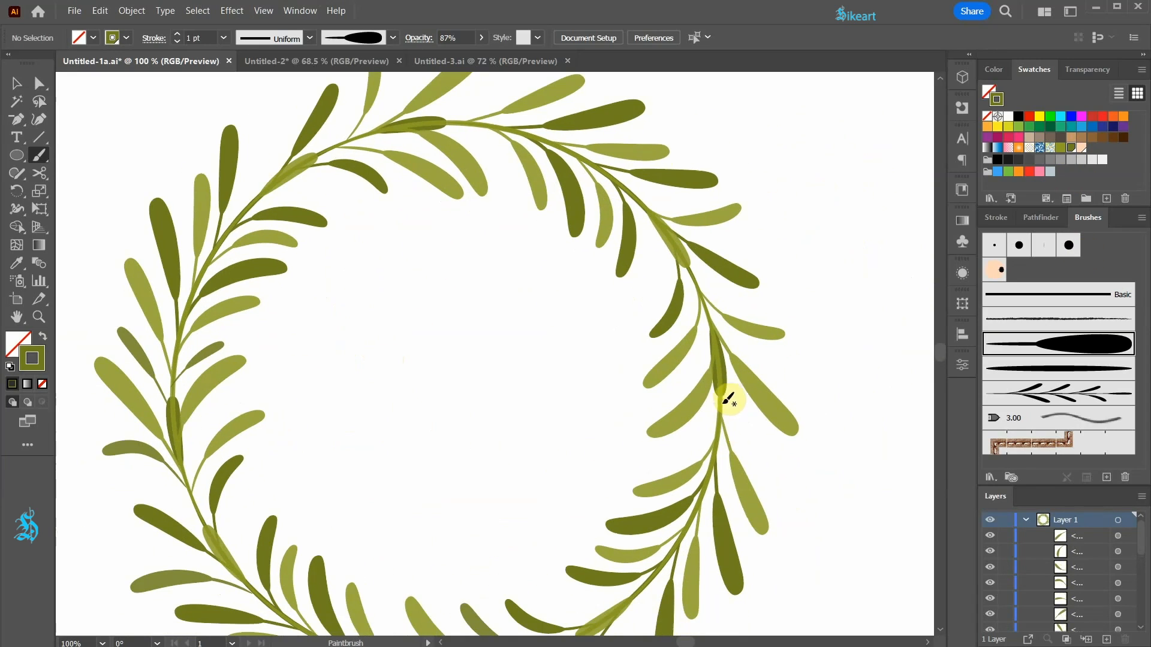
{"action": "left_click_drag", "start_coordinate": [724, 396], "coordinate": [796, 455]}
{"action": "left_click_drag", "start_coordinate": [719, 399], "coordinate": [610, 457]}
Paint two lighter green leaves on the inner and outer sides of the wreath's lower right part.
{"action": "scroll", "coordinate": [706, 424], "scroll_direction": "down", "scroll_amount": 1}
{"action": "left_click", "coordinate": [1061, 148]}
{"action": "left_click_drag", "start_coordinate": [636, 542], "coordinate": [578, 508]}
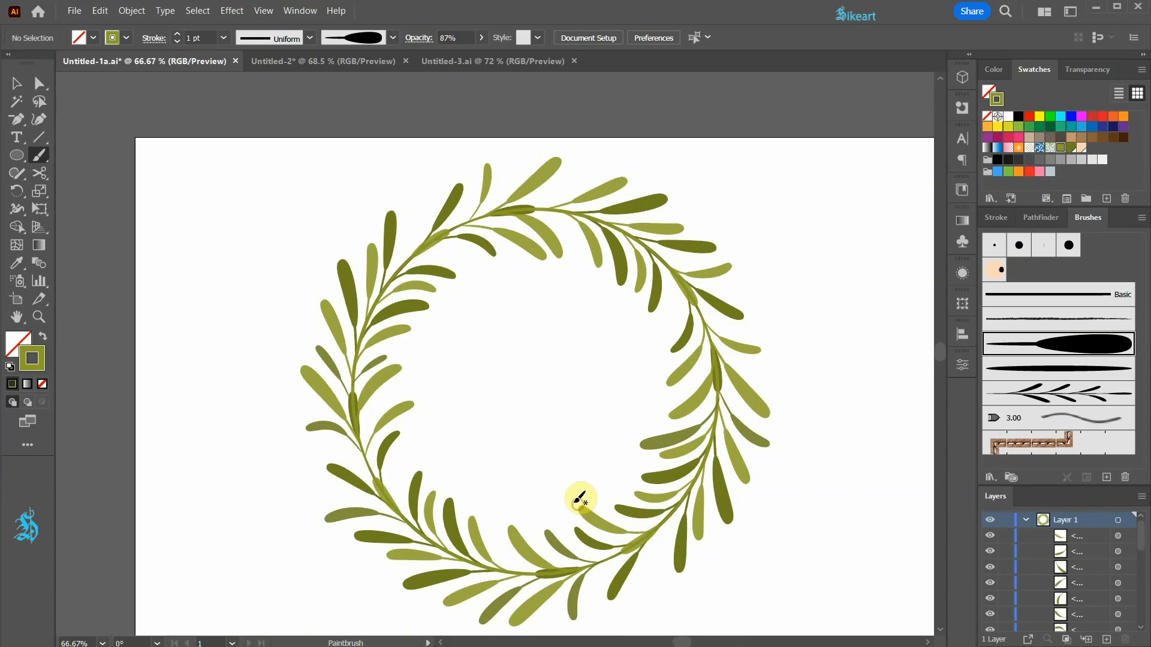
{"action": "left_click_drag", "start_coordinate": [654, 559], "coordinate": [672, 600]}
{"action": "scroll", "coordinate": [648, 557], "scroll_direction": "down", "scroll_amount": 1}
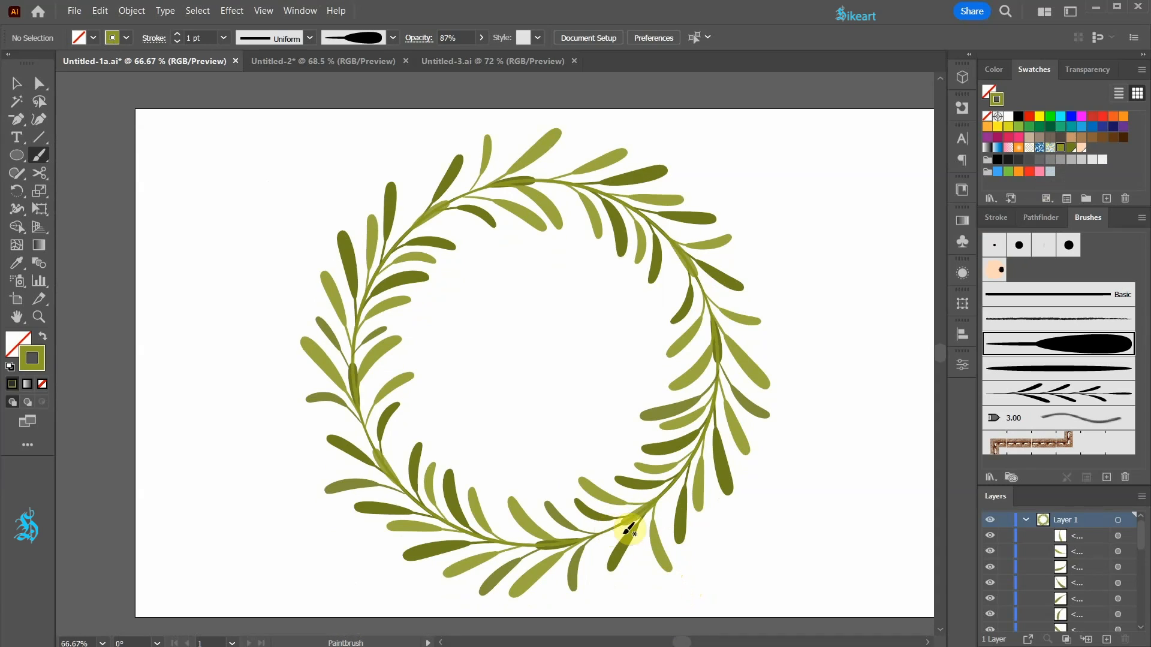
Show and unlock the hidden circle and move it to the top of the layer's stacking order.
{"action": "left_click_drag", "start_coordinate": [1145, 529], "coordinate": [1145, 584]}
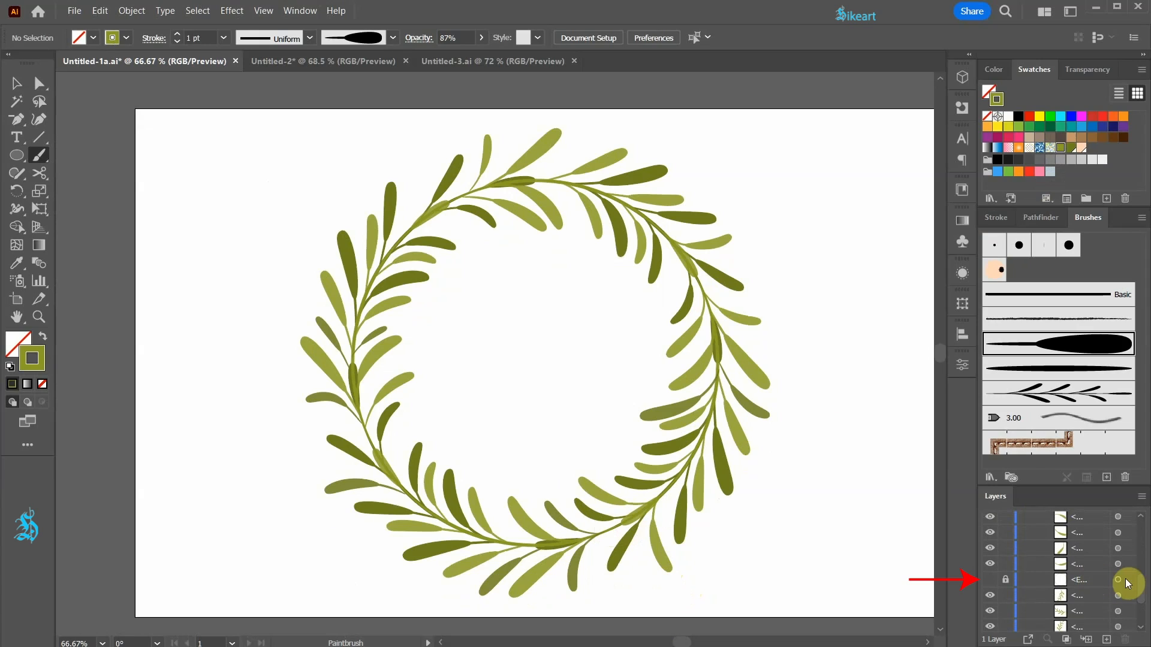
{"action": "left_click", "coordinate": [991, 582]}
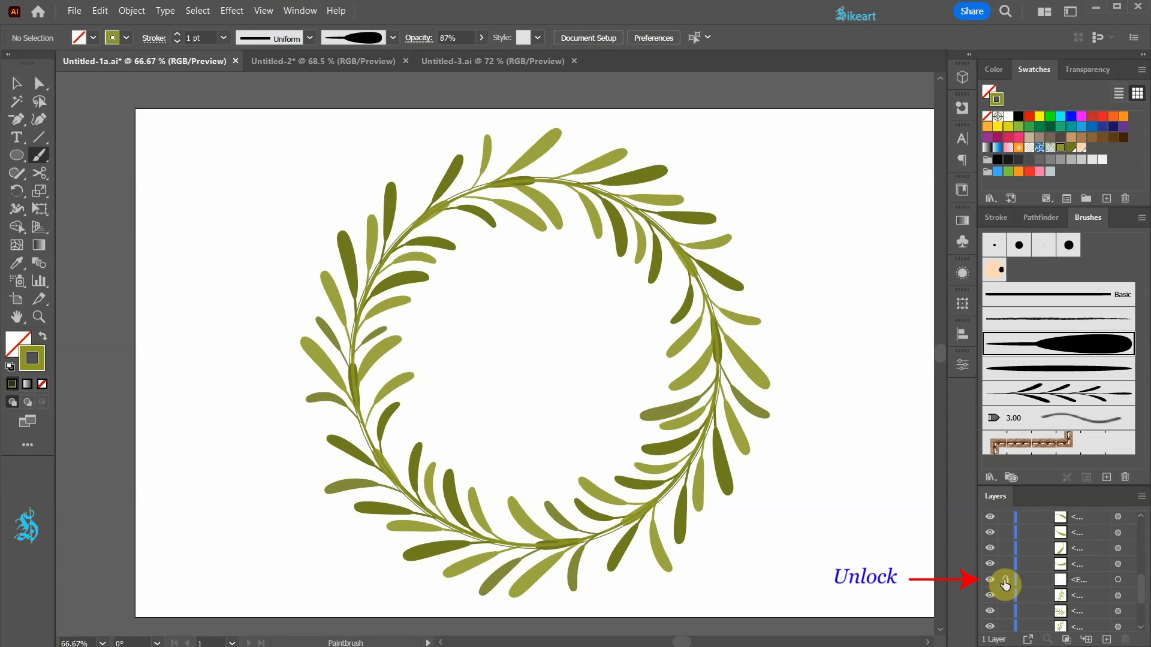
{"action": "left_click", "coordinate": [1006, 585]}
{"action": "left_click_drag", "start_coordinate": [1120, 580], "coordinate": [1118, 538]}
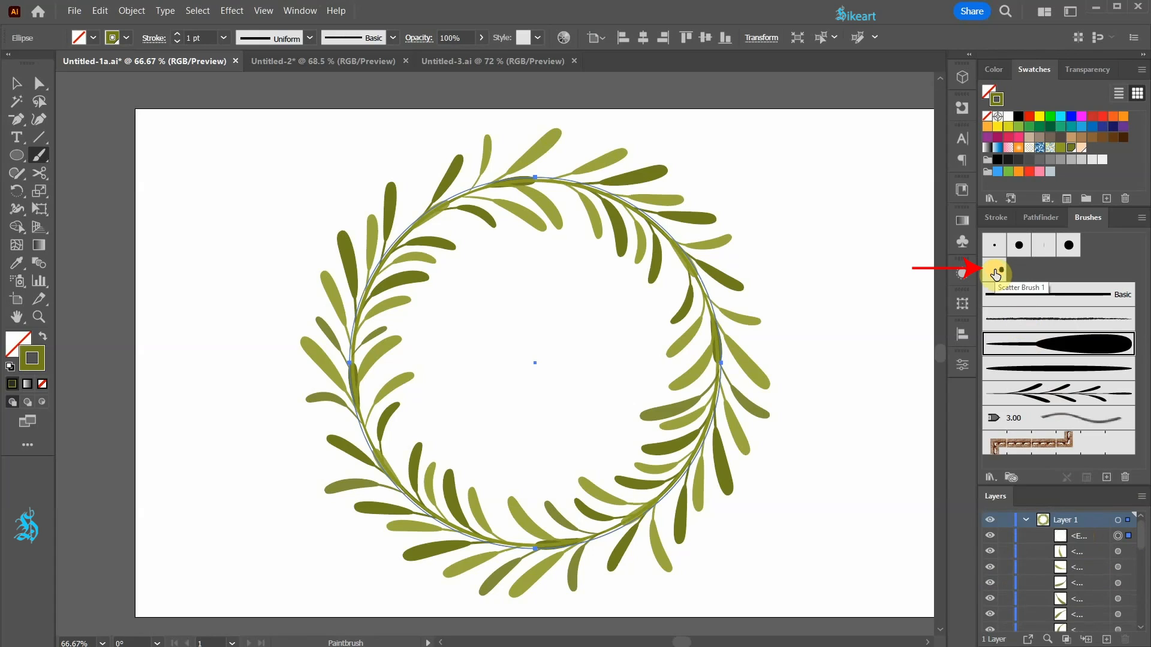
Apply the peach scatter brush to the circle and reduce the brush's minimum random size to about 47%.
{"action": "left_click", "coordinate": [995, 271]}
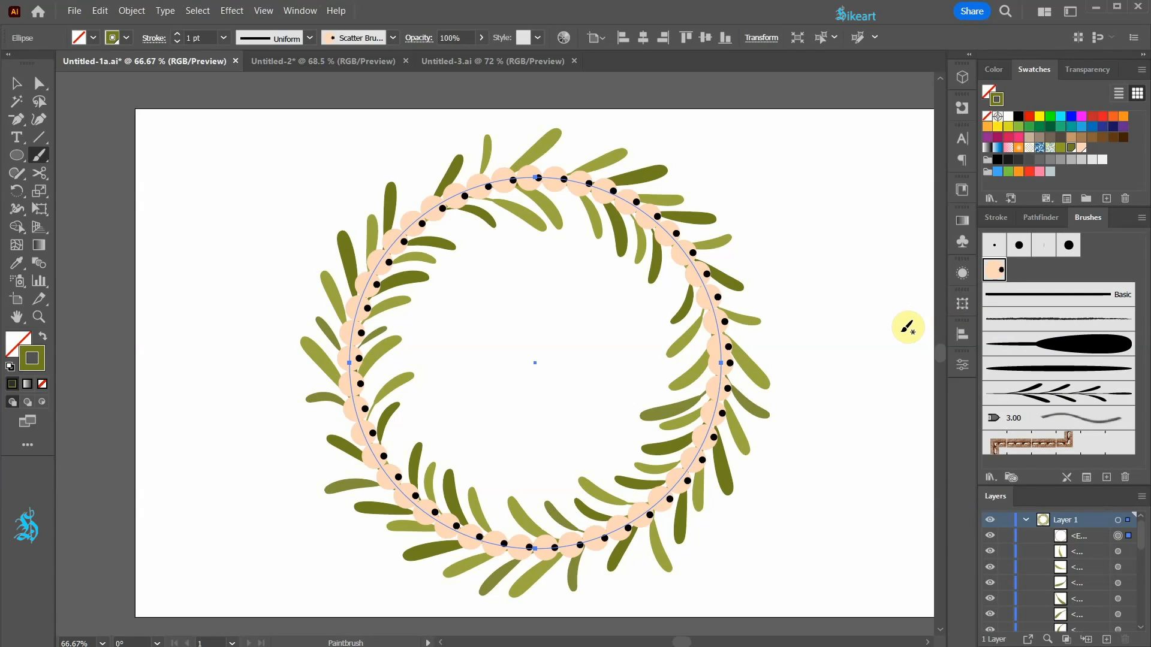
{"action": "double_click", "coordinate": [994, 271]}
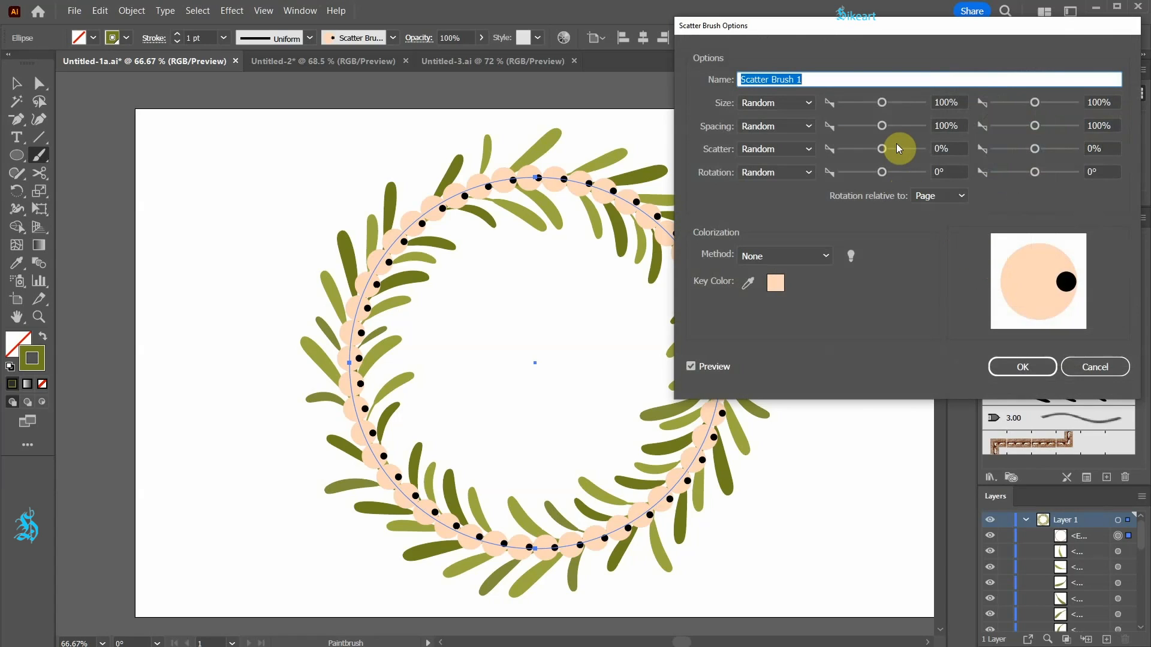
{"action": "left_click_drag", "start_coordinate": [884, 103], "coordinate": [855, 103]}
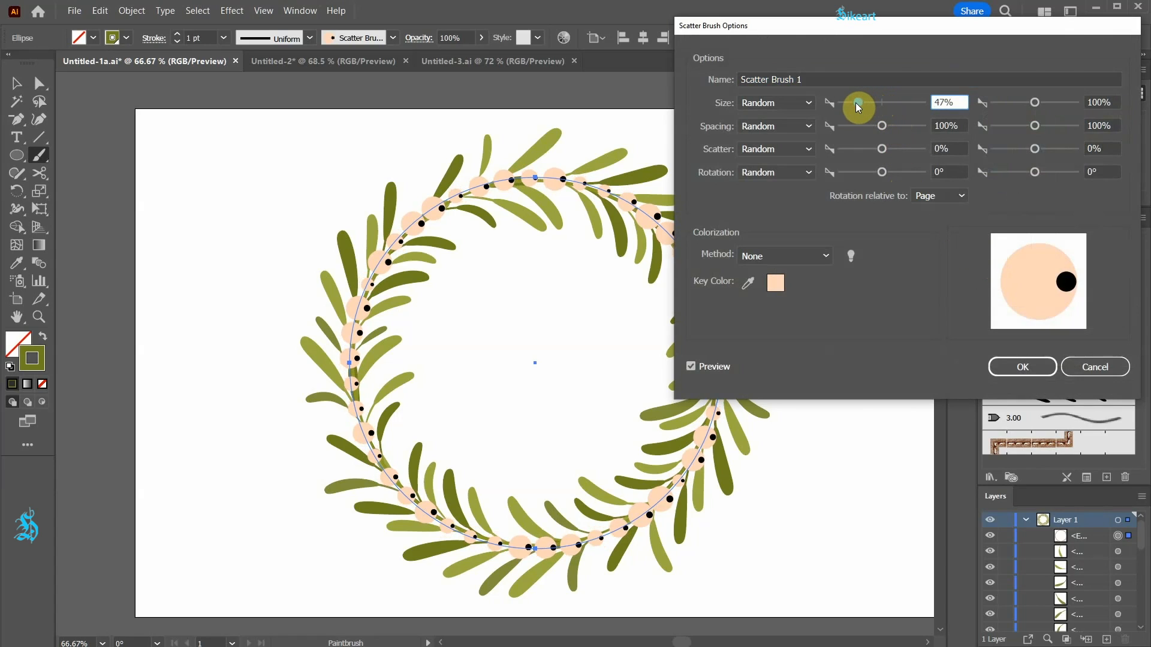
{"action": "left_click_drag", "start_coordinate": [1034, 102], "coordinate": [1033, 100]}
{"action": "left_click_drag", "start_coordinate": [858, 102], "coordinate": [879, 150]}
Adjust the scatter brush's random rotation range, setting its upper limit to 100°.
{"action": "left_click", "coordinate": [881, 149]}
{"action": "left_click_drag", "start_coordinate": [1034, 172], "coordinate": [1024, 173]}
{"action": "double_click", "coordinate": [1101, 172]}
{"action": "type", "text": "100"}
{"action": "key", "text": "Tab"}
Adjust the scatter brush's random scatter range so the berries spread off the circle, and apply the changes to existing strokes.
{"action": "left_click_drag", "start_coordinate": [880, 148], "coordinate": [884, 146]}
{"action": "left_click_drag", "start_coordinate": [1041, 150], "coordinate": [1031, 150]}
{"action": "left_click", "coordinate": [1029, 368]}
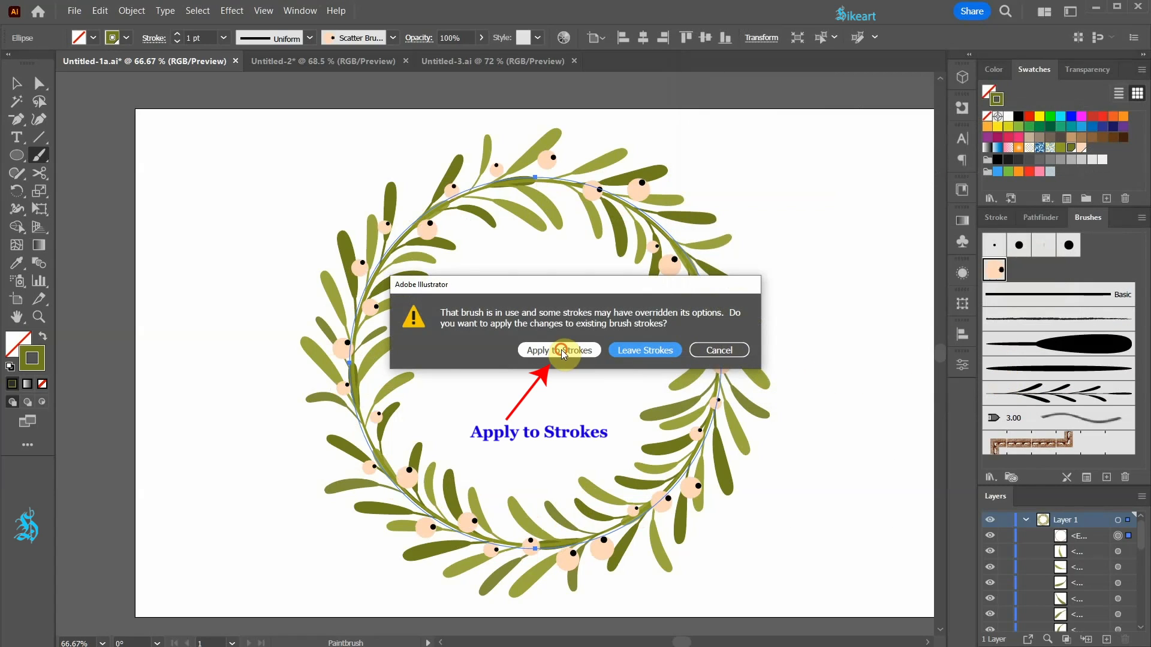
{"action": "left_click", "coordinate": [562, 351]}
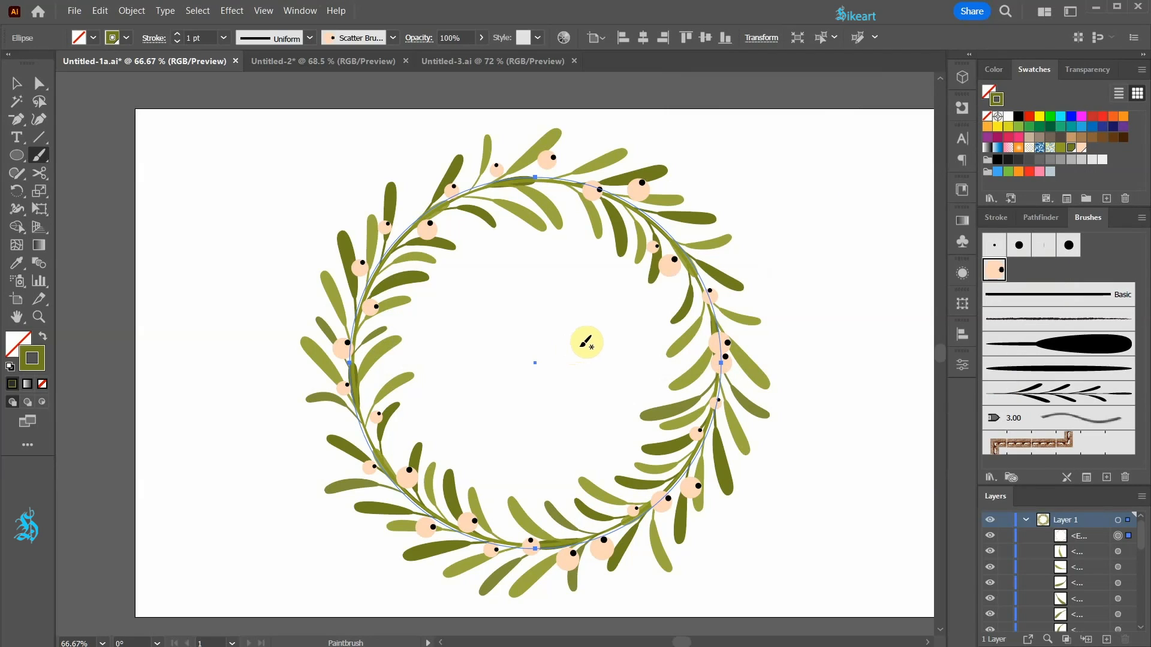
Expand the appearance of the berry-brushed circle and ungroup it into separate berries.
{"action": "key", "text": "v"}
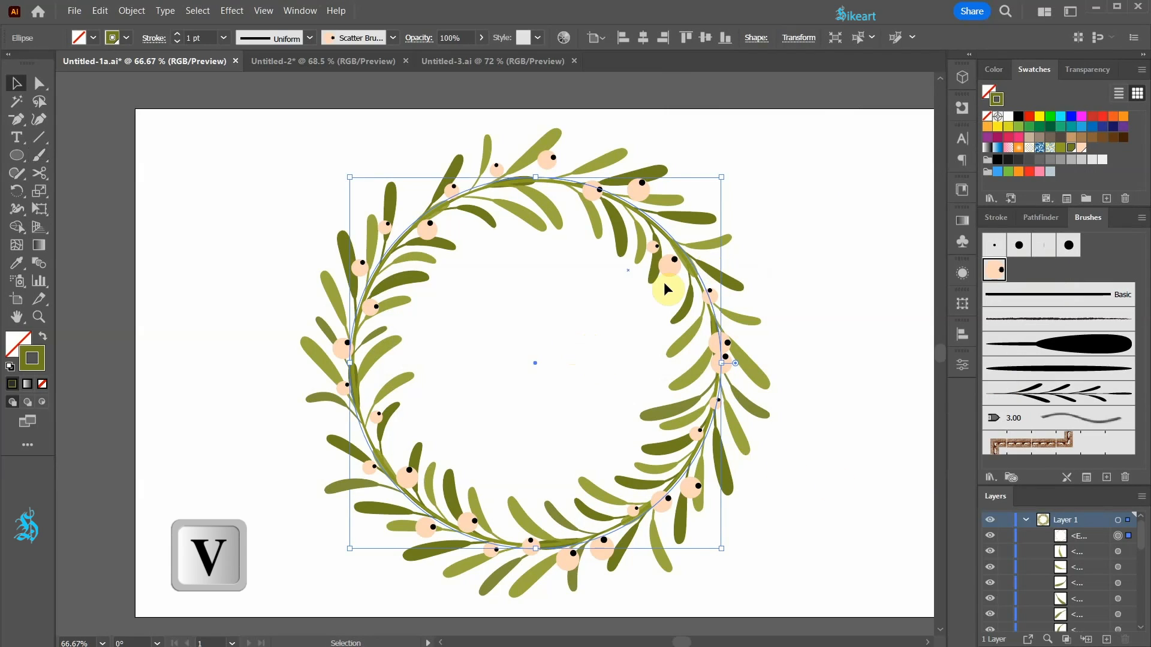
{"action": "left_click", "coordinate": [125, 12]}
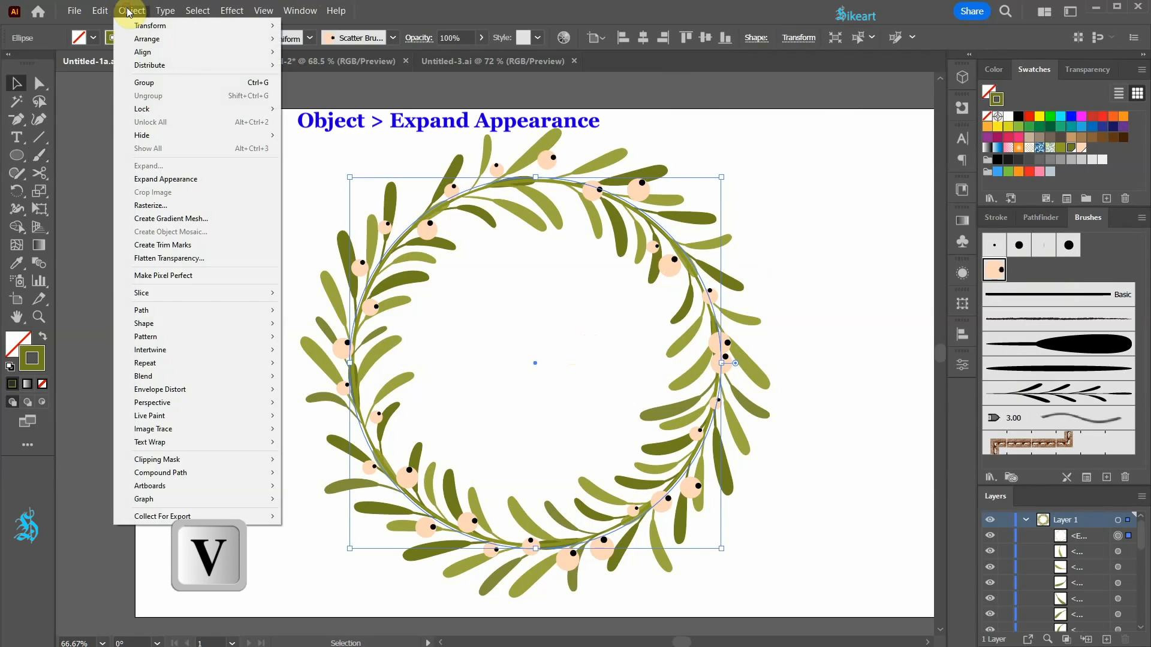
{"action": "left_click", "coordinate": [199, 178]}
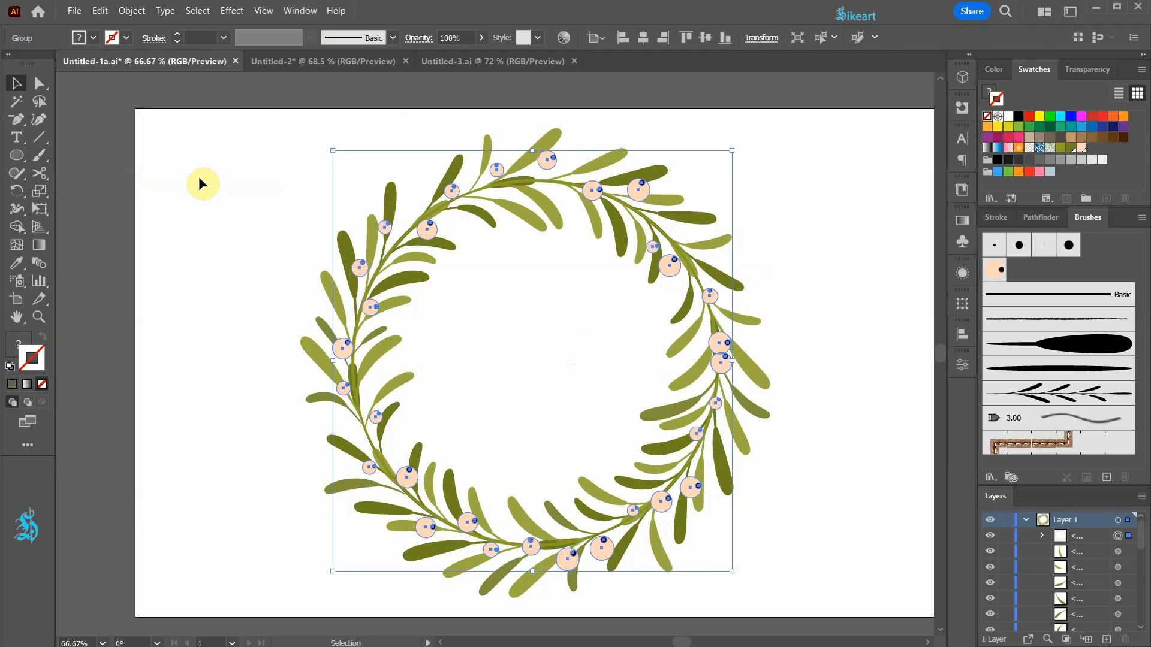
{"action": "left_click", "coordinate": [127, 12]}
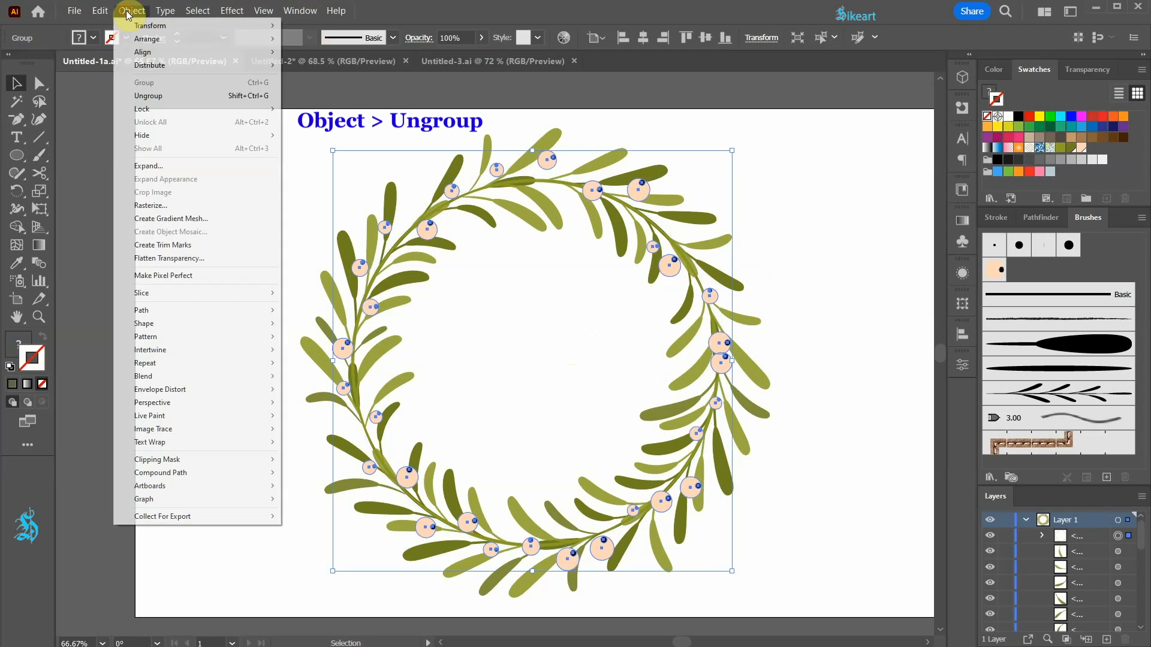
{"action": "left_click", "coordinate": [167, 96]}
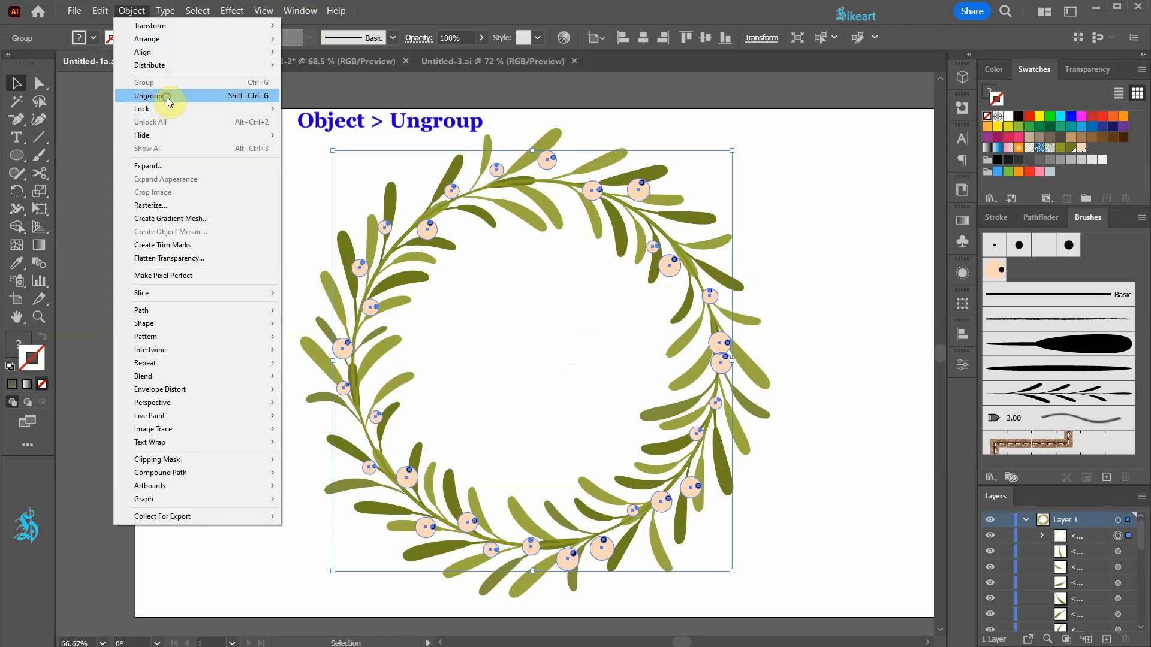
{"action": "left_click", "coordinate": [238, 171]}
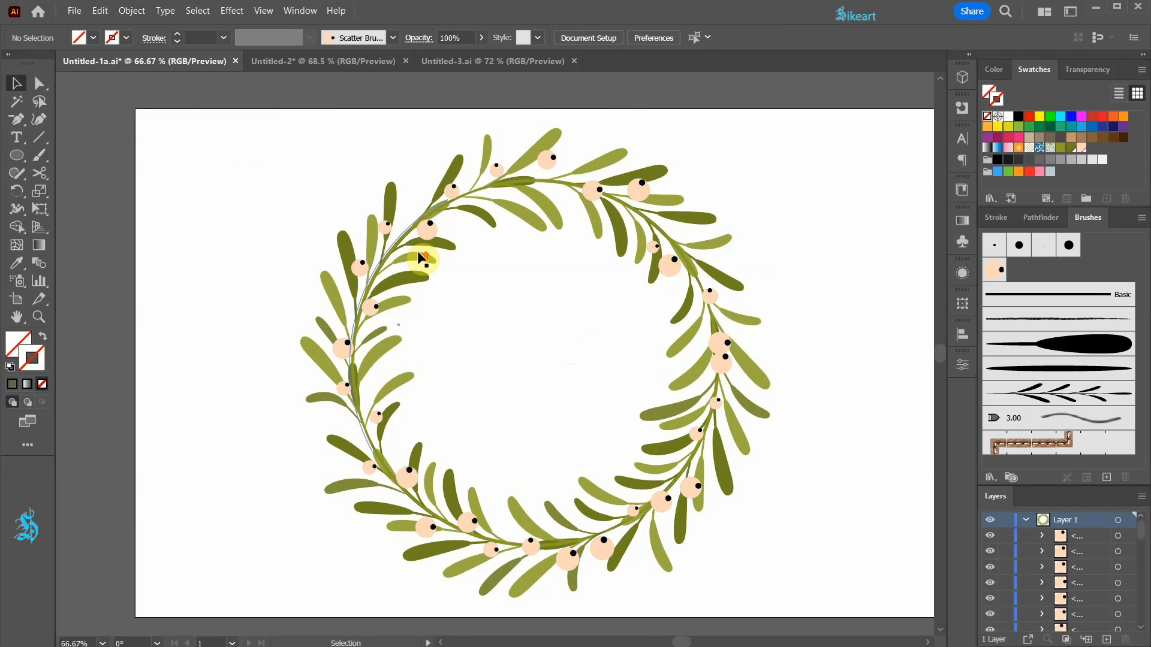
Move the berry on the wreath's upper left part inward, away from the branch into free space.
{"action": "scroll", "coordinate": [424, 252], "scroll_direction": "up", "scroll_amount": 2}
{"action": "left_click_drag", "start_coordinate": [445, 211], "coordinate": [518, 211]}
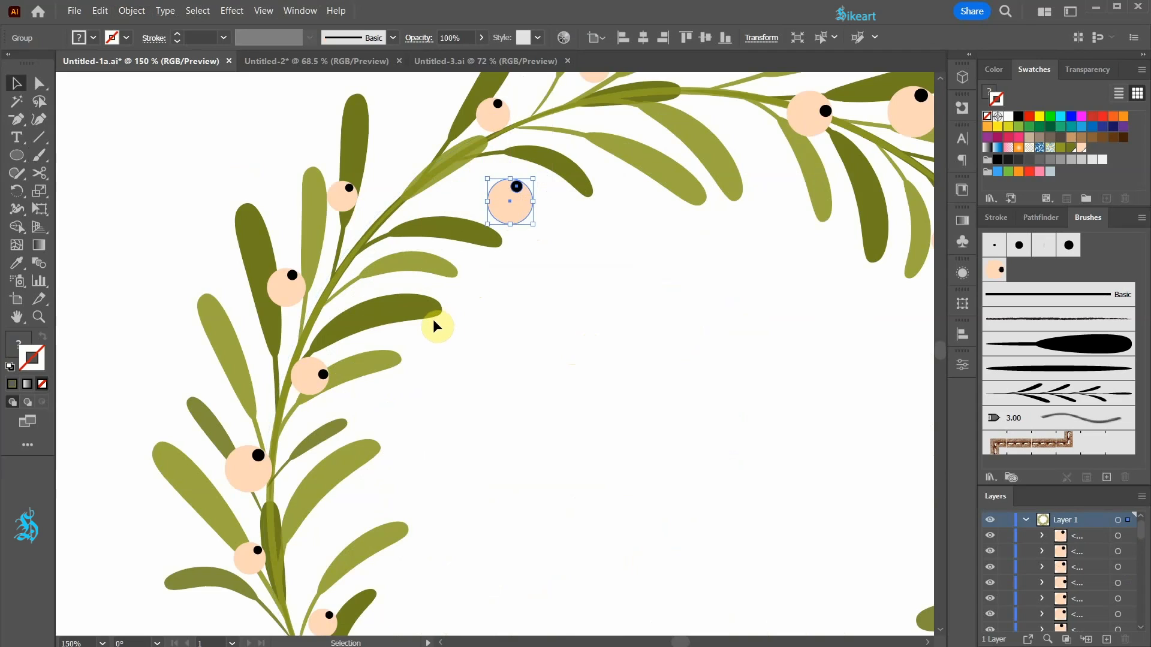
{"action": "left_click", "coordinate": [416, 329]}
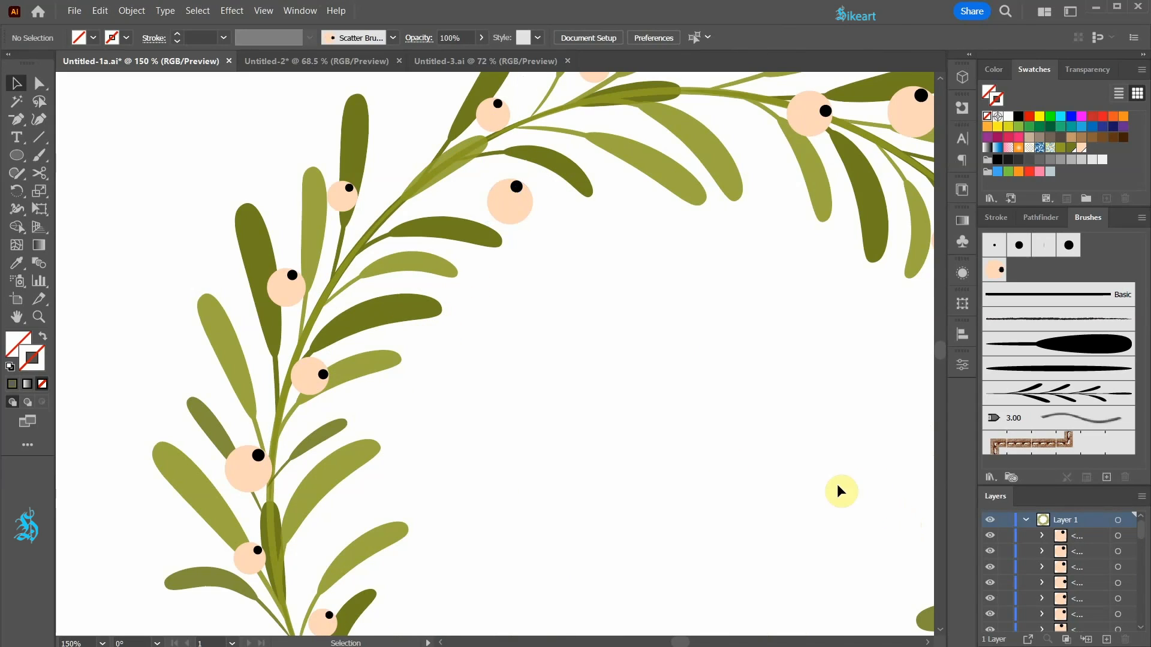
Choose the thin tapered art brush and try painting a curved stem from the branch to the moved berry.
{"action": "left_click", "coordinate": [1060, 373]}
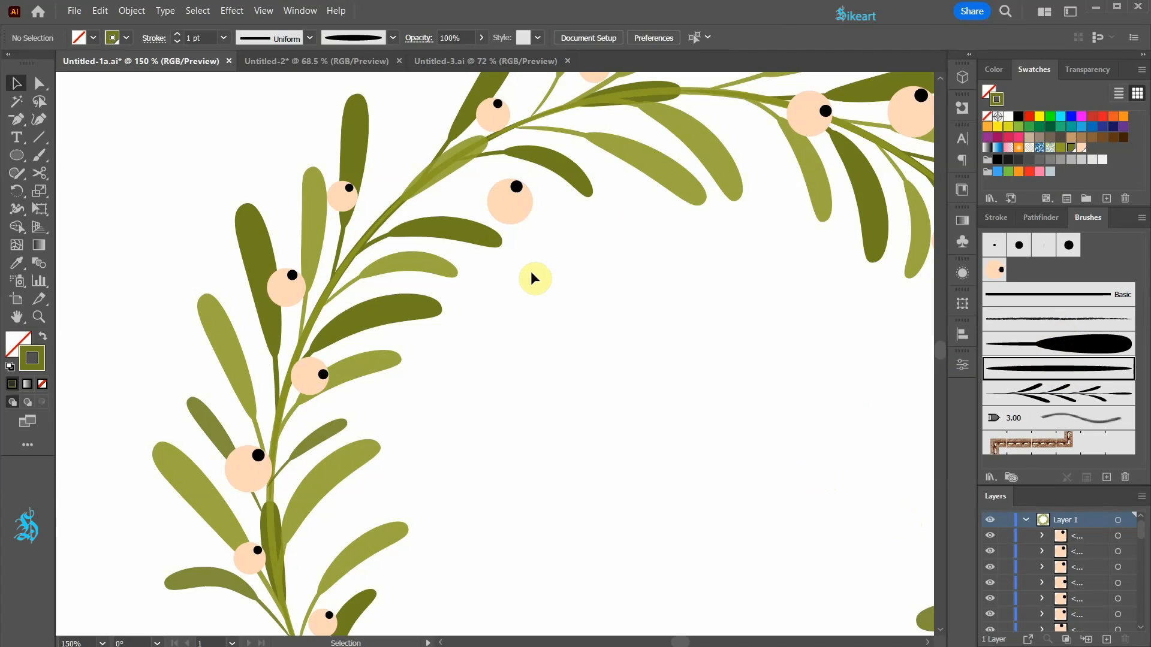
{"action": "key", "text": "b"}
{"action": "left_click_drag", "start_coordinate": [411, 201], "coordinate": [509, 192]}
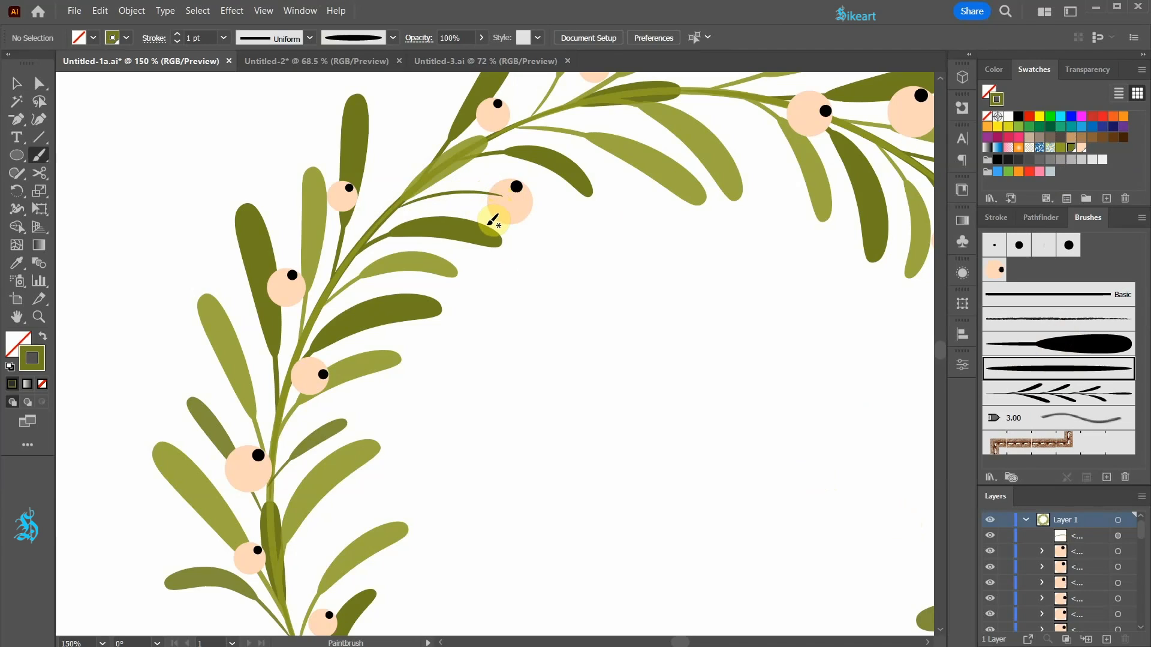
Add a new layer, Layer 2, beneath Layer 1, lock Layer 1 and make Layer 2 the active layer.
{"action": "left_click", "coordinate": [1026, 520]}
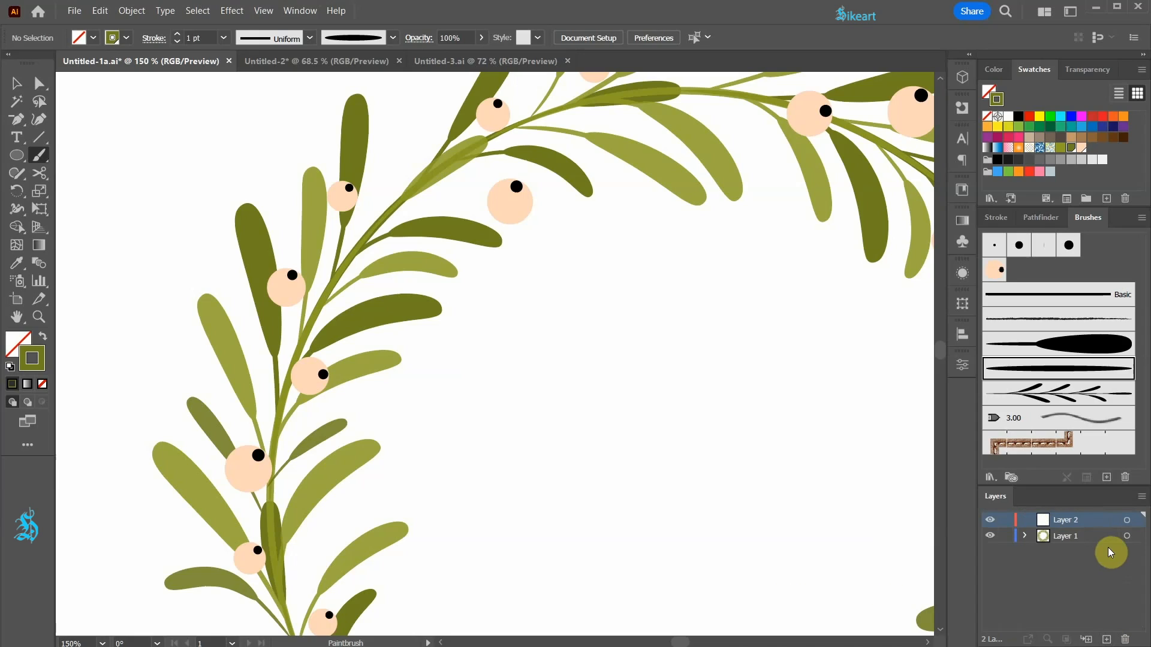
{"action": "left_click_drag", "start_coordinate": [1105, 520], "coordinate": [1107, 550]}
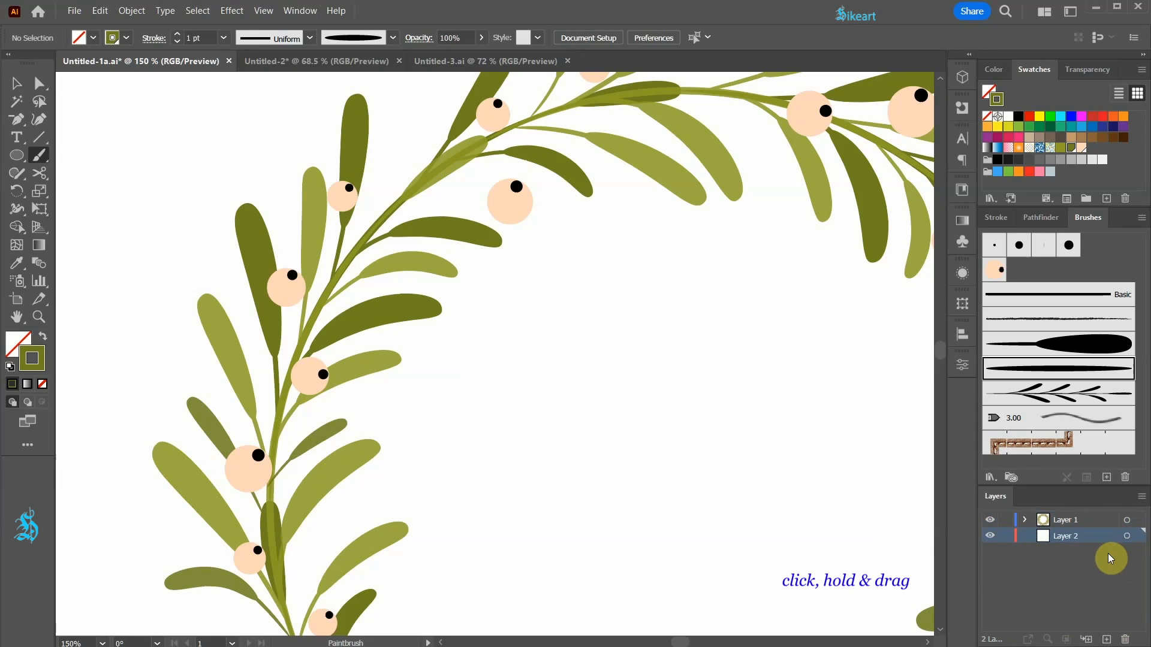
{"action": "left_click", "coordinate": [1004, 520]}
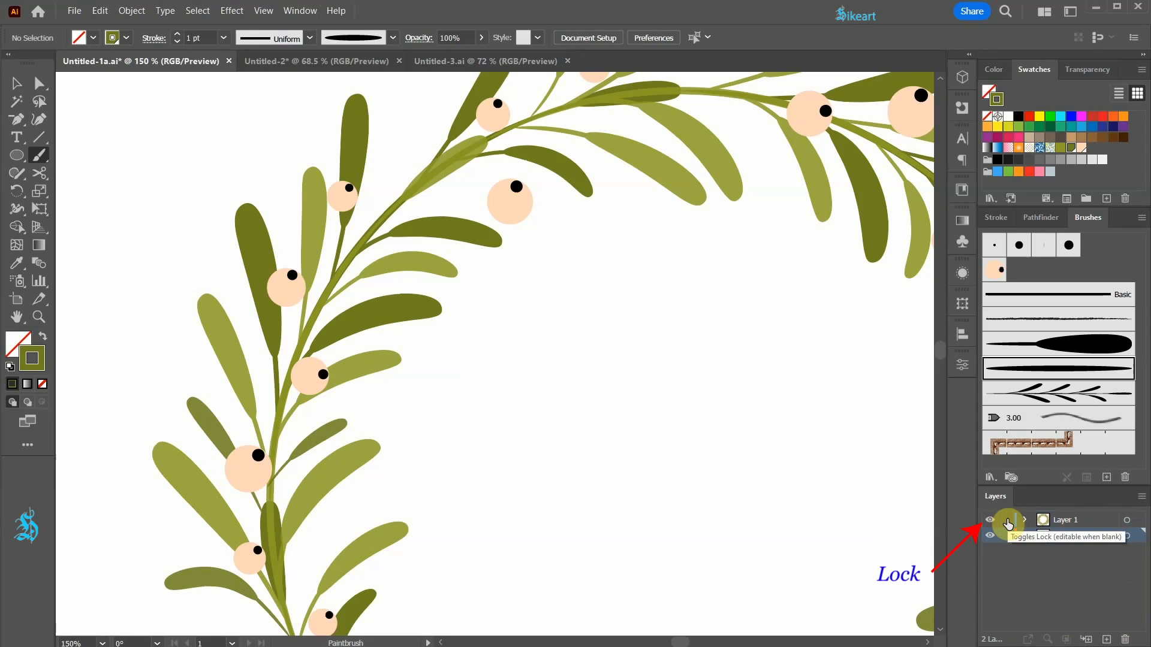
{"action": "left_click", "coordinate": [1128, 536]}
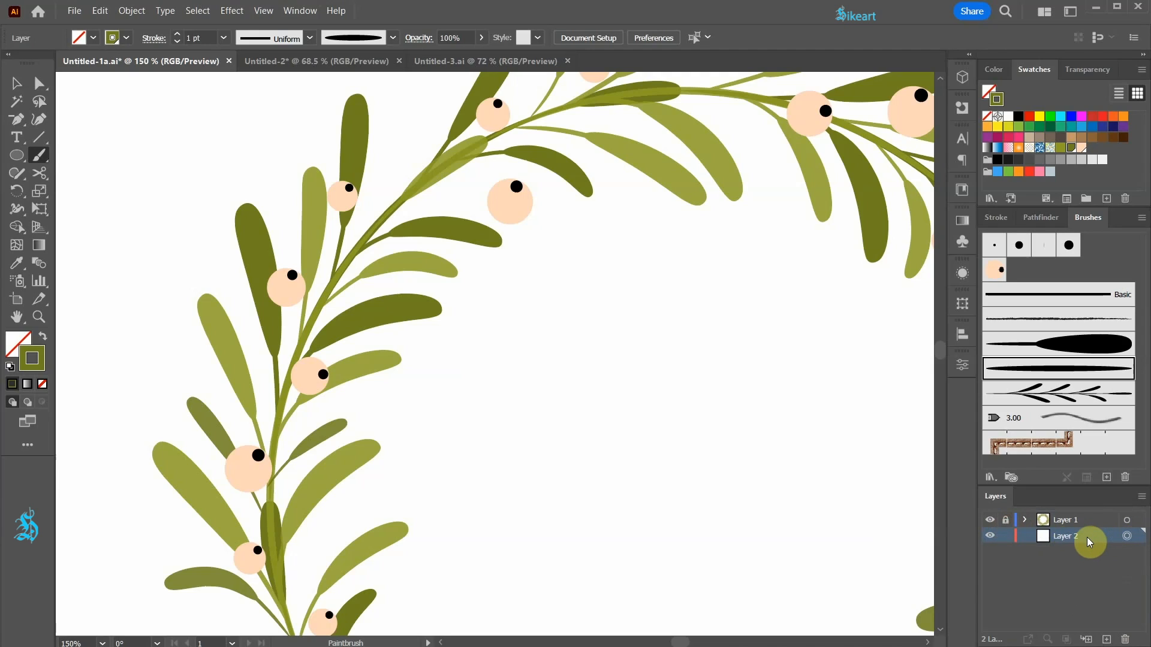
Paint a thin stem behind the moved berry and more curved stems branching inward and outward around the wreath on Layer 2.
{"action": "left_click_drag", "start_coordinate": [390, 213], "coordinate": [488, 174]}
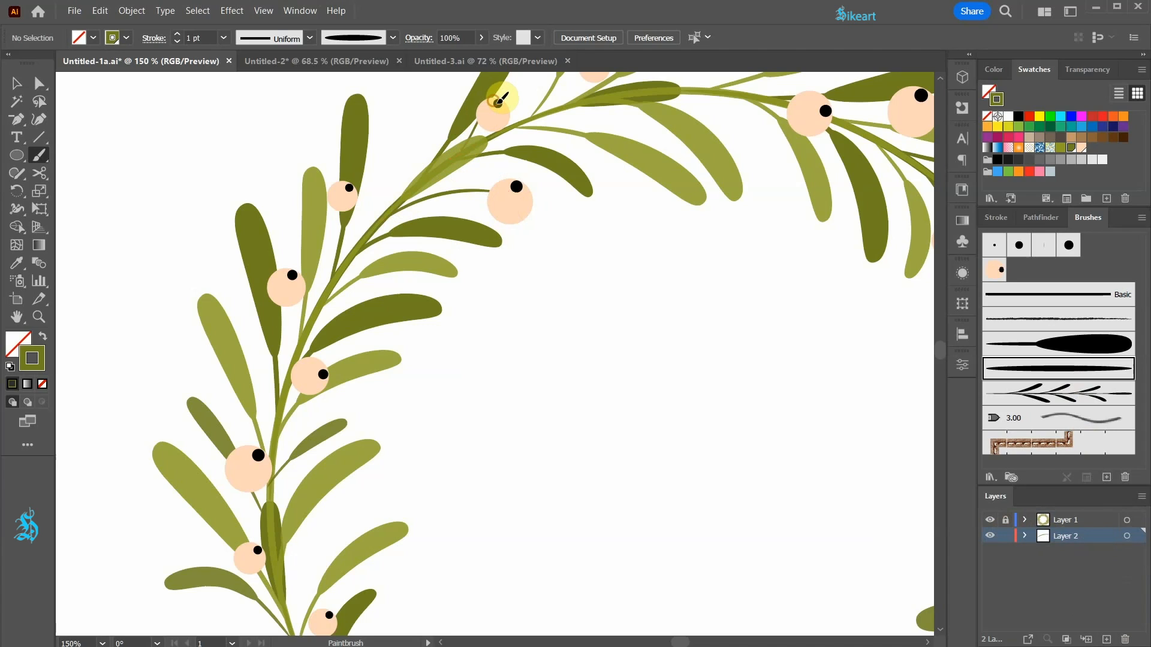
{"action": "scroll", "coordinate": [300, 516], "scroll_direction": "down", "scroll_amount": 4}
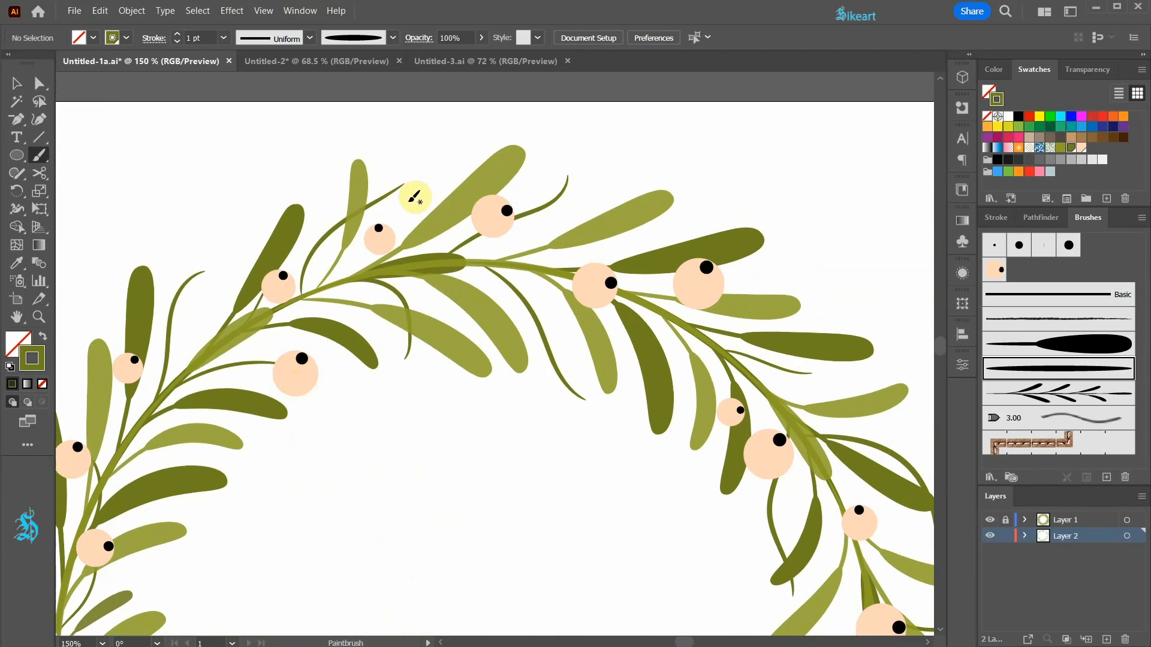
{"action": "scroll", "coordinate": [563, 296], "scroll_direction": "down", "scroll_amount": 1}
Unlock Layer 1 and move the berry at the top of the wreath onto the end of its outer stem.
{"action": "left_click", "coordinate": [1005, 521]}
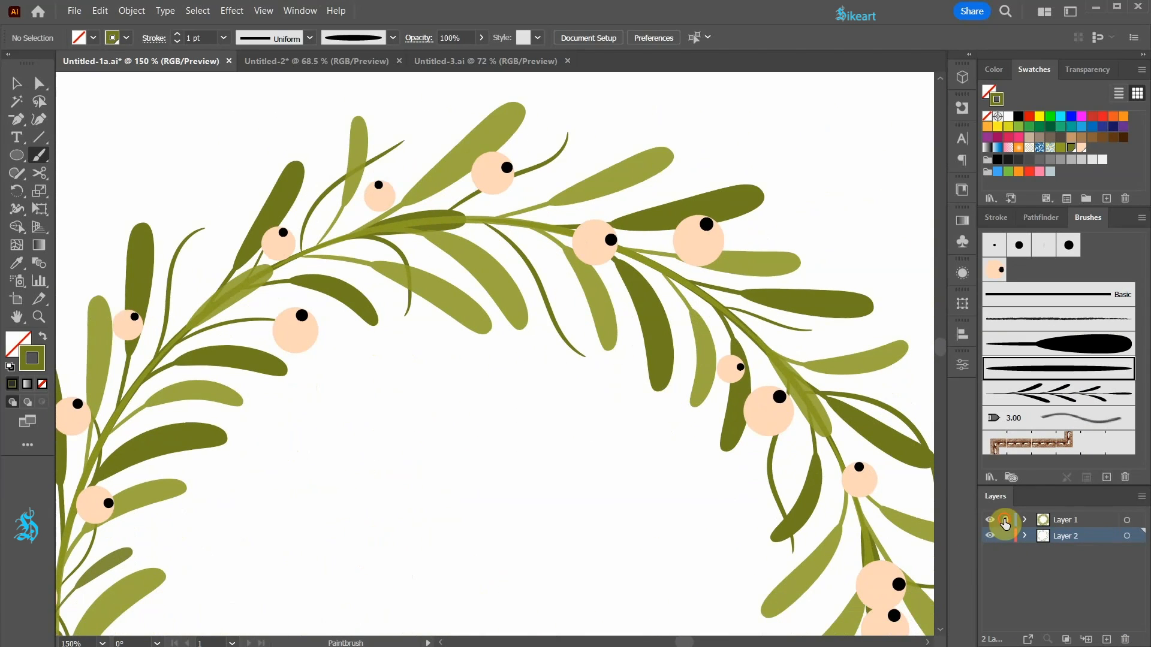
{"action": "left_click", "coordinate": [1127, 520]}
{"action": "left_click", "coordinate": [658, 524], "text": "alt"}
{"action": "key", "text": "v"}
{"action": "left_click_drag", "start_coordinate": [488, 171], "coordinate": [564, 127]}
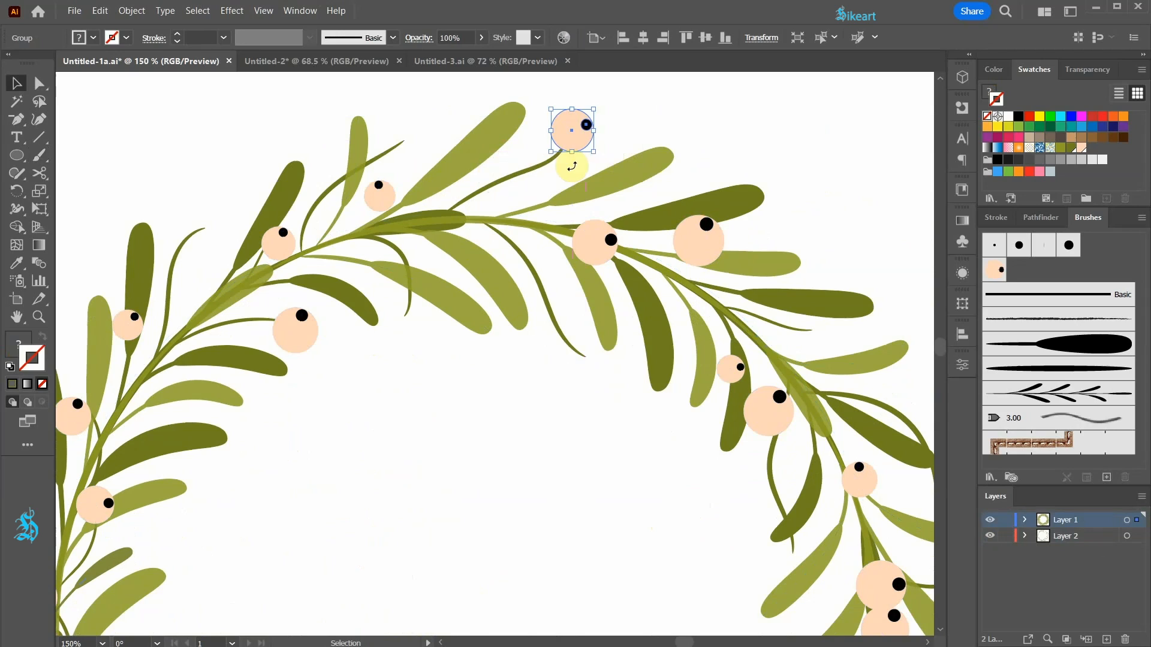
Move and rotate further berries onto the free stem ends around the wreath.
{"action": "scroll", "coordinate": [572, 167], "scroll_direction": "up", "scroll_amount": 3}
{"action": "left_click_drag", "start_coordinate": [578, 287], "coordinate": [586, 259]}
{"action": "left_click_drag", "start_coordinate": [570, 369], "coordinate": [398, 267]}
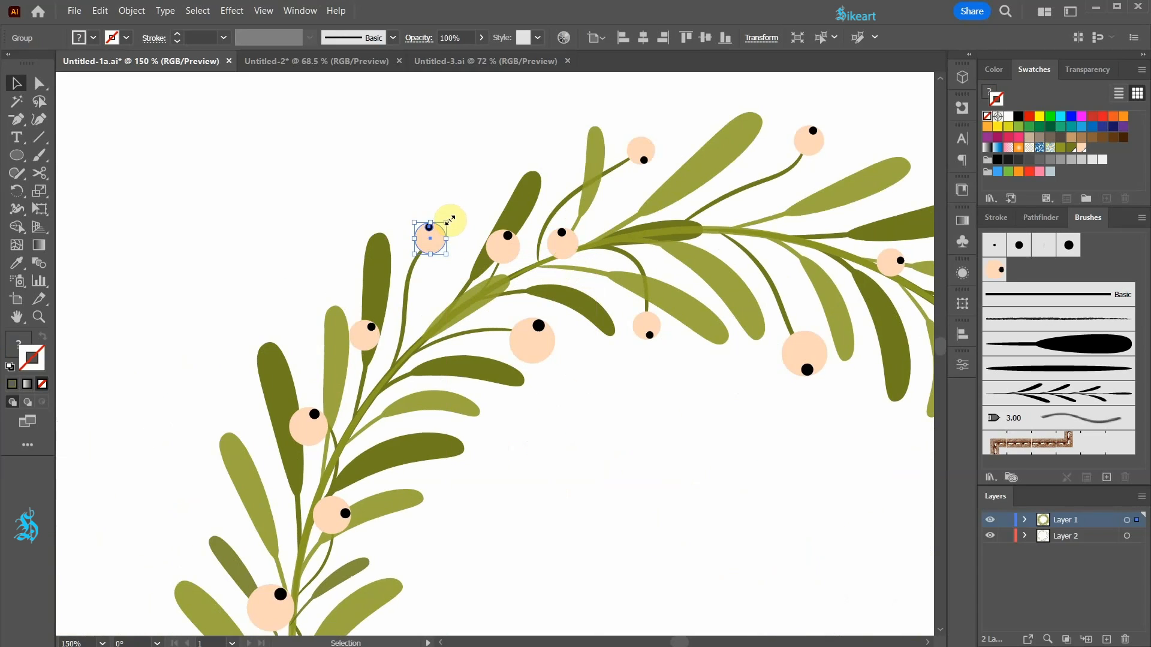
{"action": "left_click_drag", "start_coordinate": [449, 220], "coordinate": [420, 339]}
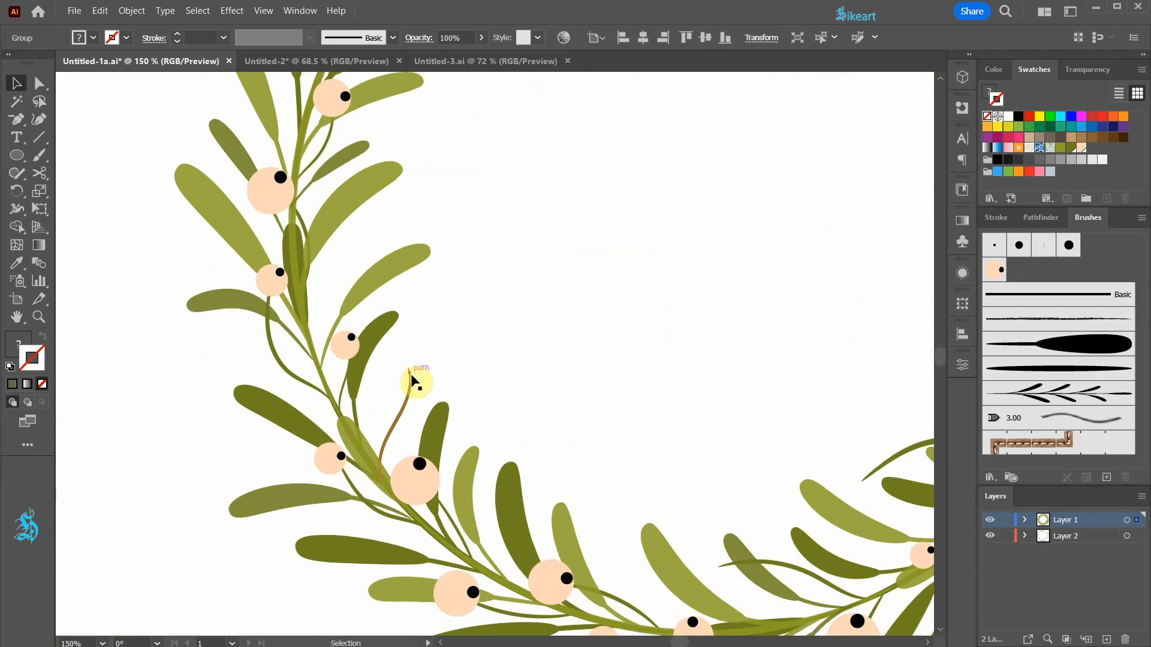
{"action": "left_click_drag", "start_coordinate": [479, 353], "coordinate": [459, 372]}
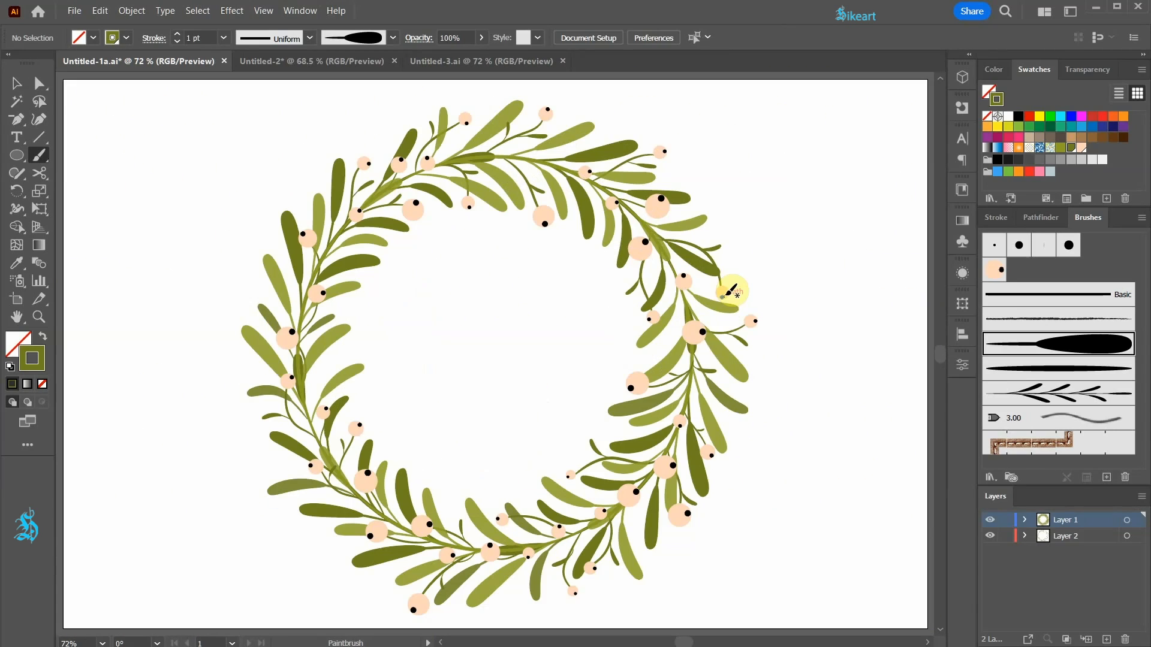
{"action": "key", "text": "v"}
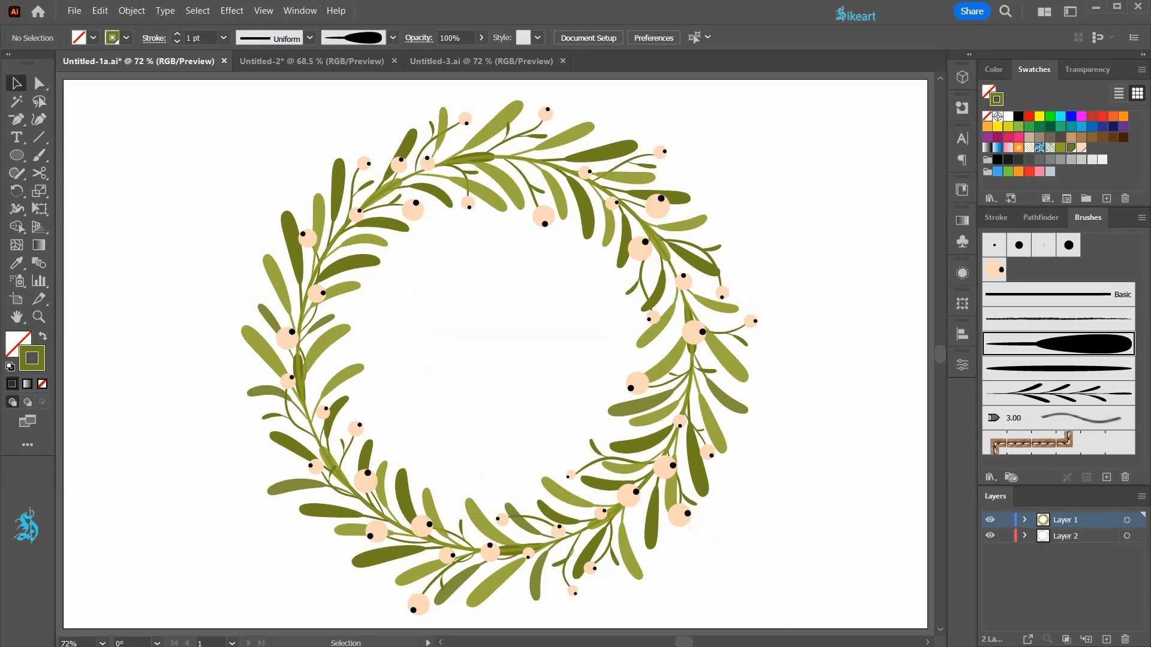